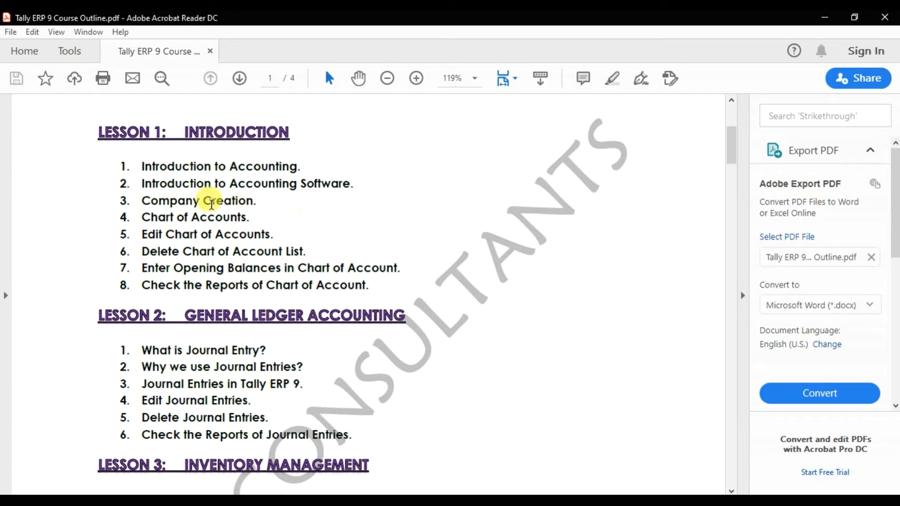
Review the Company Creation and Chart of Accounts topics of Lesson 1 in the course outline
drag(146, 198, 223, 206)
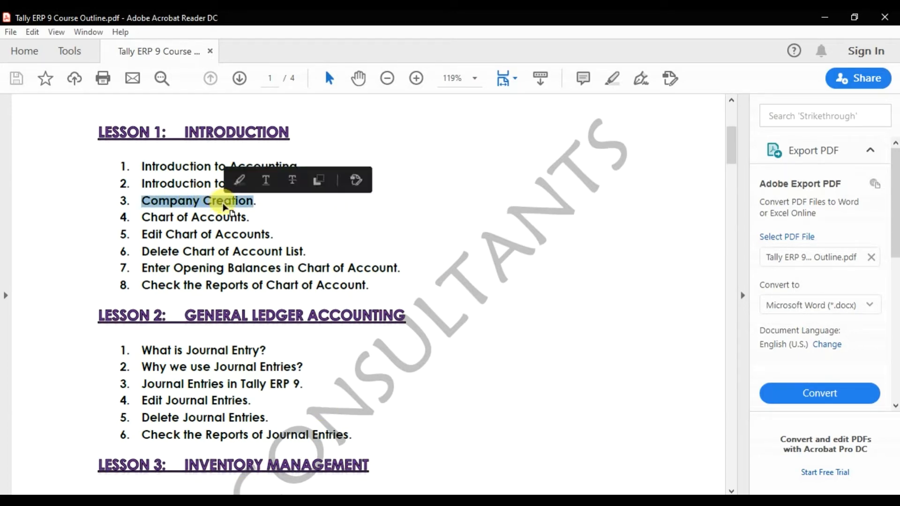
drag(143, 218, 241, 218)
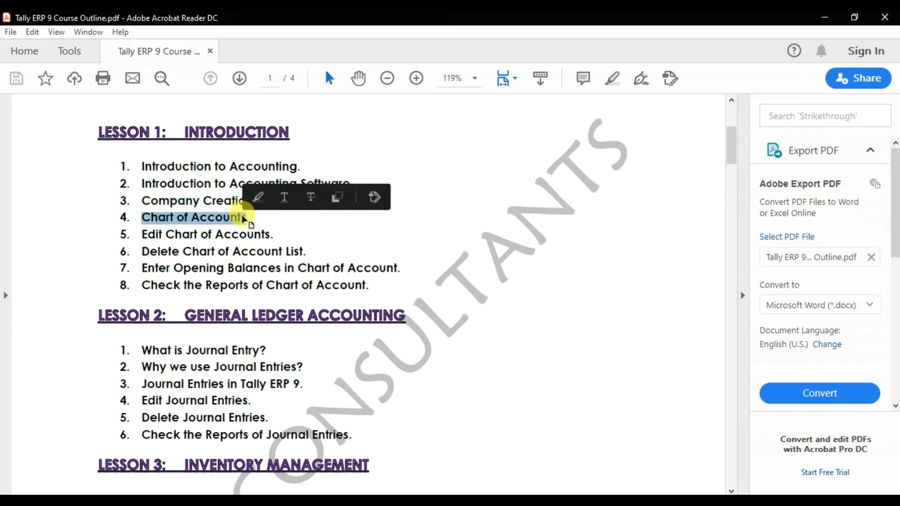
scroll(411, 364, down, 1)
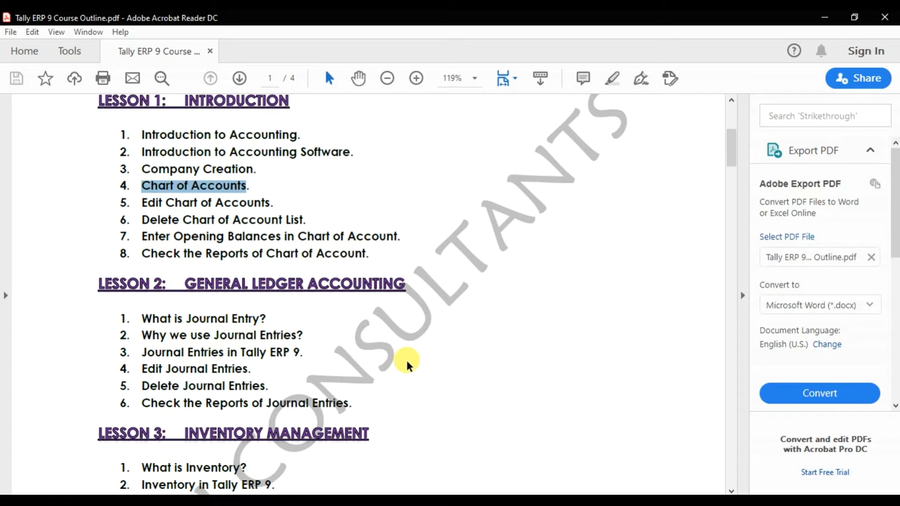
Switch to Tally.ERP 9 and open Accounting Vouchers for Burhan Motors LLC
key(alt+Tab)
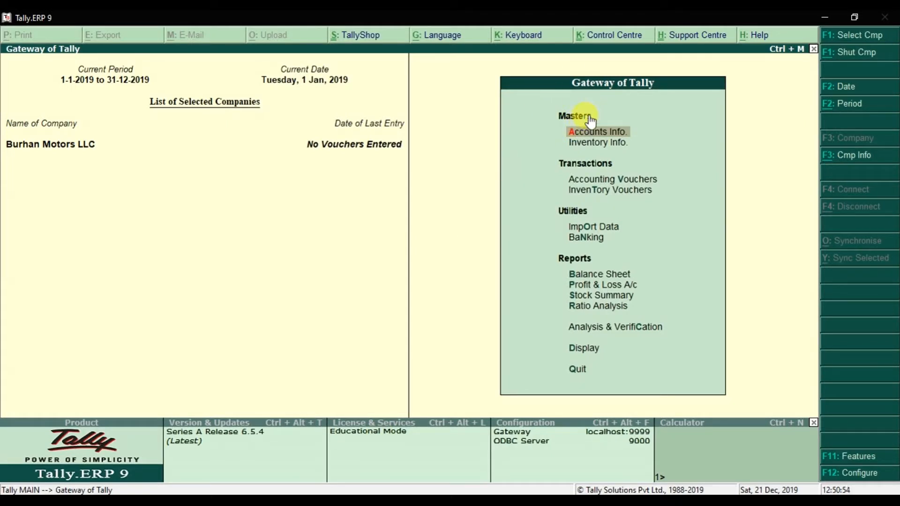
click(649, 183)
click(646, 192)
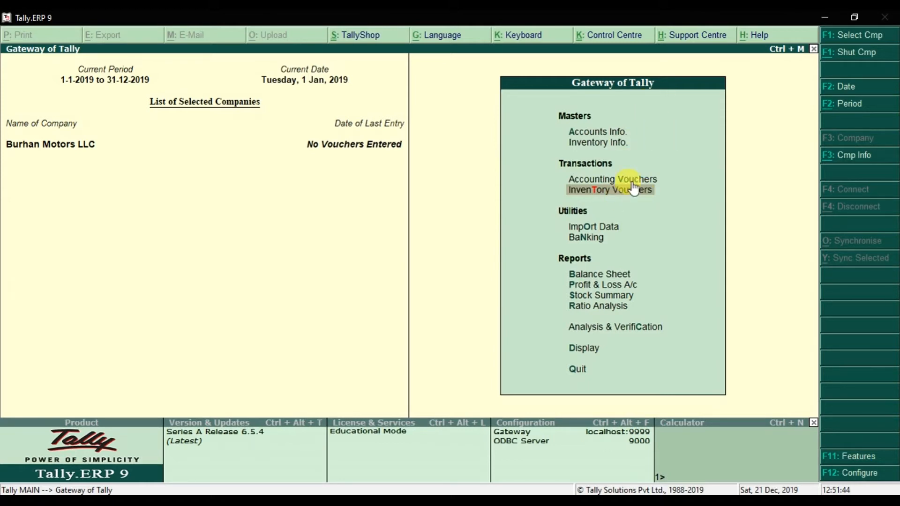
key(Up)
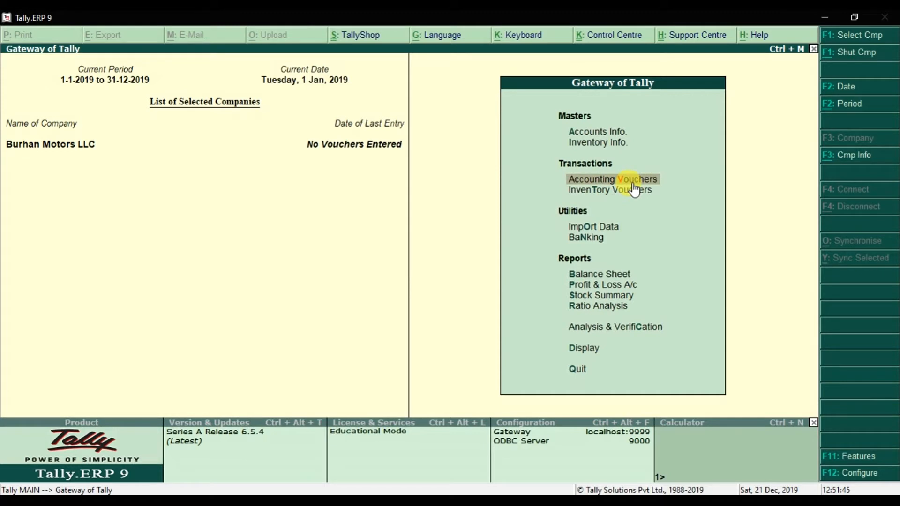
click(634, 182)
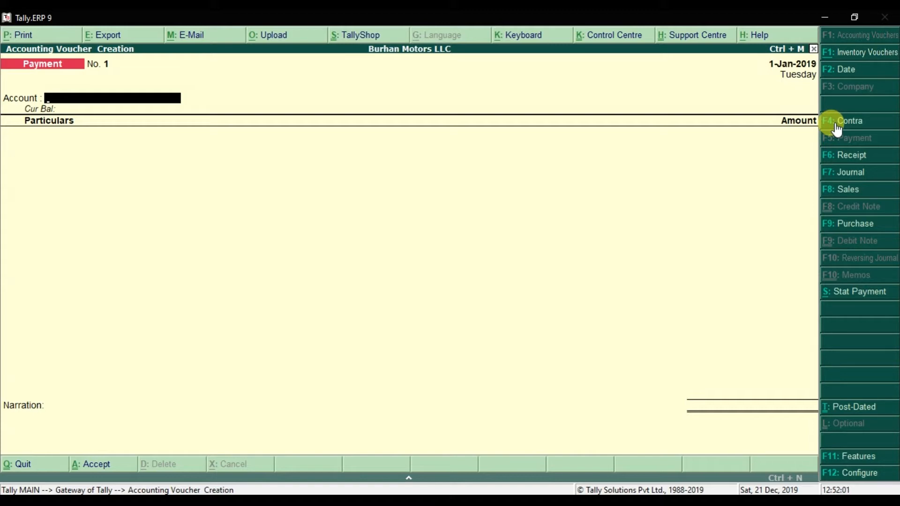
Examine the Contra, Payment and Receipt voucher types in turn, ending on the Journal voucher
click(854, 121)
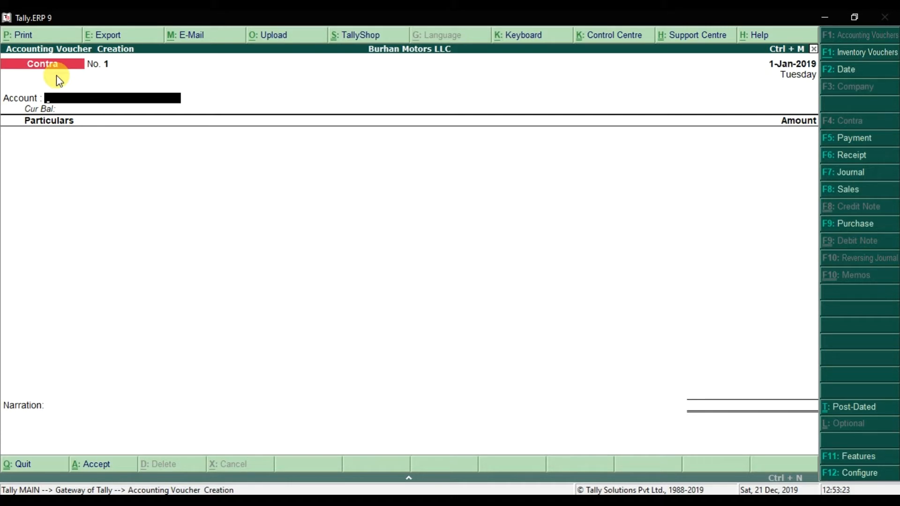
click(858, 139)
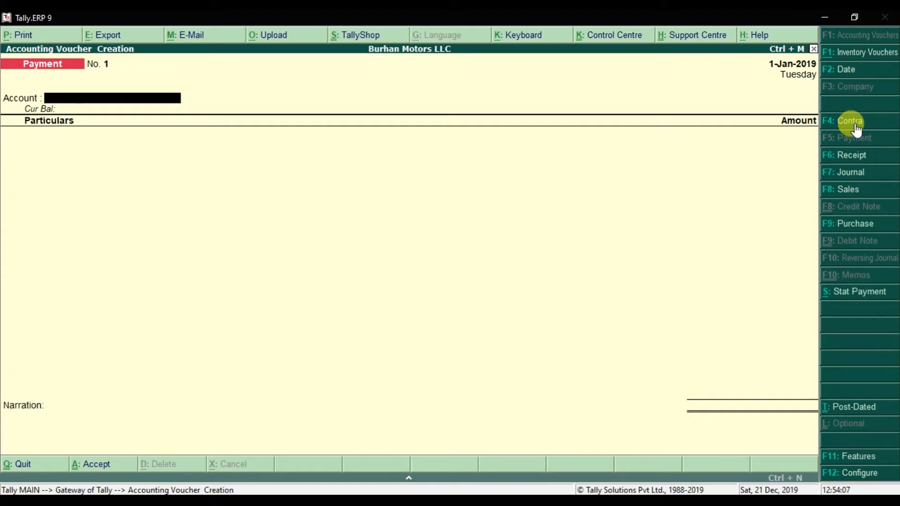
click(854, 122)
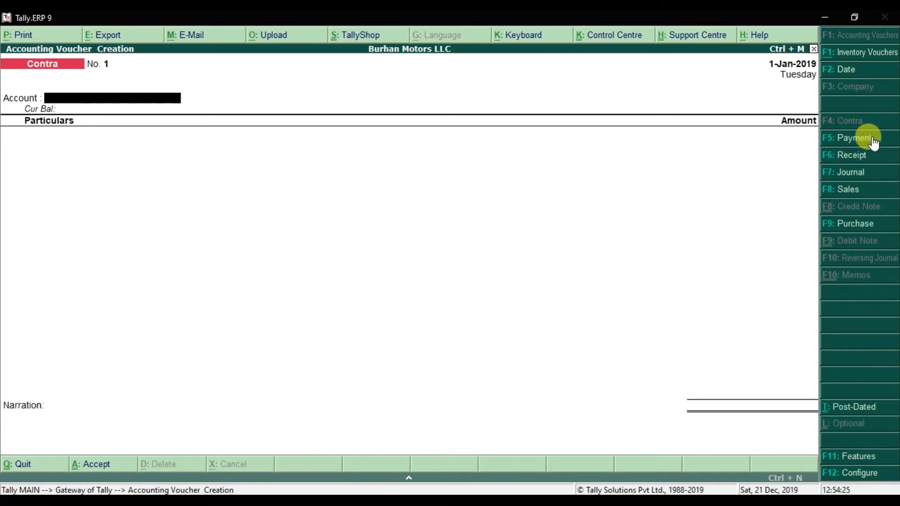
click(835, 158)
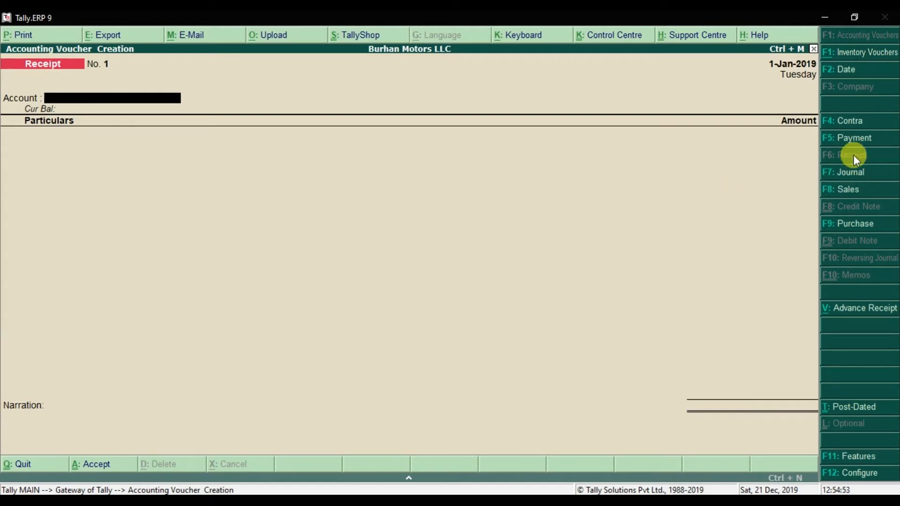
click(839, 121)
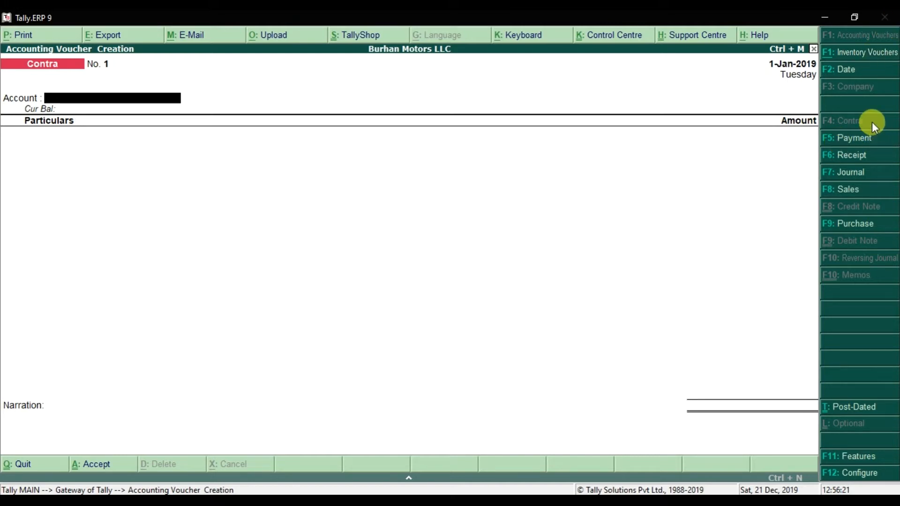
click(872, 137)
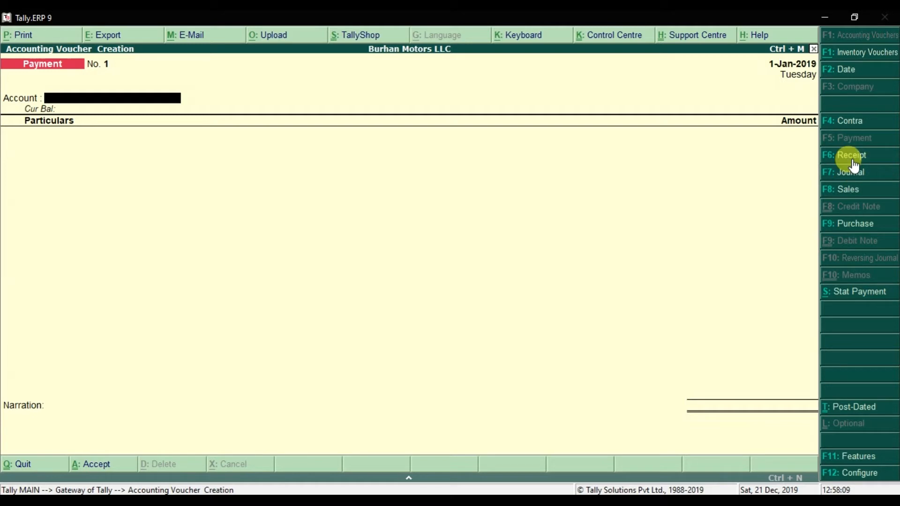
click(852, 156)
click(861, 175)
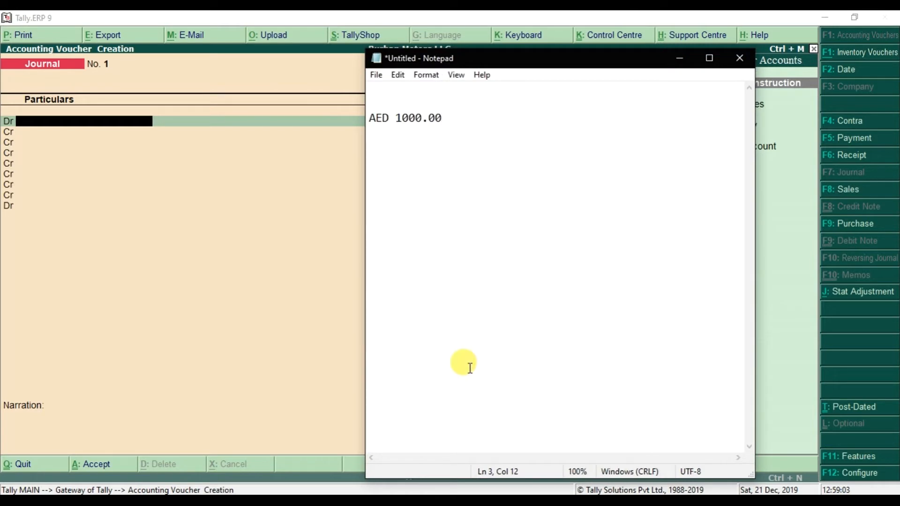
Clear all the text from the open Notepad note and maximize its window
key(BackSpace)
key(BackSpace)
key(BackSpace)
key(BackSpace)
key(BackSpace)
key(BackSpace)
key(BackSpace)
key(BackSpace)
key(BackSpace)
key(BackSpace)
key(BackSpace)
key(BackSpace)
key(BackSpace)
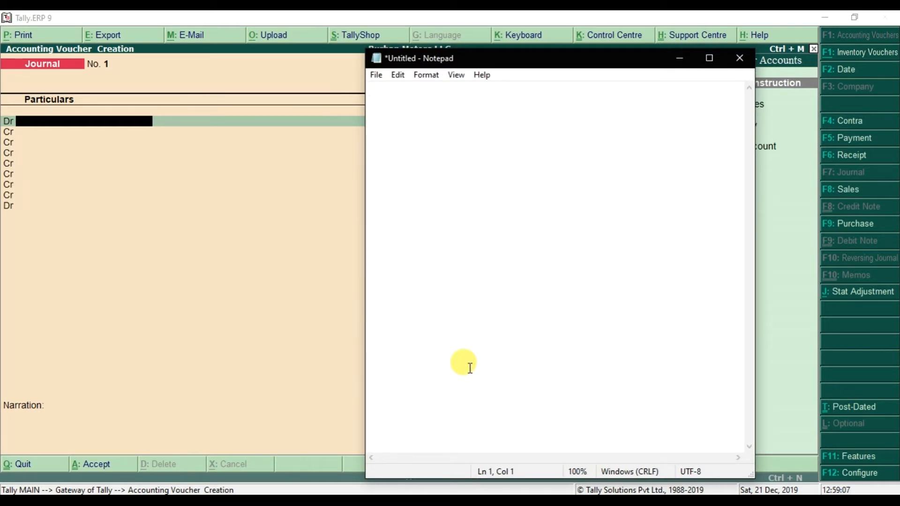
click(709, 57)
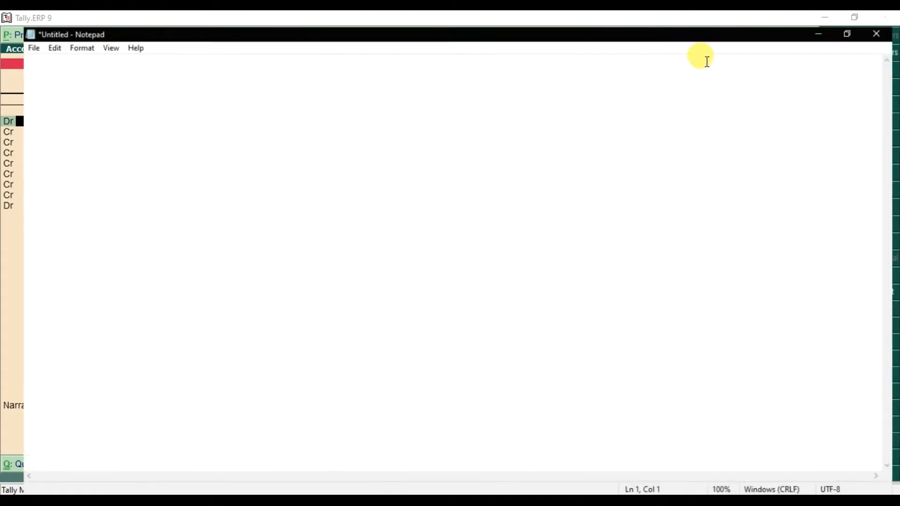
Write "November 2019" on the note's second line and "5th of Next Month" on the line below it
key(Return)
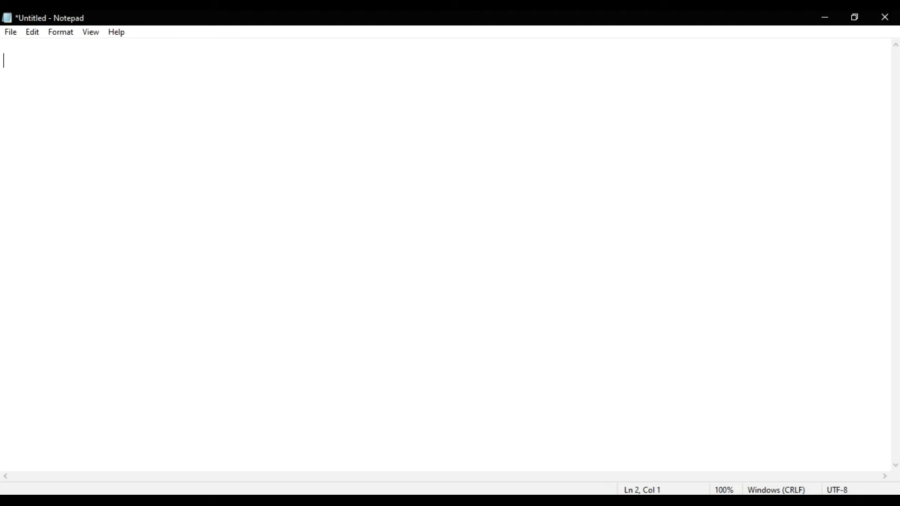
text(November 2019)
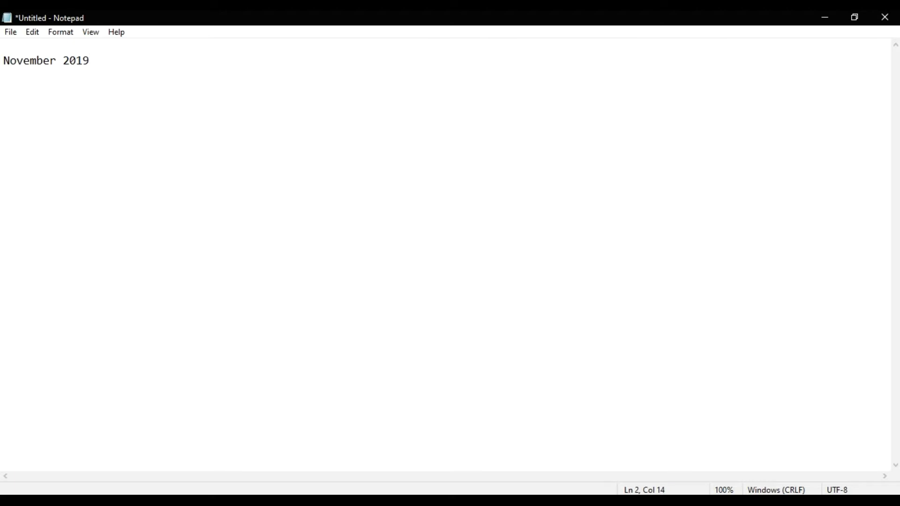
key(Return)
text(5th of Next Month)
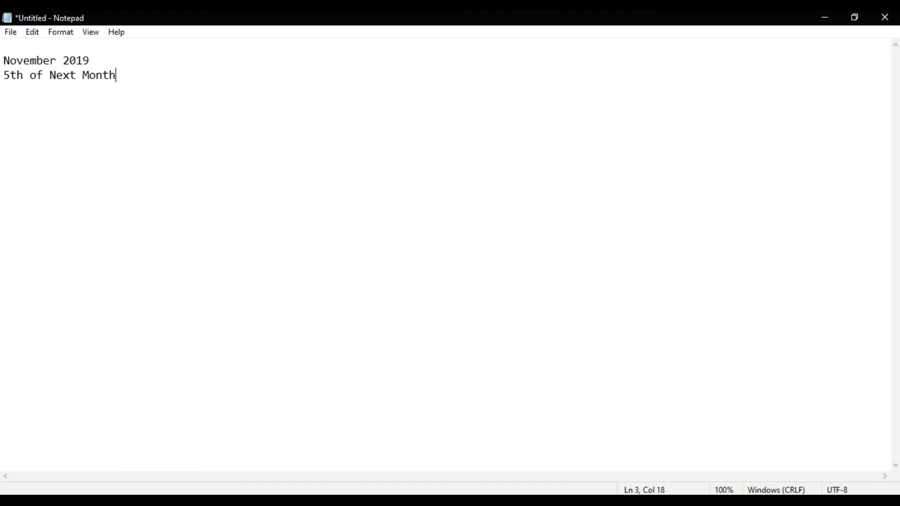
Add the date line "30th Nov 2019", leaving two blank lines beneath "5th of Next Month"
key(Return)
key(Return)
key(Return)
text(30th Novem)
text(b)
key(BackSpace)
key(BackSpace)
key(BackSpace)
text(2019)
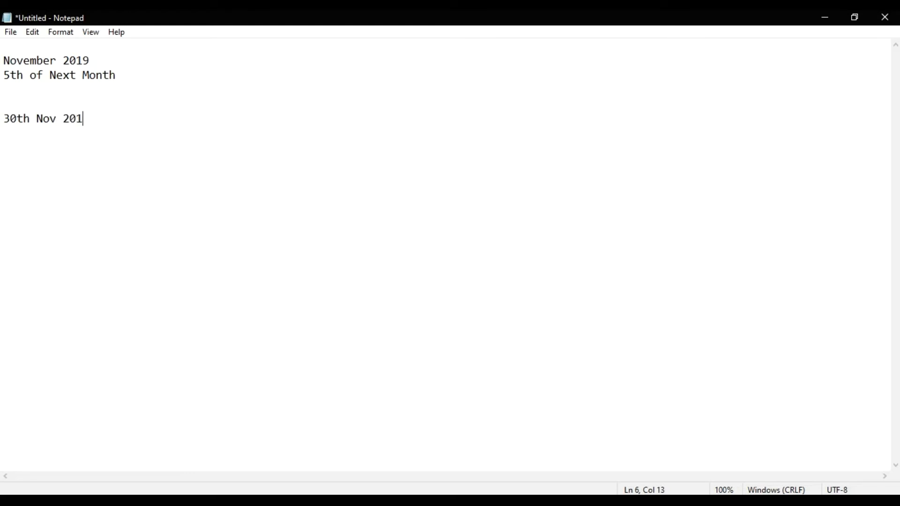
Add the debit line "Salary Expense 5000 Dr" below the 30th Nov 2019 date, separated by a blank line
key(Return)
key(Return)
text(Salary Ex)
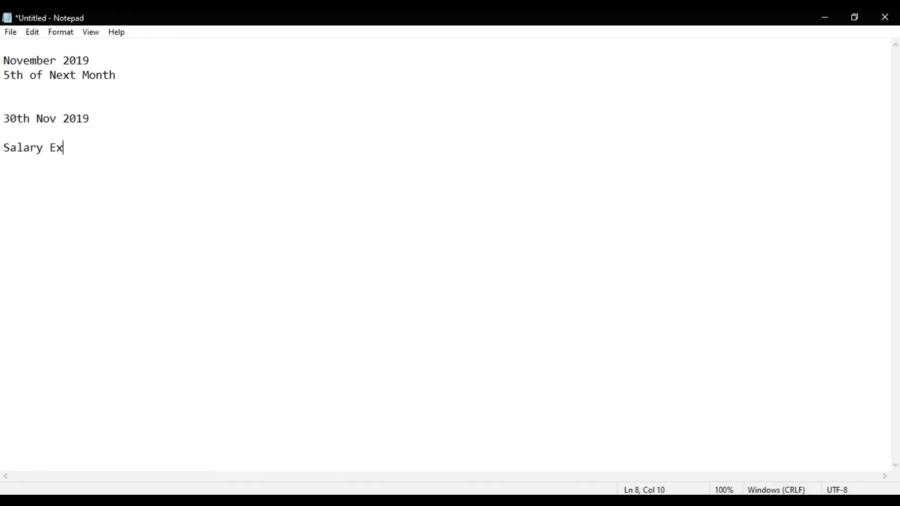
text(pense   5000    Dr)
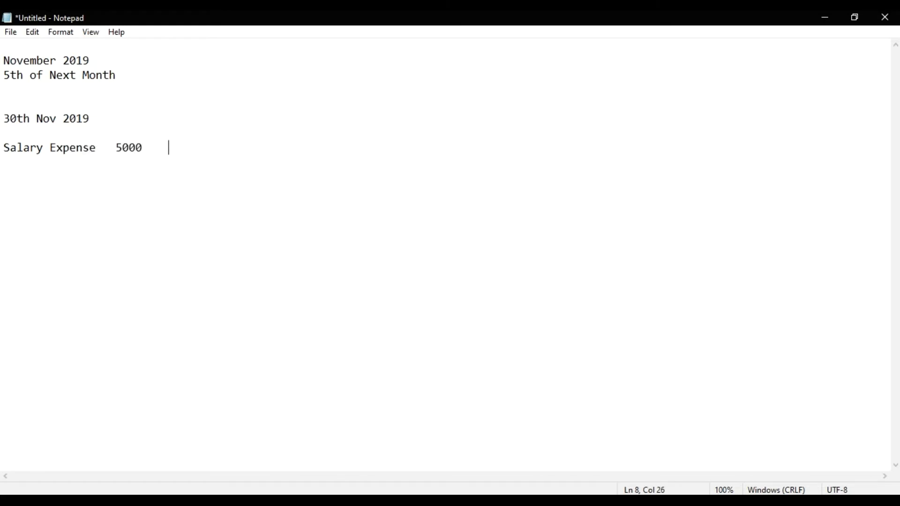
Add the credit line "Salaries payable 5000 CR" below the Salary Expense line, separated by a blank line
key(Return)
key(Return)
text(Salary)
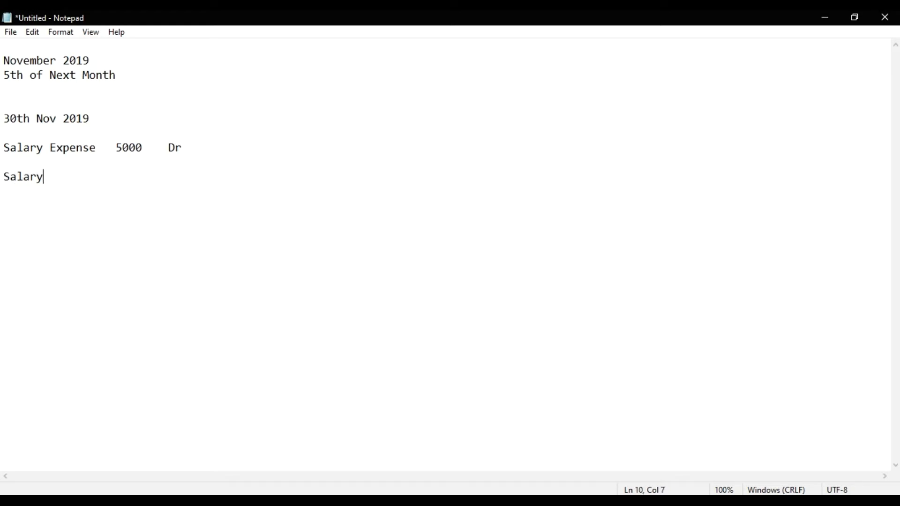
key(BackSpace)
key(BackSpace)
text(ue)
key(BackSpace)
key(BackSpace)
text(ies payable )
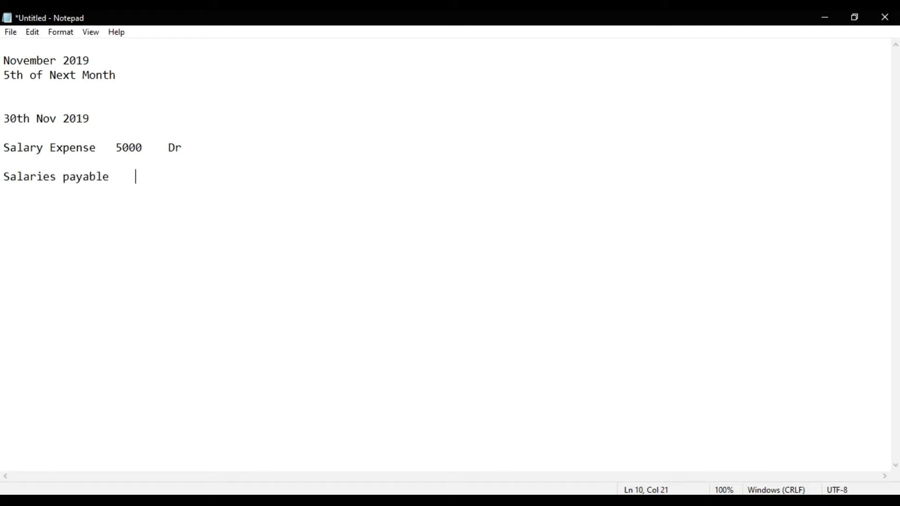
text(     5000  c)
key(BackSpace)
text(CR)
Insert a long underscore divider line beneath the salary entry, leaving two blank lines above it
key(Return)
key(Return)
key(Return)
text(____________________)
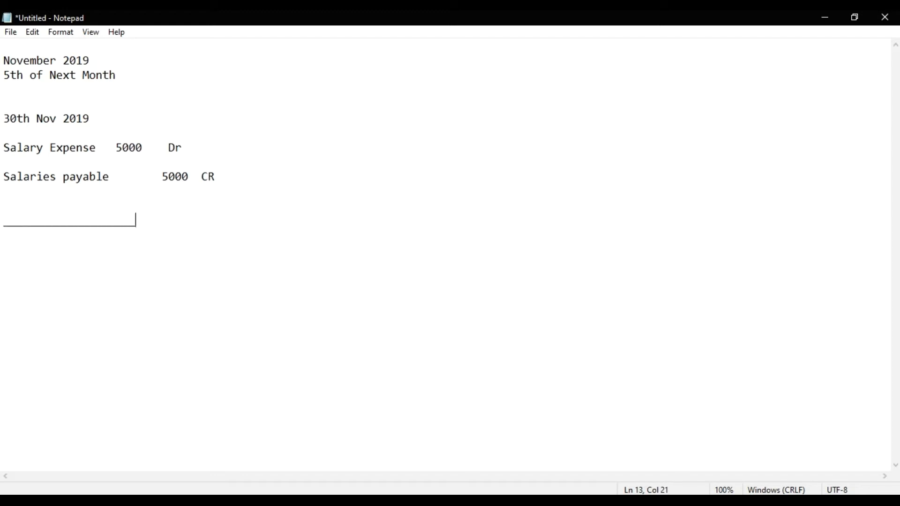
text(______________)
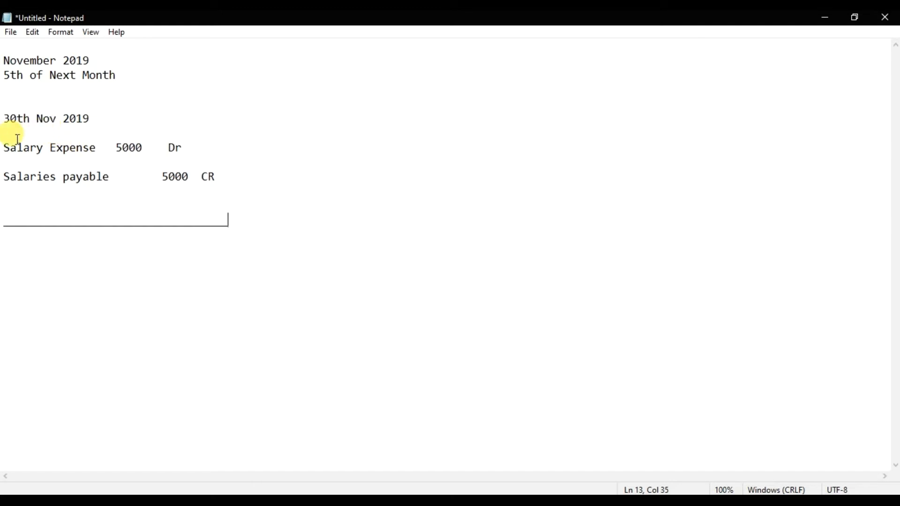
Highlight the Salary Expense debit and Salaries payable credit lines in turn to review the entry
drag(4, 148, 241, 186)
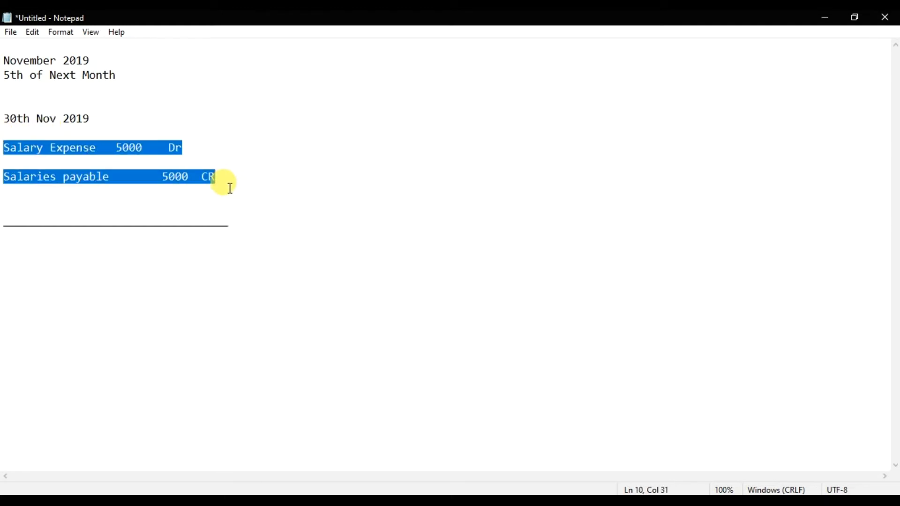
click(190, 146)
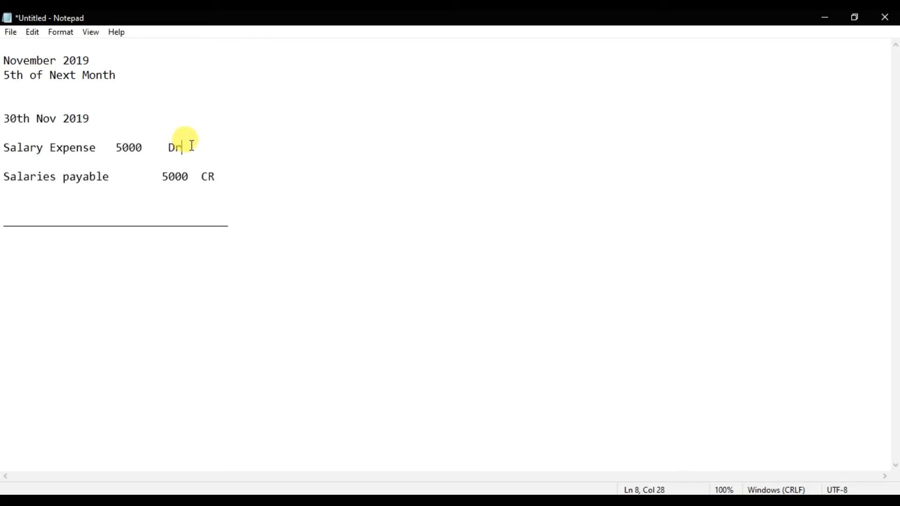
drag(191, 146, 9, 148)
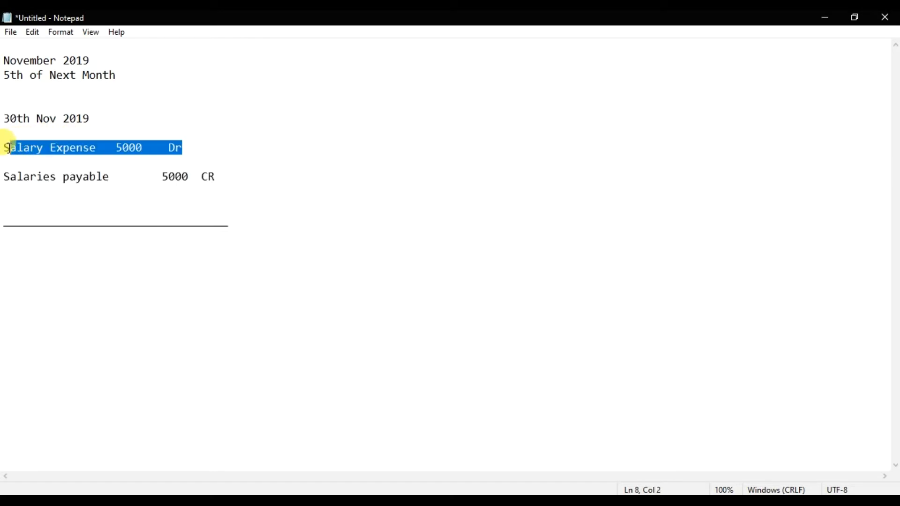
drag(17, 177, 215, 181)
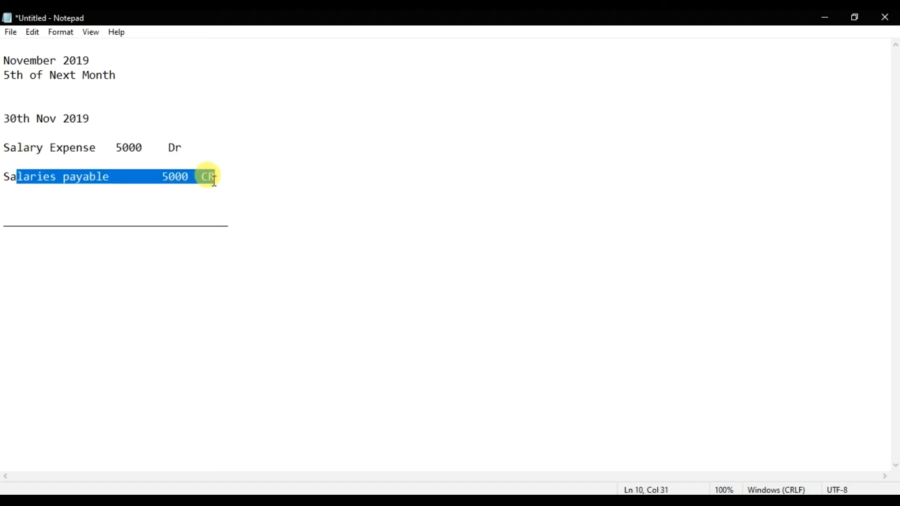
drag(182, 148, 8, 146)
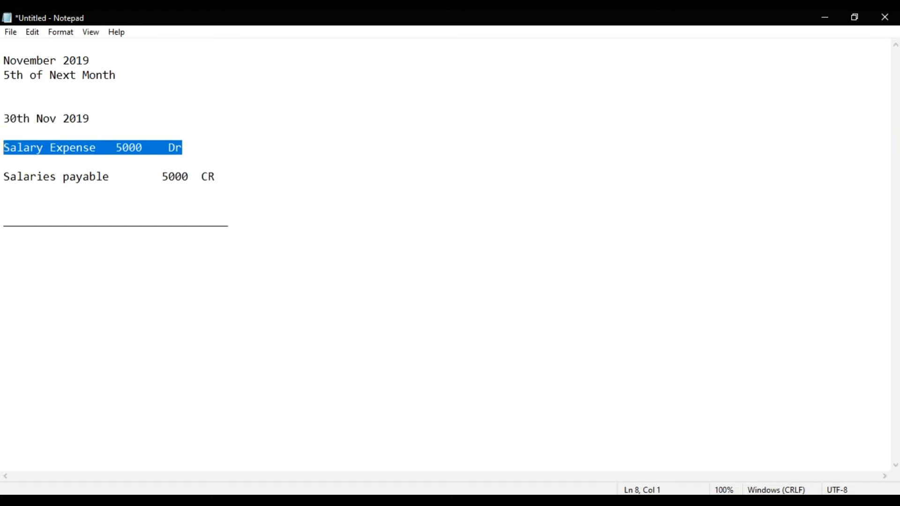
drag(4, 176, 232, 182)
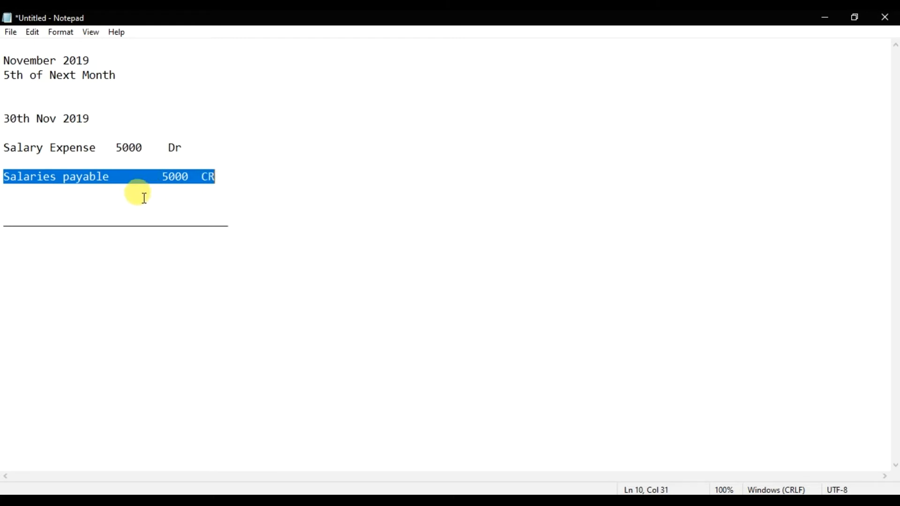
Label the salary entry "F7 Journal" on the blank line just above the divider
click(127, 207)
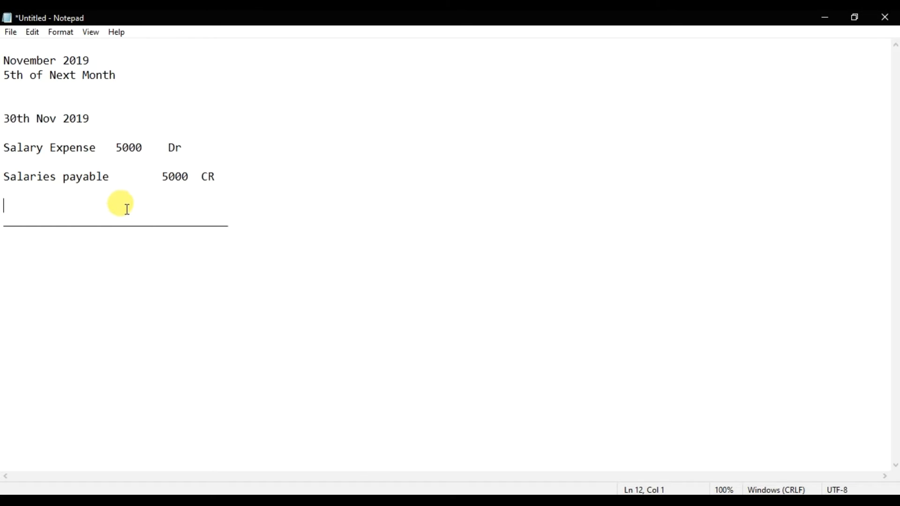
text(F)
key(Left)
key(Right)
text(7 Journal)
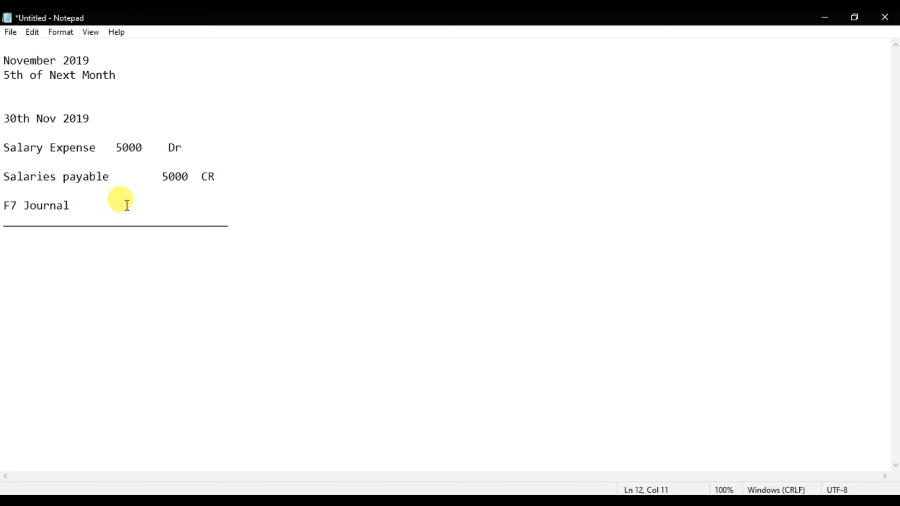
Add the date line "5th Dec 2019" directly below the divider
click(108, 255)
click(276, 244)
key(Return)
text(5th Dec 2019)
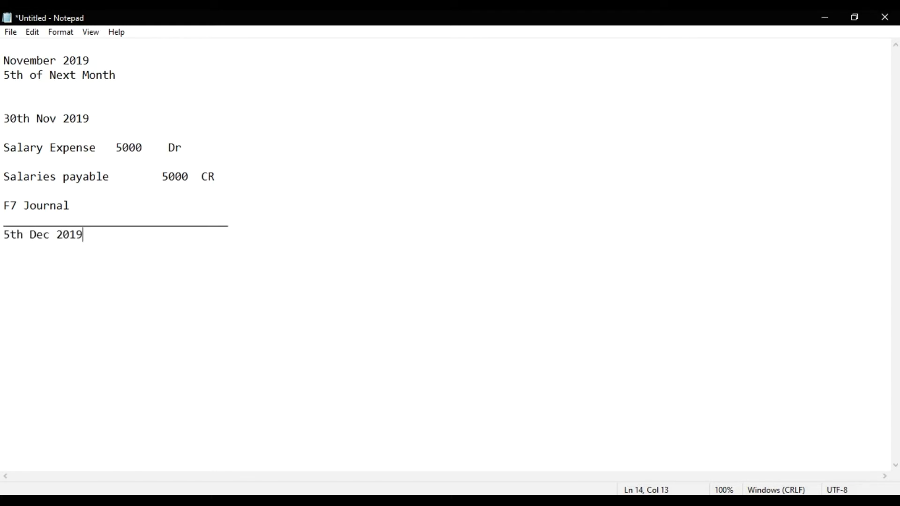
Add the debit line "Salaries Payable 5000 DR" under the 5th Dec 2019 date, leaving two blank lines between them
key(Return)
key(Return)
key(Return)
text(Slar)
key(BackSpace)
key(BackSpace)
key(BackSpace)
text(alaries Payable)
key(Tab)
key(Tab)
key(BackSpace)
text(5000  DR)
Add an indented credit line "Bank Account 5000 CR" below the Salaries Payable line, with two blank lines between them
key(Return)
key(Return)
key(Return)
key(Tab)
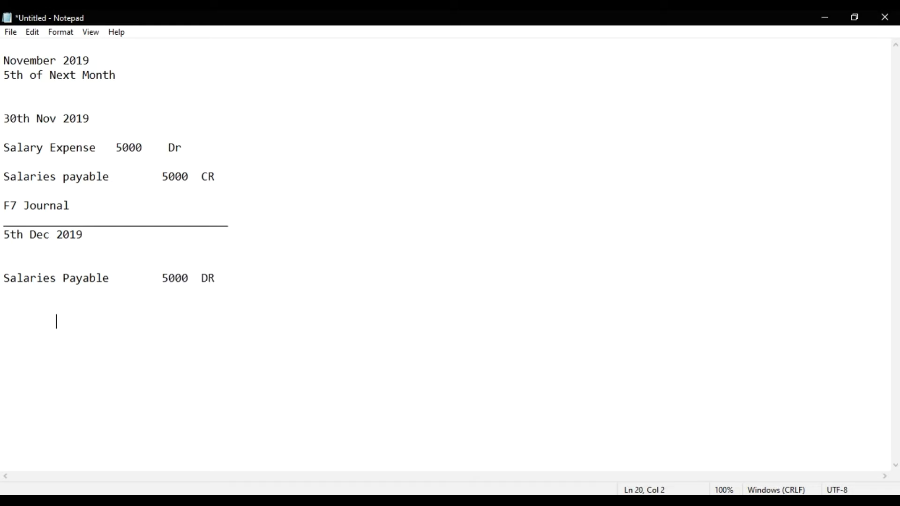
text(Bank Account)
key(Tab)
key(Tab)
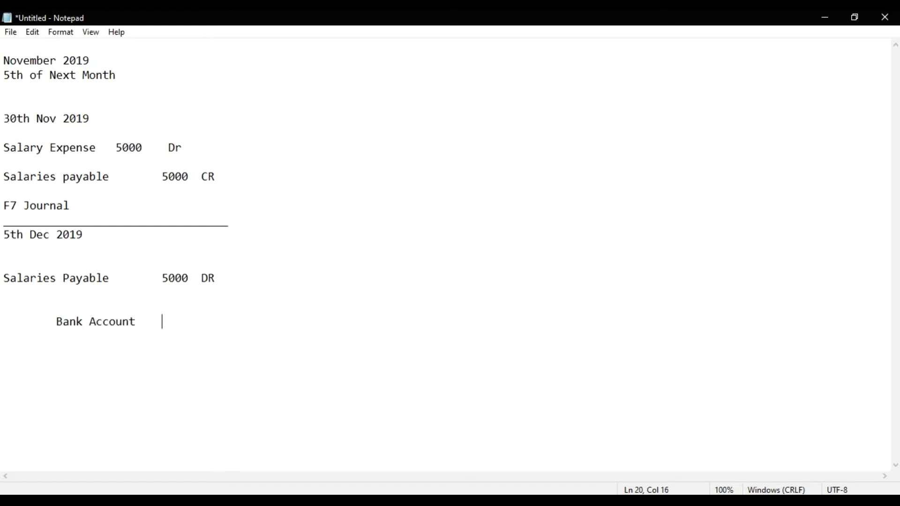
text(5000)
key(Tab)
key(Tab)
key(BackSpace)
text(CR)
Insert a long underscore divider below the bank entry and put the label "F5 (Payment)" at its start
key(Return)
text(_____________________________________)
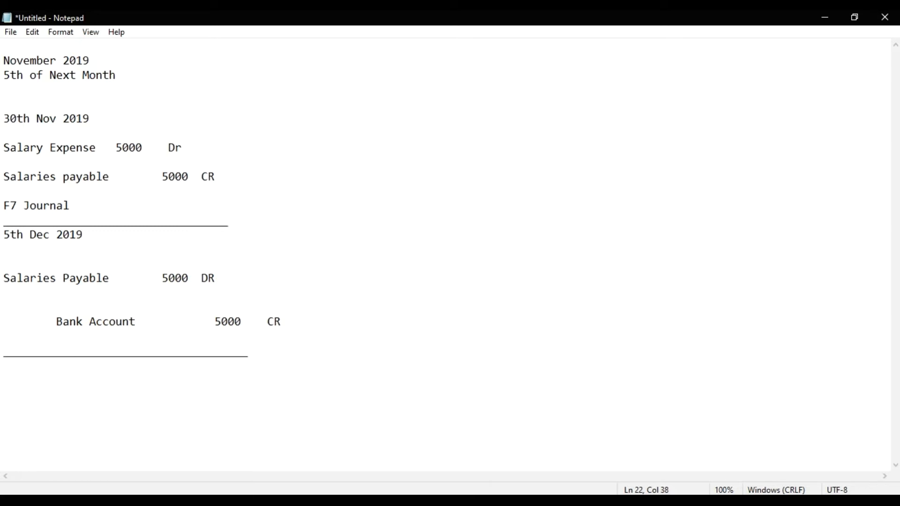
key(Left)
key(Left)
key(Left)
key(Left)
key(Left)
key(Left)
key(Left)
key(Left)
key(Left)
key(Left)
key(Left)
key(Left)
key(Left)
key(Left)
key(Left)
key(Left)
key(Left)
key(Left)
key(Left)
key(Left)
key(Left)
key(Left)
key(Left)
key(Left)
key(Left)
text(F)
text(5 ()
text(Pya)
key(BackSpace)
key(BackSpace)
text(ayment)
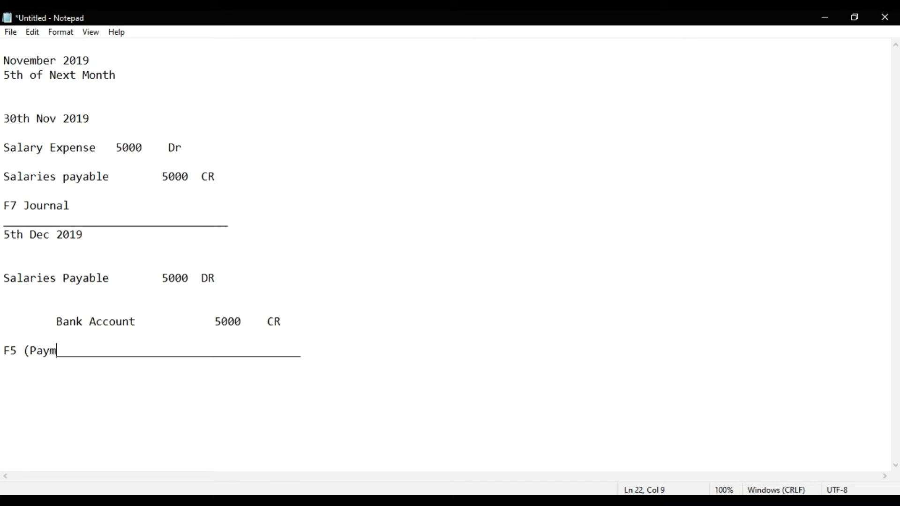
key(BackSpace)
text())
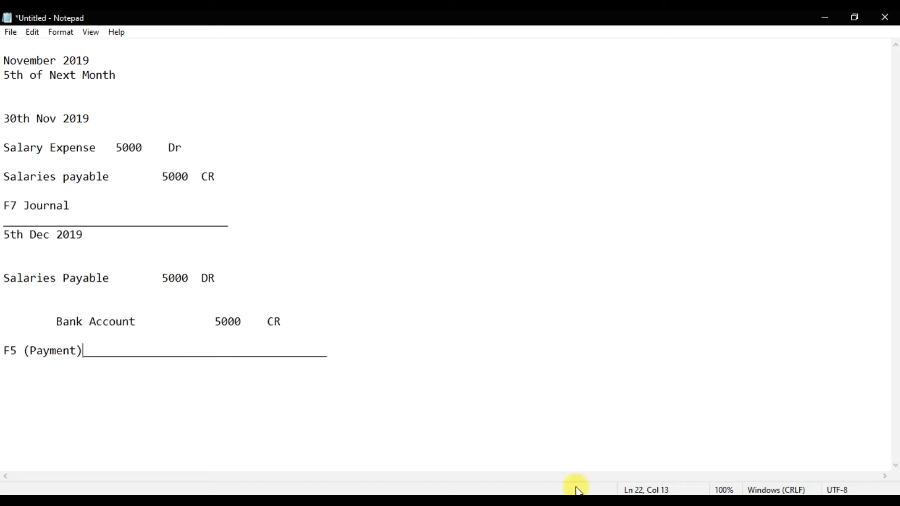
Reduce Notepad to a smaller window, highlight the 30th Nov salary debit and credit lines, and return to Tally.ERP 9
click(854, 17)
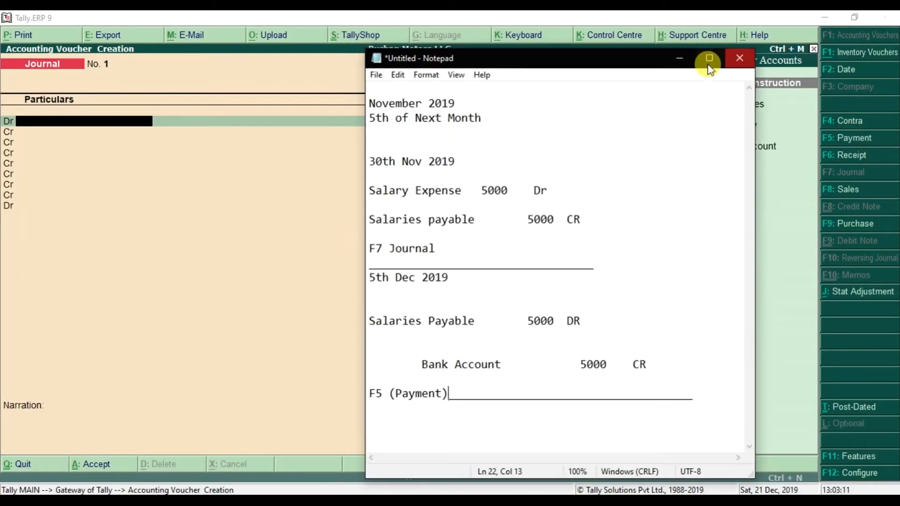
drag(613, 63, 412, 59)
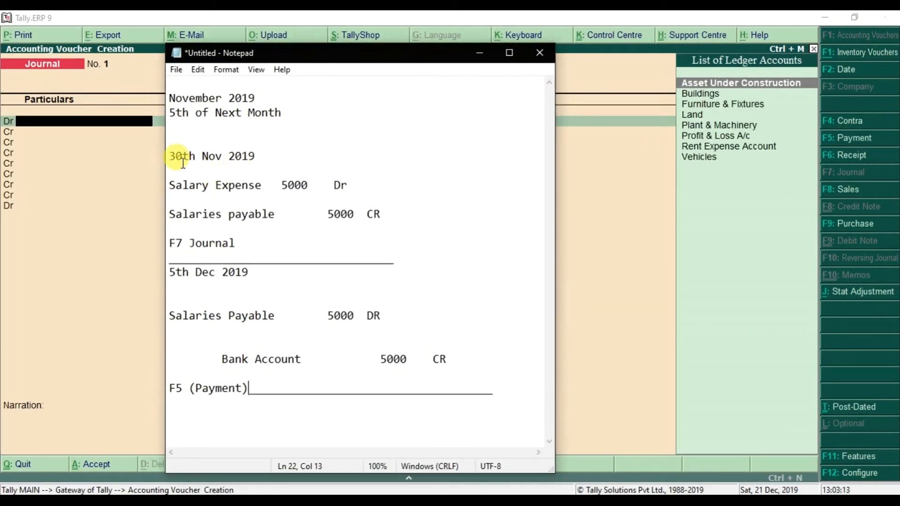
drag(170, 182, 389, 217)
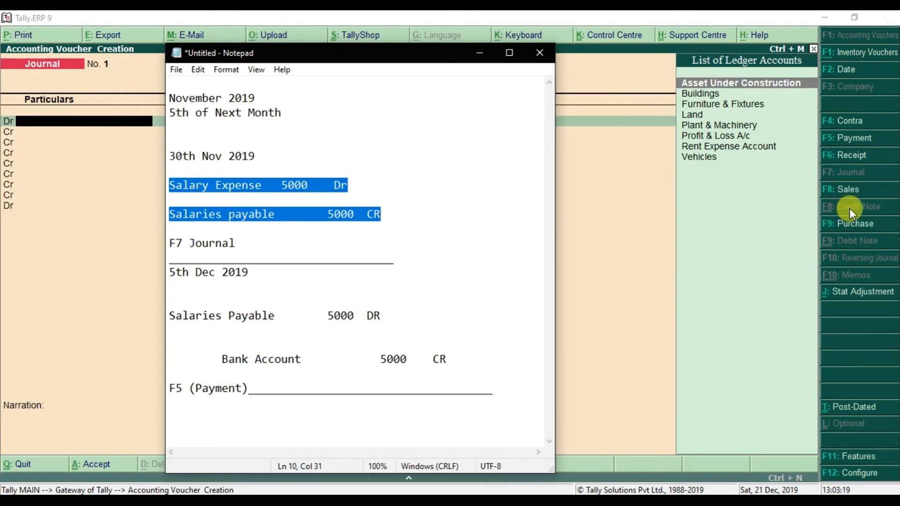
click(848, 174)
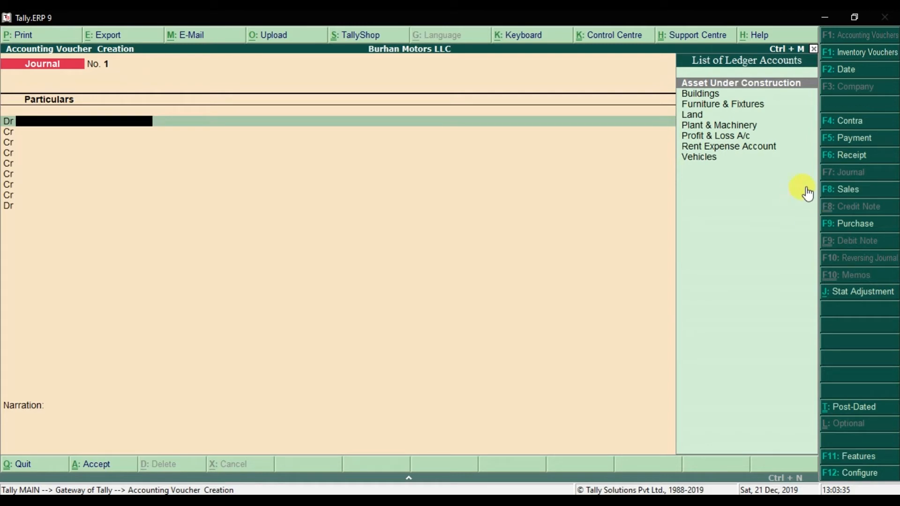
Open a Sales voucher and enable debit and credit notes, recording both in invoice mode, in the company's accounting features
click(862, 190)
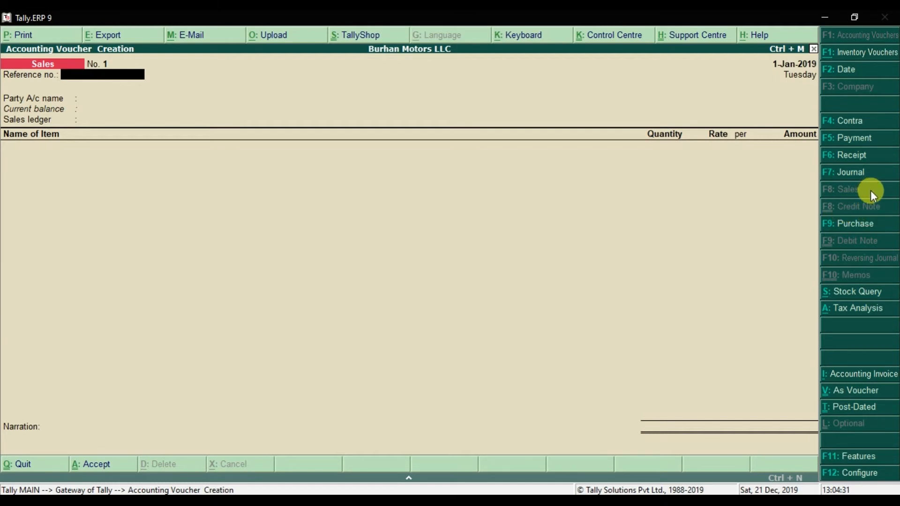
click(851, 457)
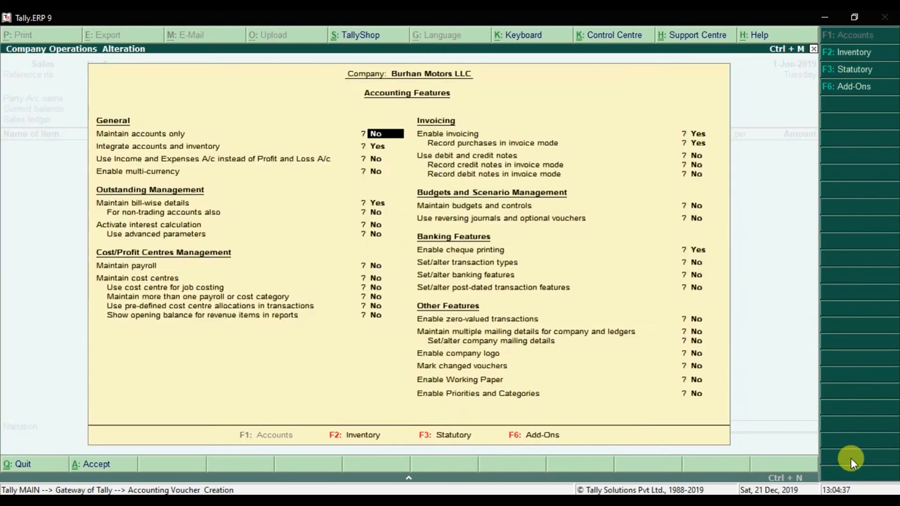
click(439, 158)
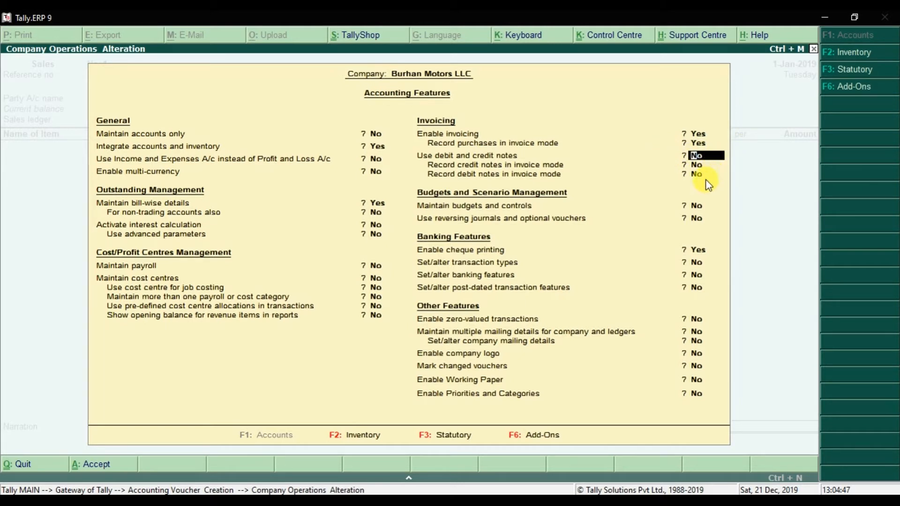
text(y)
key(Return)
text(y)
key(Return)
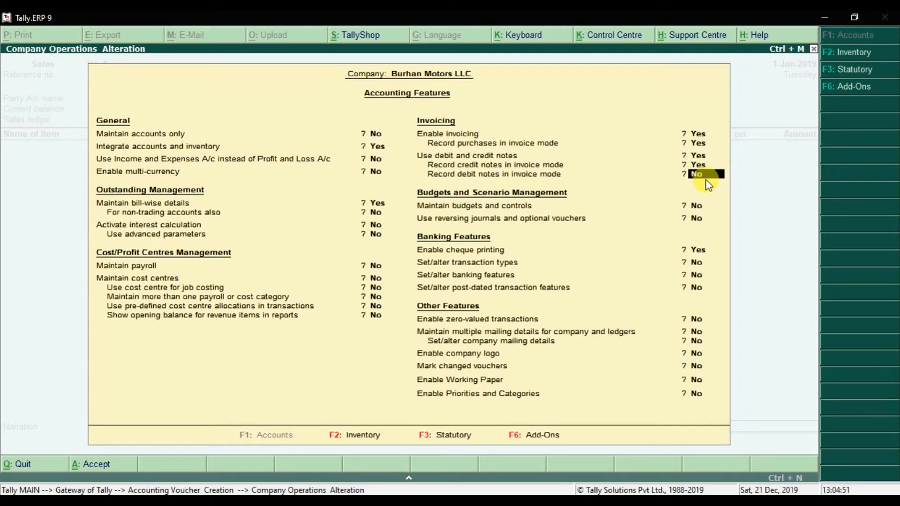
text(y)
key(Return)
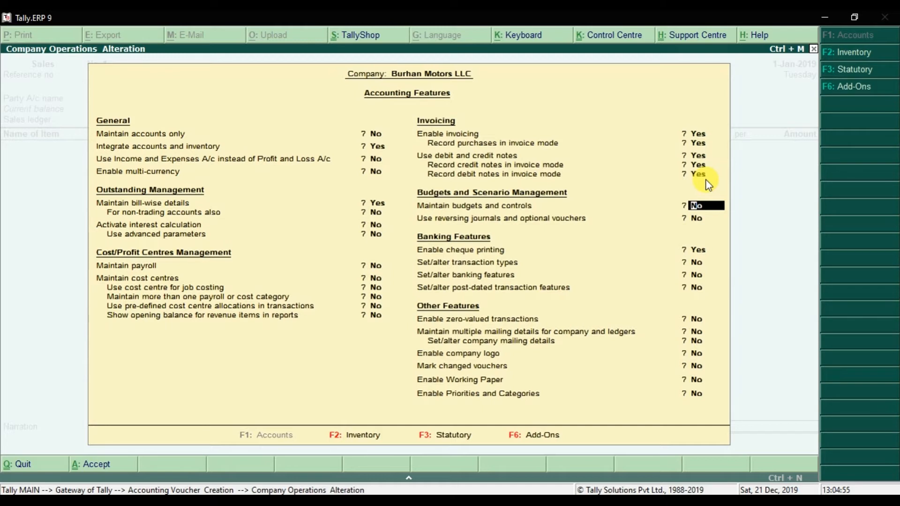
click(705, 180)
key(ctrl+a)
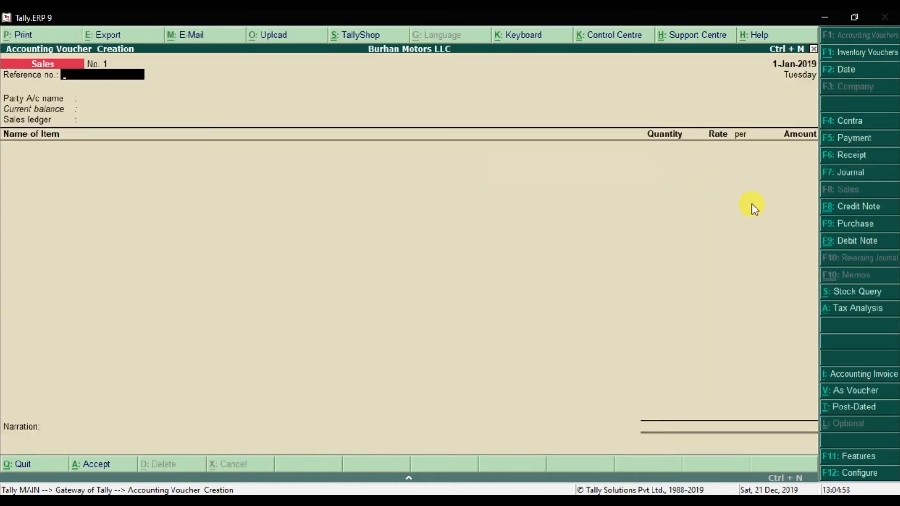
Look through the Credit Note, Journal and Purchase voucher screens, returning to the Credit Note voucher
click(851, 206)
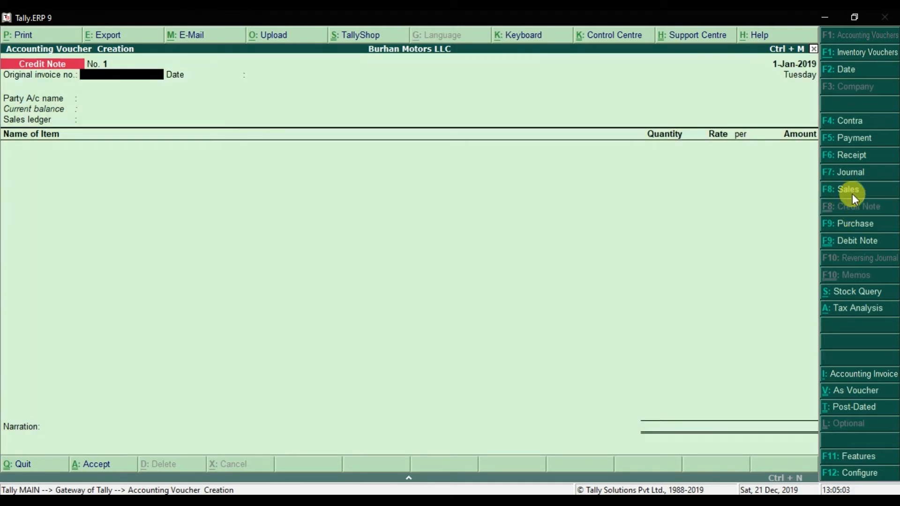
click(852, 178)
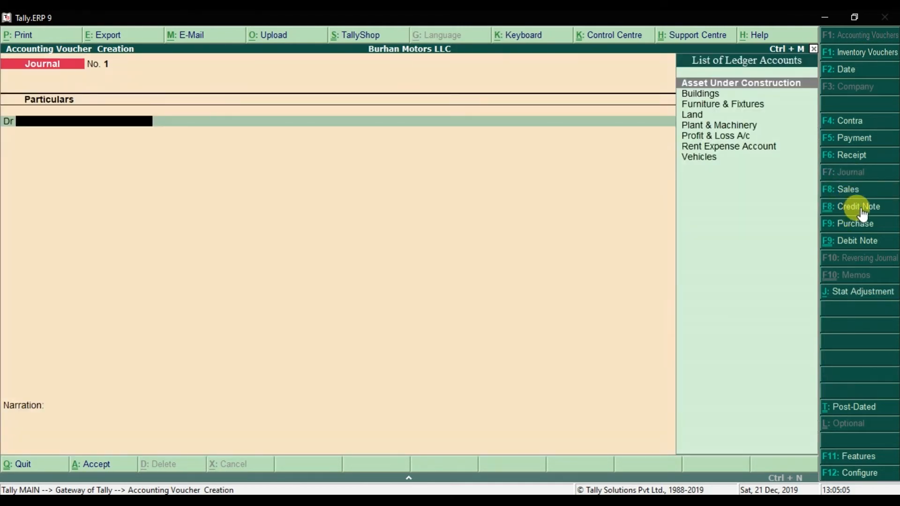
click(836, 227)
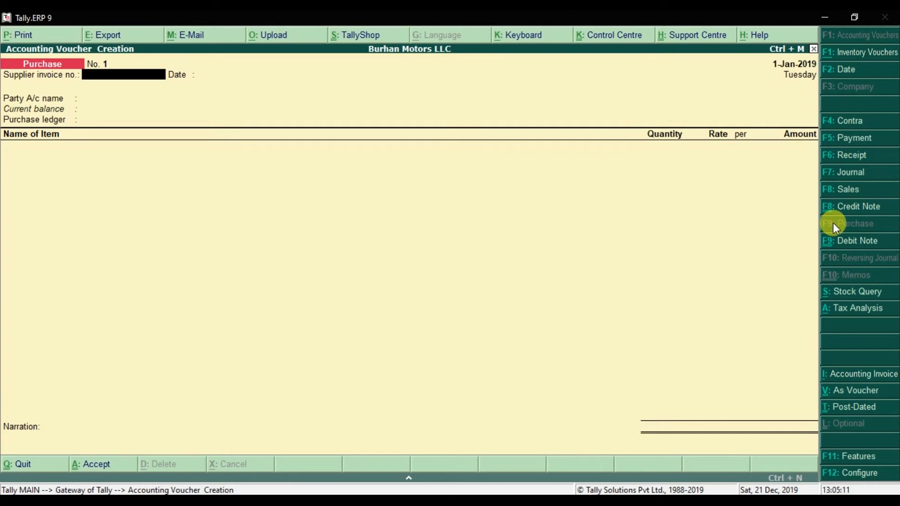
click(854, 213)
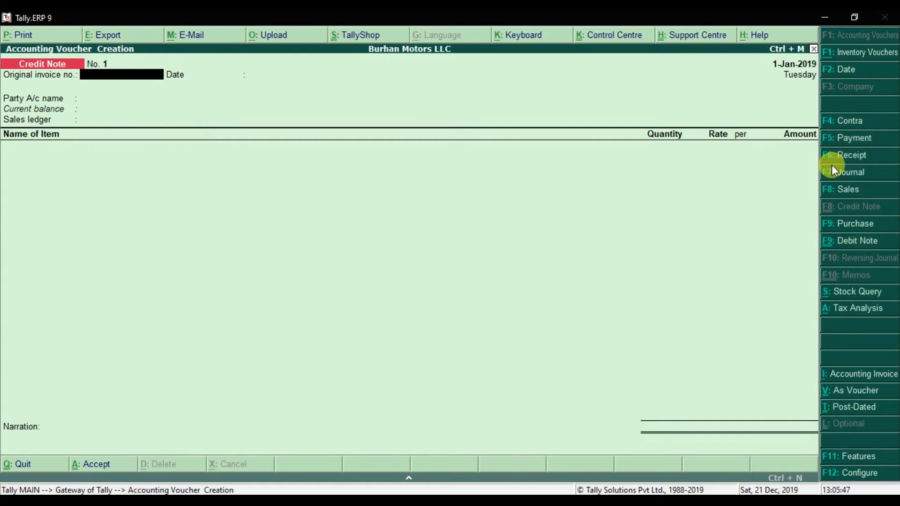
Switch to the "Journal Entries Examples" document in Word to view the sample transactions, and return to Tally.ERP 9
click(247, 501)
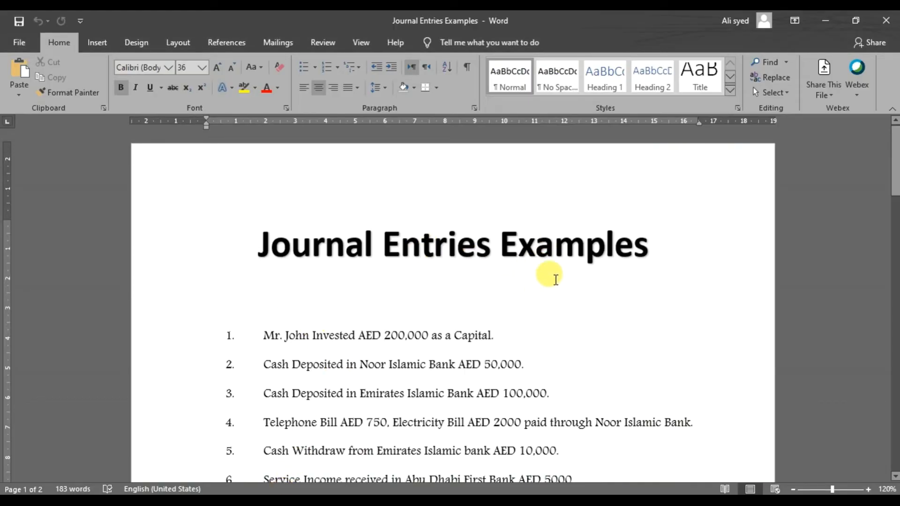
scroll(555, 280, down, 2)
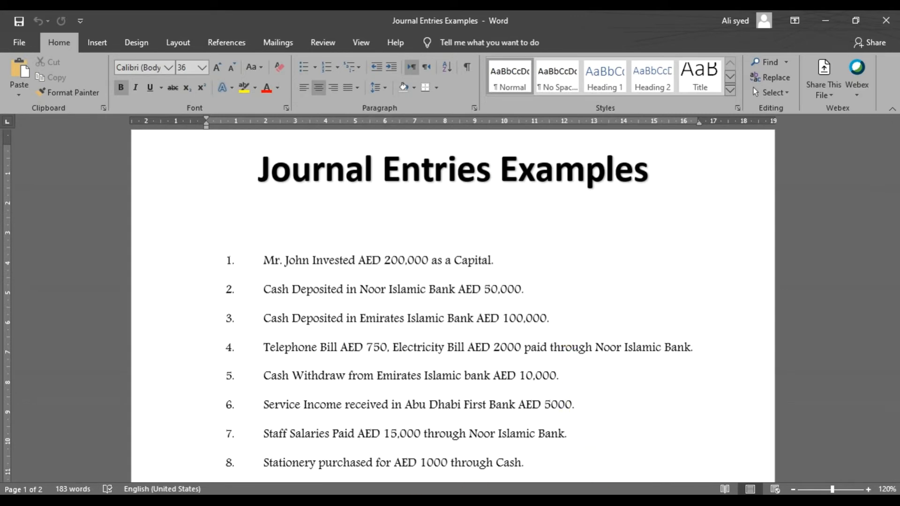
key(alt+Tab)
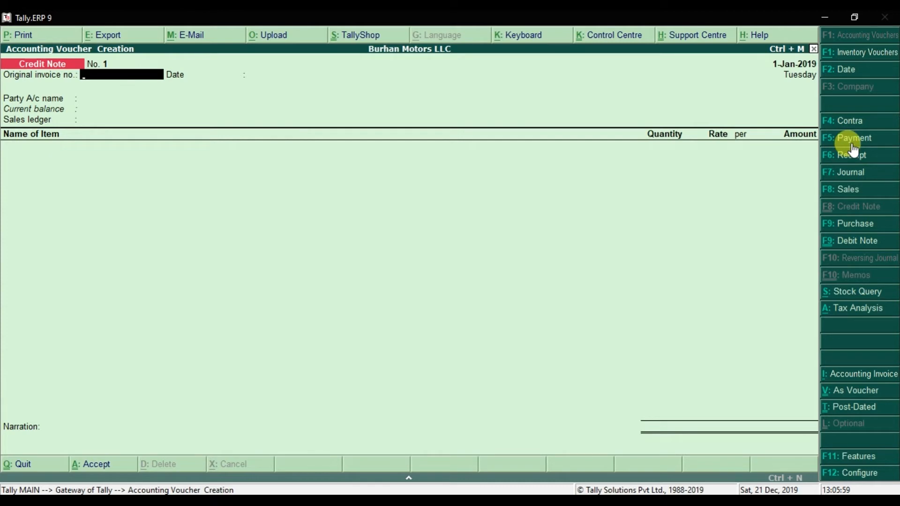
Open the Contra, Payment and Receipt voucher screens in turn
click(864, 123)
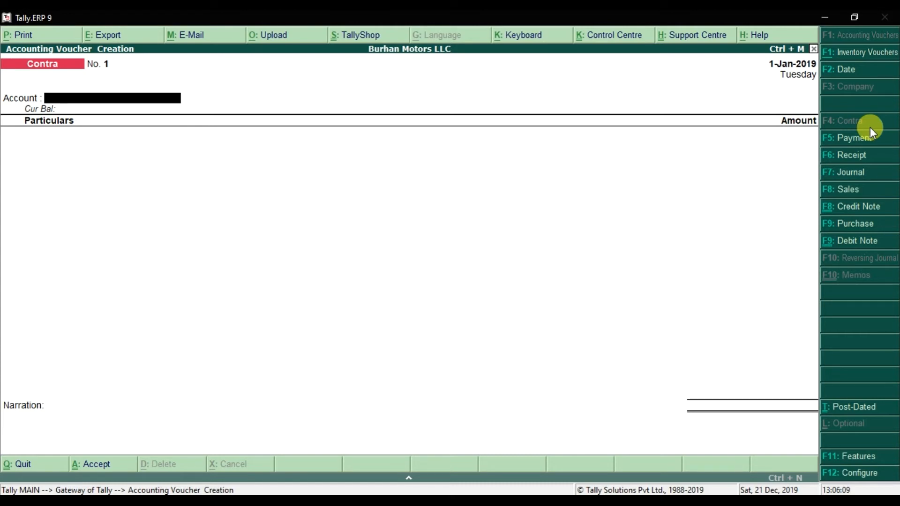
click(873, 139)
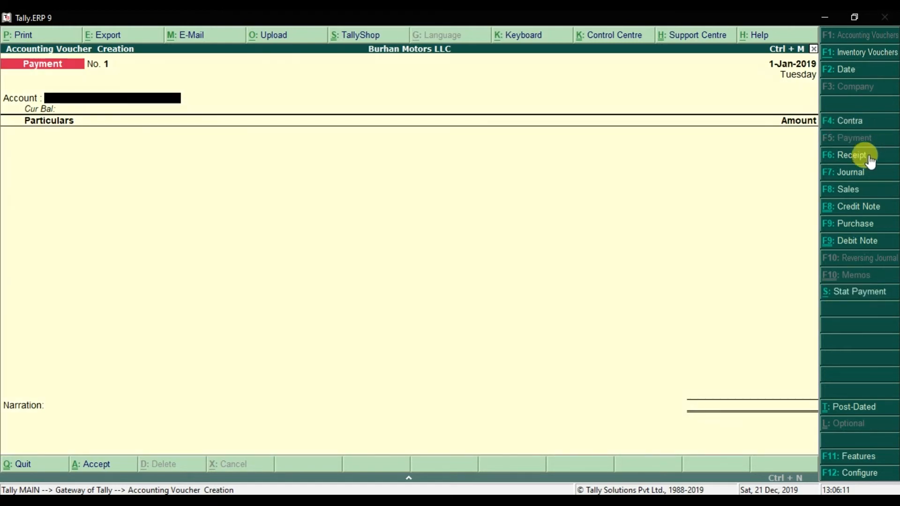
click(867, 158)
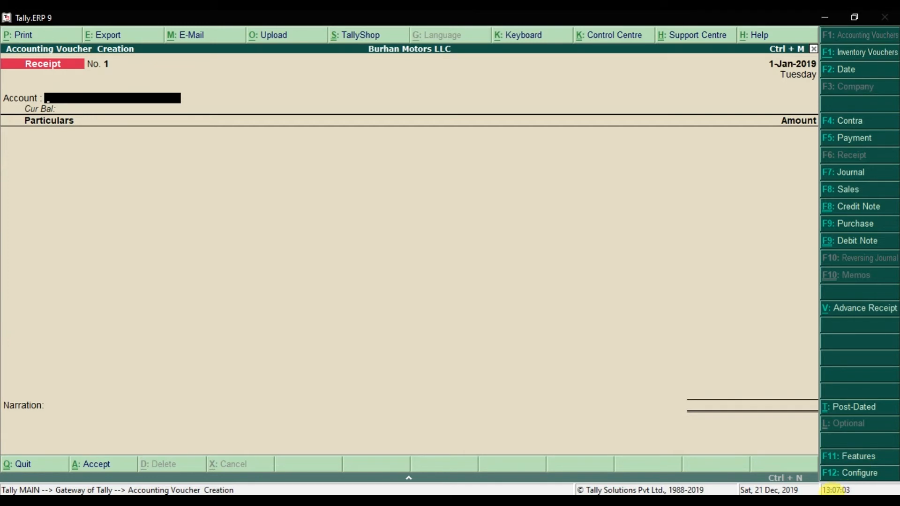
In the Receipt voucher configuration, set single entry mode for payment/receipt/contra vouchers to No and save the settings
click(870, 474)
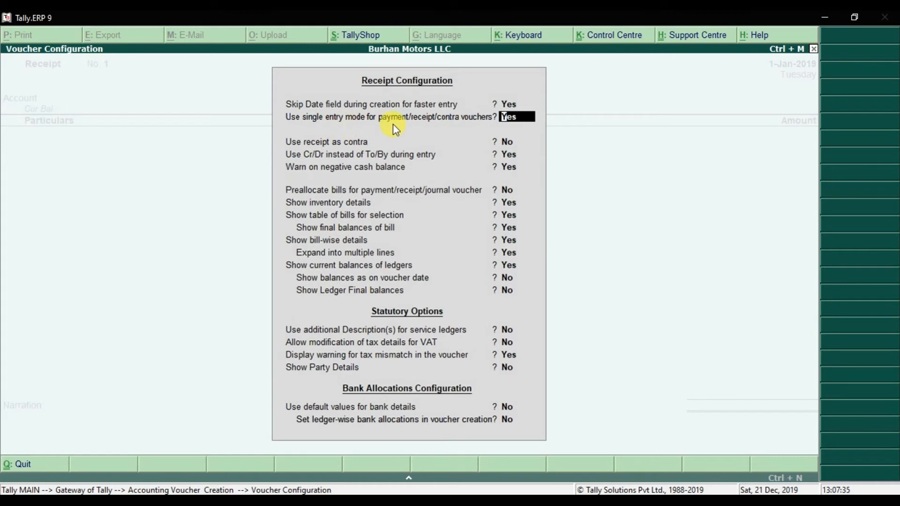
text(n)
key(Return)
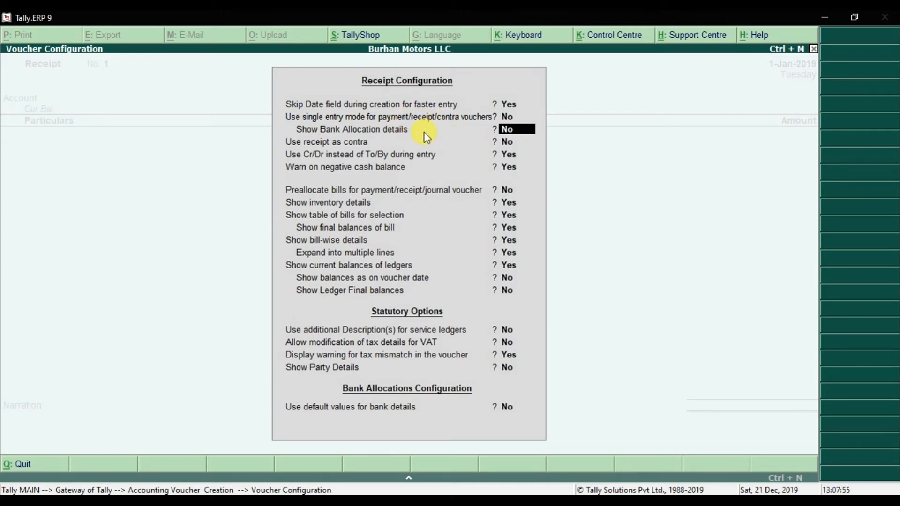
click(510, 154)
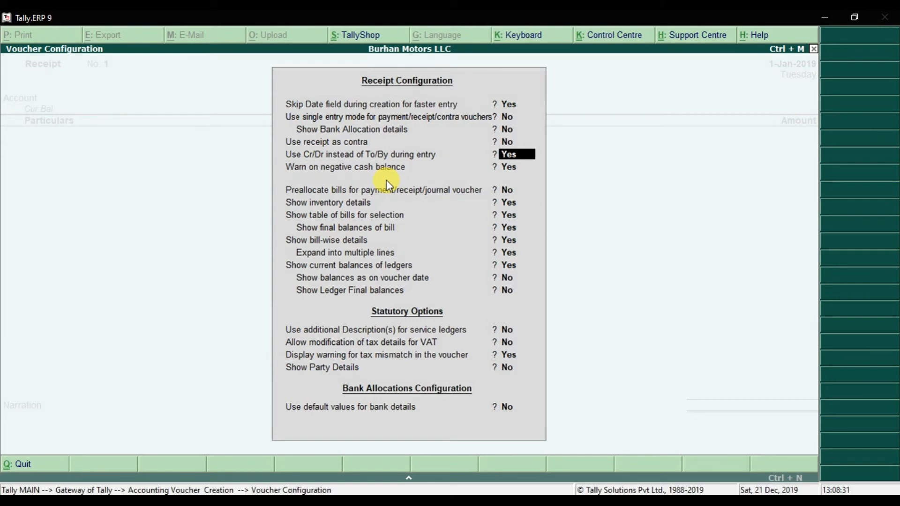
key(ctrl+a)
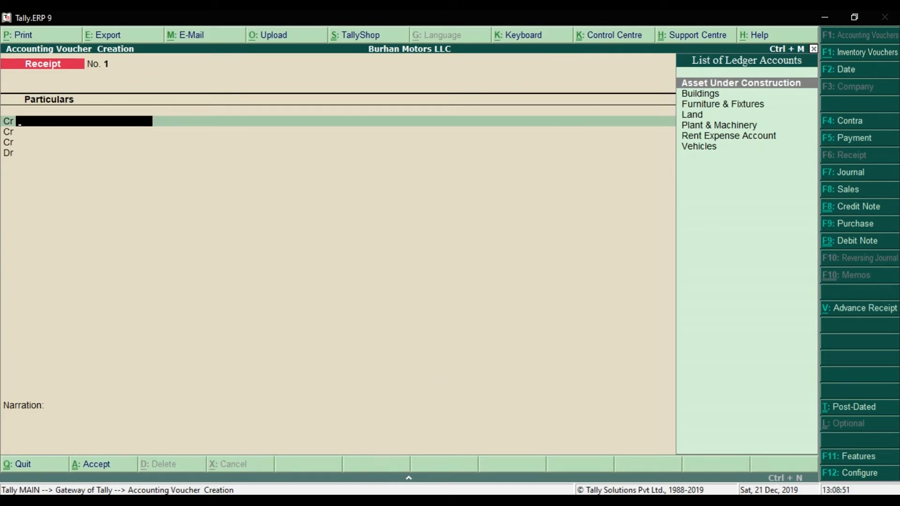
Consult the Word examples and, back in Tally.ERP 9, view the Journal, Sales and Credit Note vouchers before reopening the Receipt voucher
key(alt+Tab)
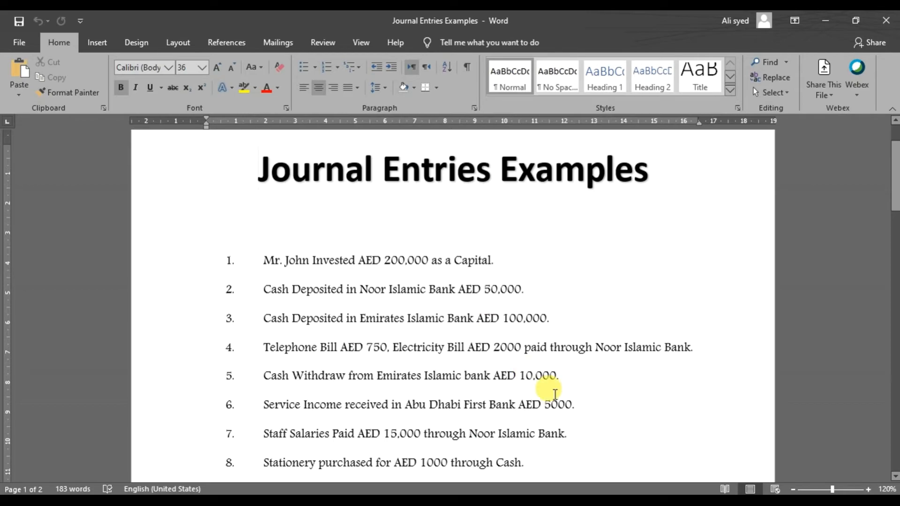
key(alt+Tab)
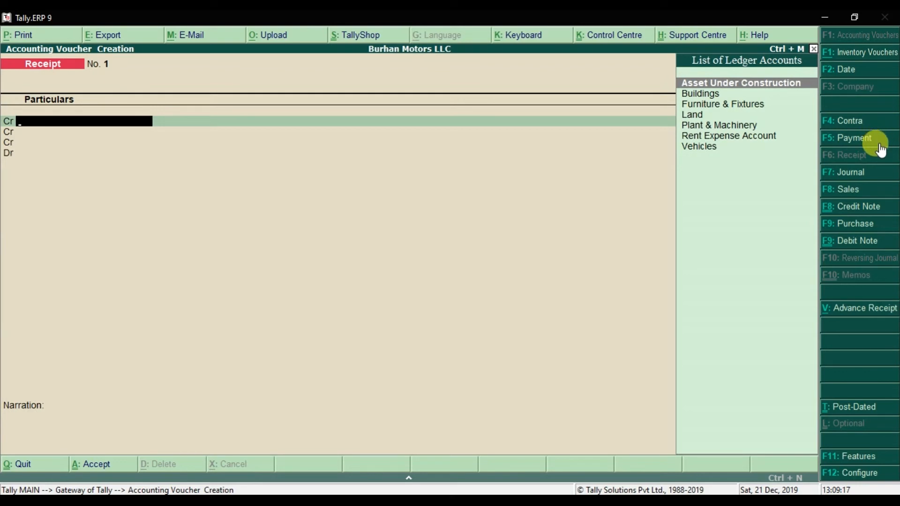
click(871, 181)
click(870, 189)
click(871, 209)
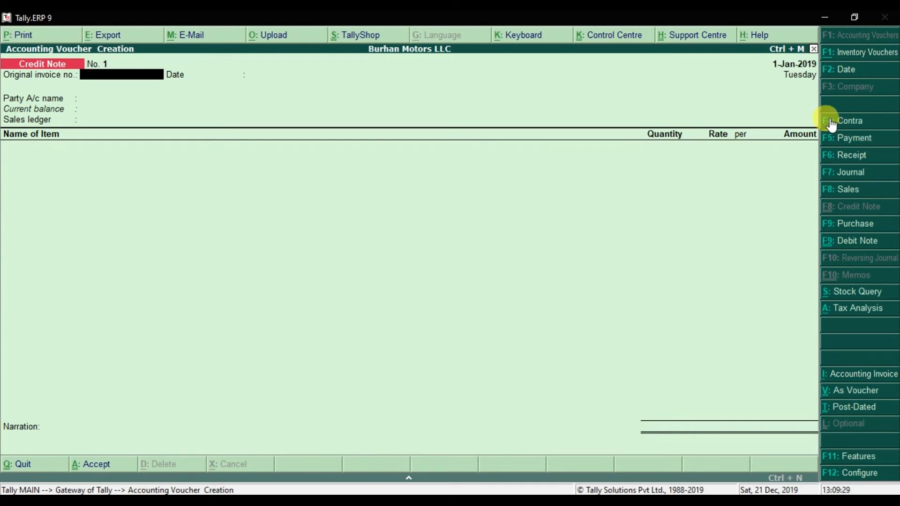
click(867, 158)
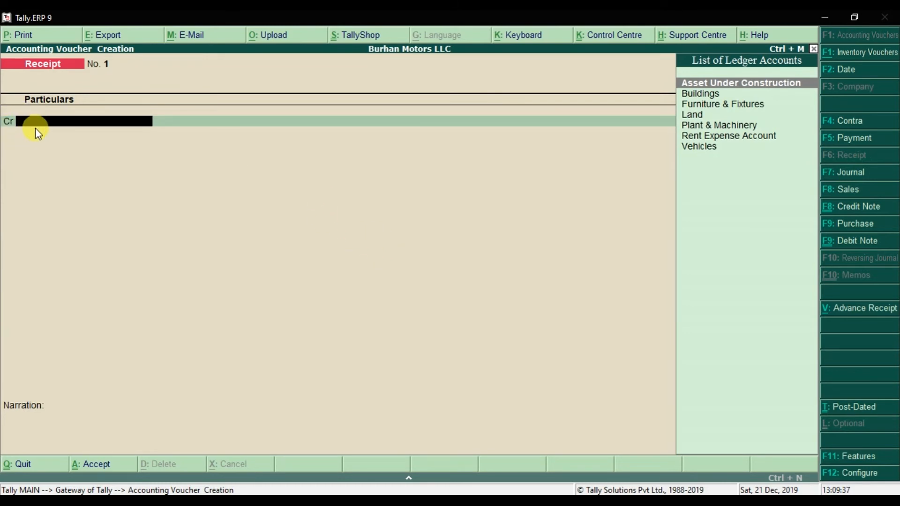
text(C)
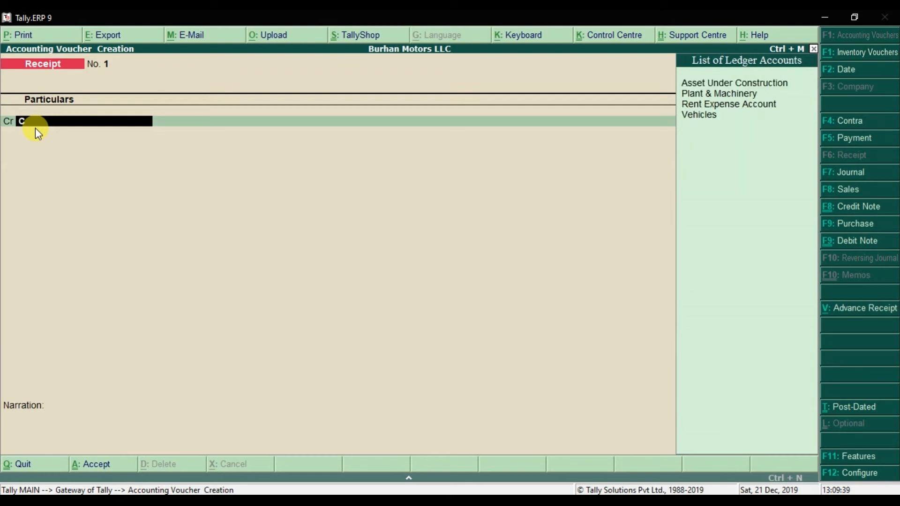
text(a)
key(BackSpace)
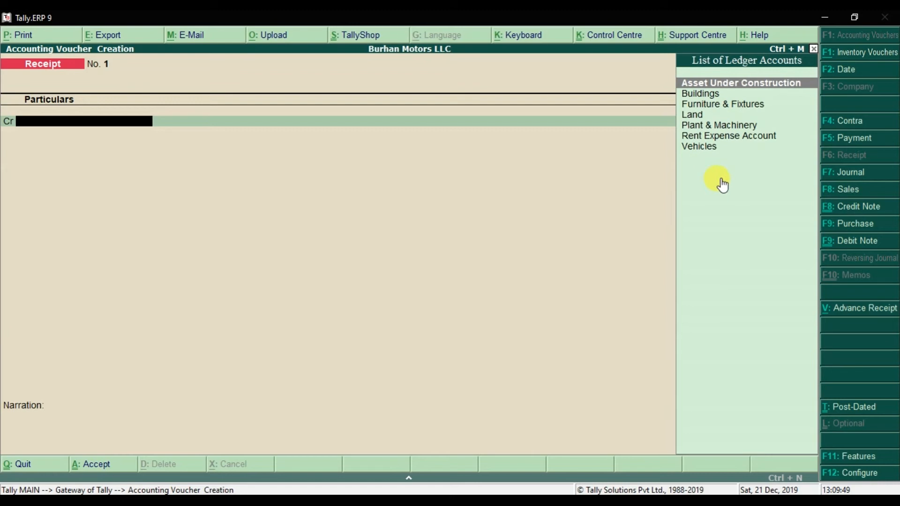
Leave the Receipt voucher to show the Ledgers options under Accounts Info, and return to the Receipt voucher
key(Escape)
key(Escape)
key(n)
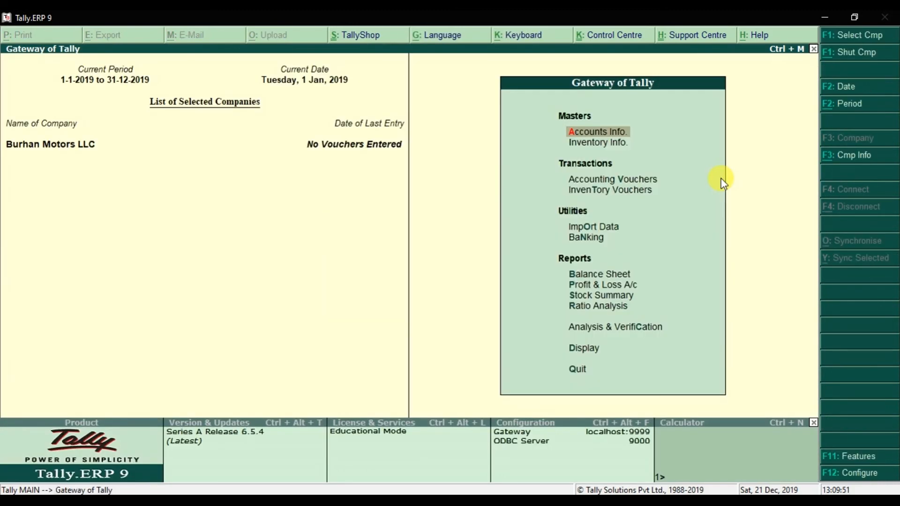
key(Return)
key(Down)
key(Return)
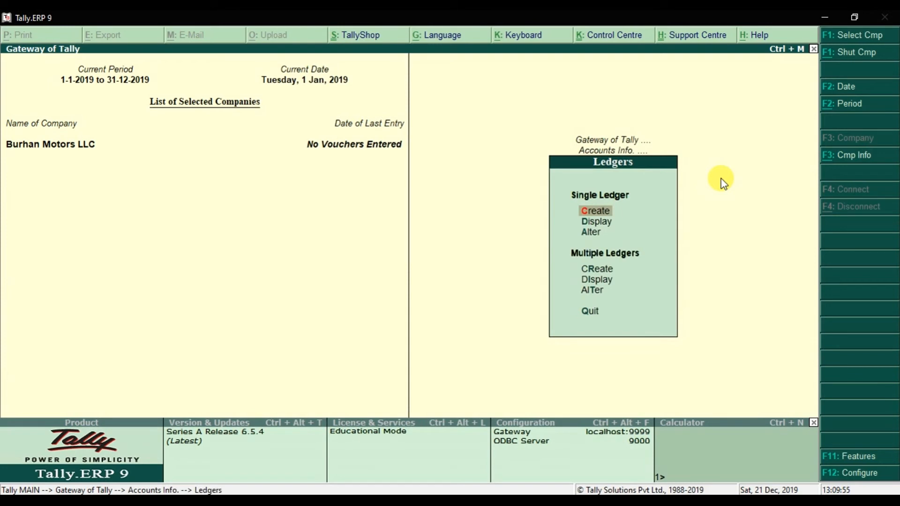
key(Escape)
key(Escape)
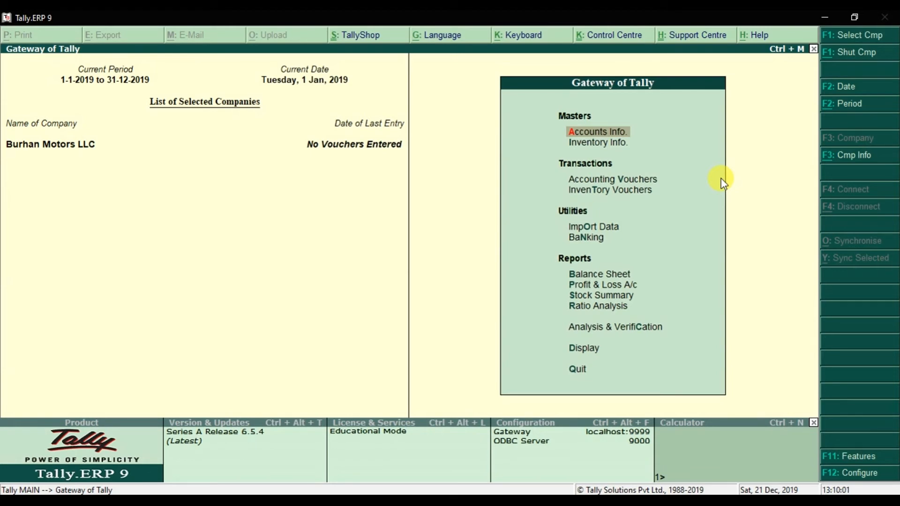
key(Down)
key(Down)
key(Return)
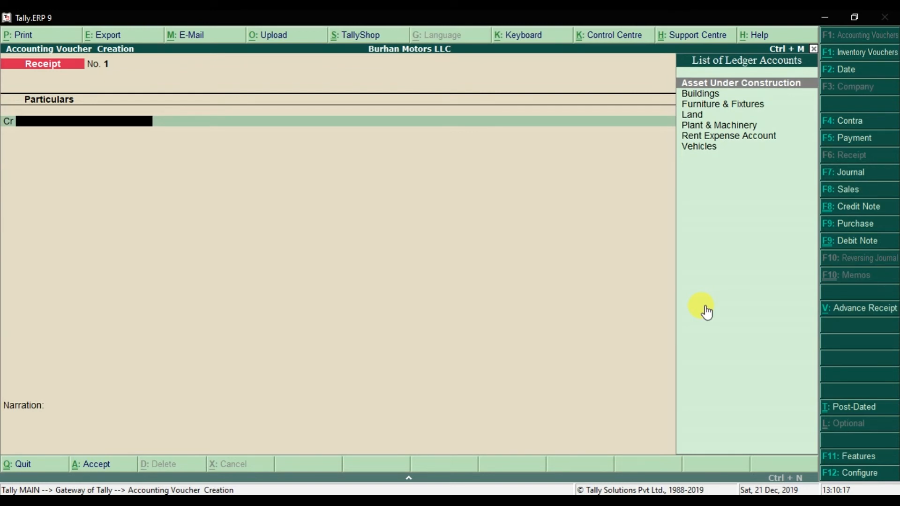
Create a ledger named Capital Account under the Capital Account group from within the Receipt voucher's credit line
key(alt+c)
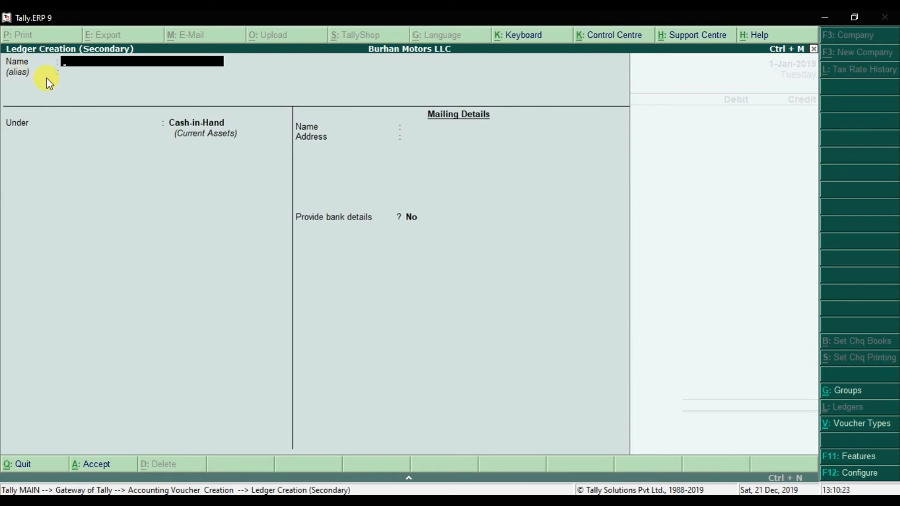
text(pital Account)
key(Return)
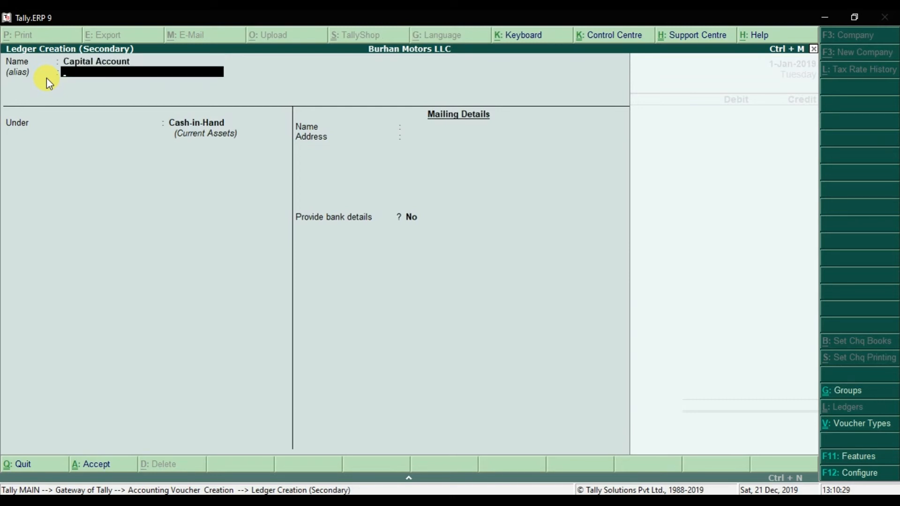
key(Return)
text(Ca)
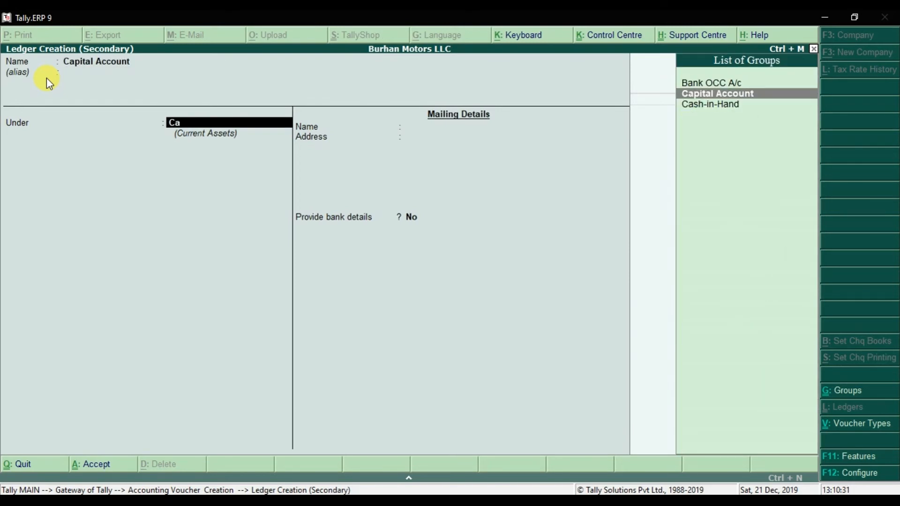
key(Return)
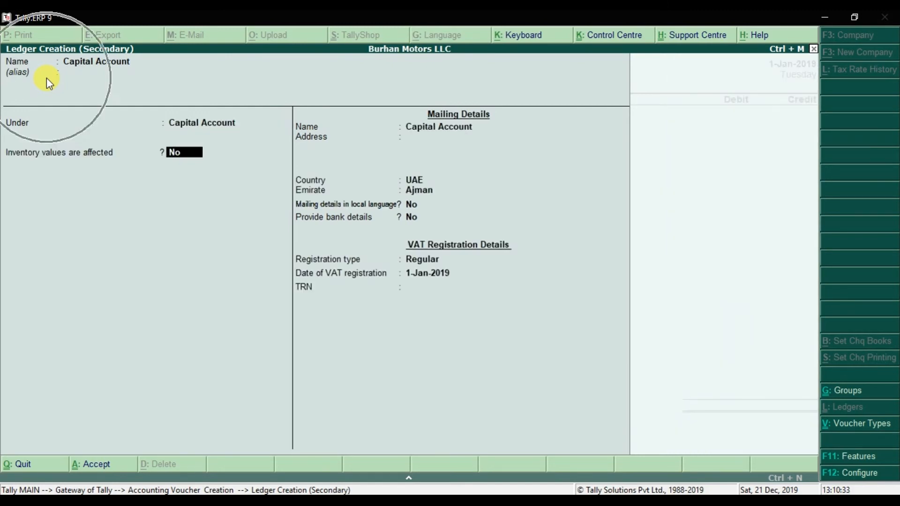
key(Return)
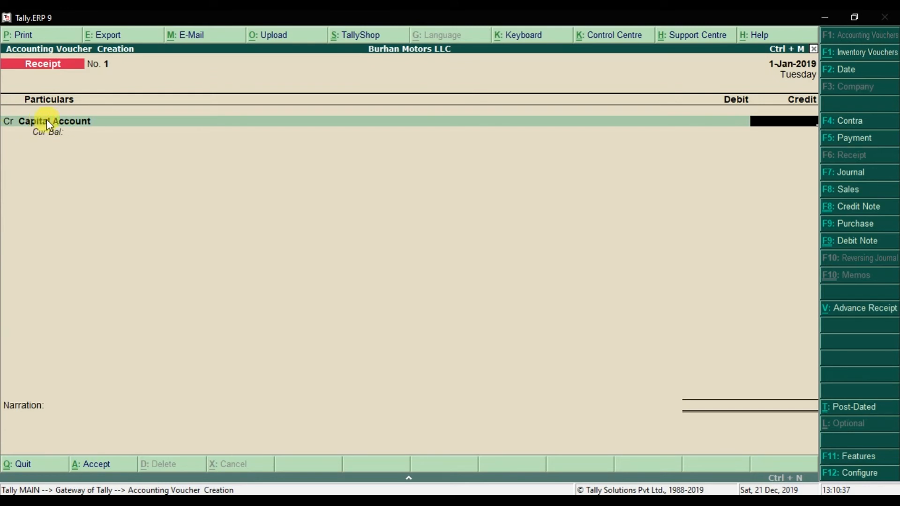
Credit Capital Account with 200,000 and debit Cash in Hand with the same amount in the Receipt voucher
text(200000)
key(Return)
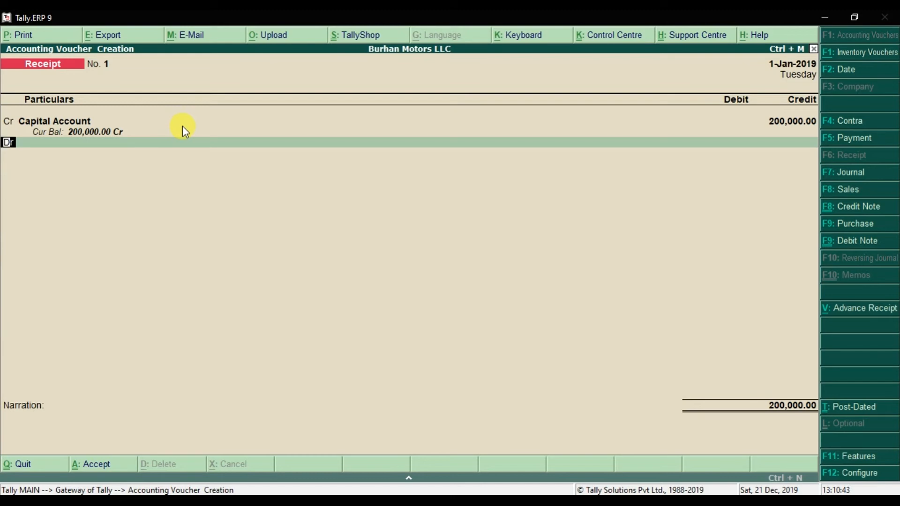
key(Return)
text(Cash)
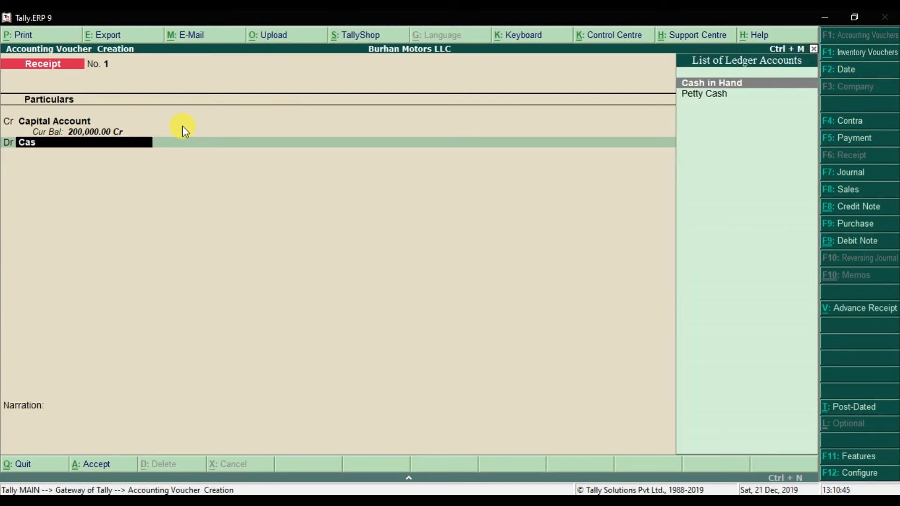
key(Return)
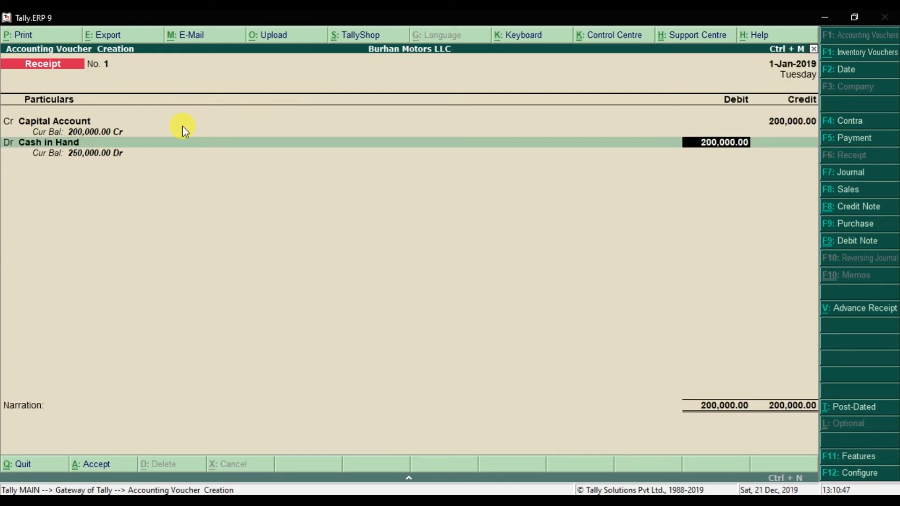
key(Return)
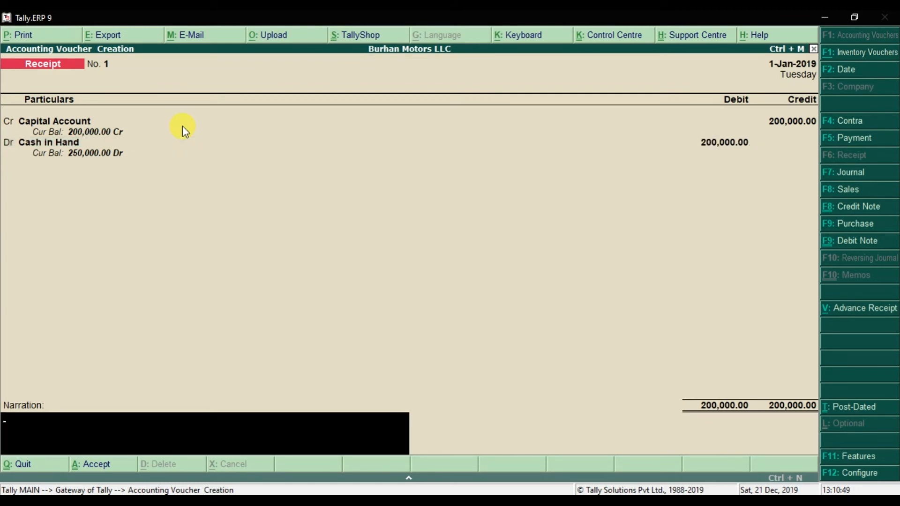
text(aptial amount by Mr jO)
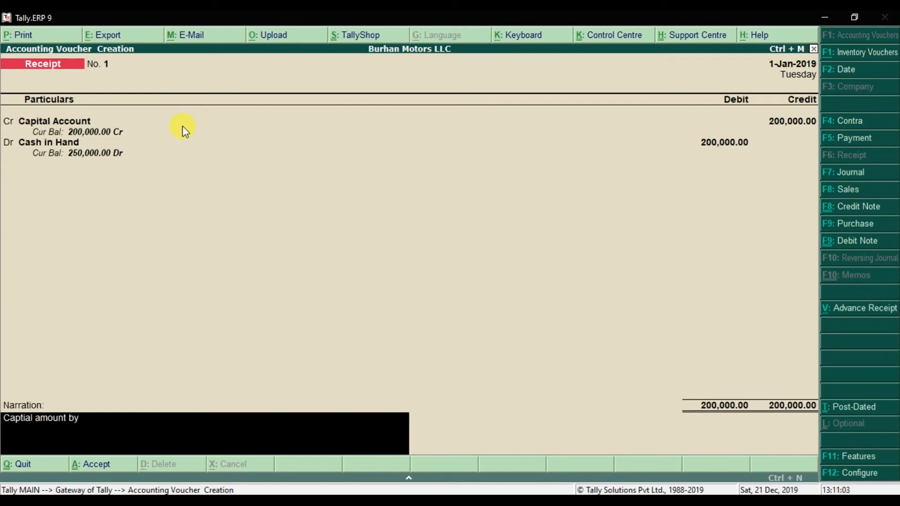
key(BackSpace)
key(BackSpace)
key(BackSpace)
key(BackSpace)
key(BackSpace)
key(BackSpace)
key(BackSpace)
key(BackSpace)
key(BackSpace)
key(BackSpace)
key(BackSpace)
key(BackSpace)
key(BackSpace)
key(BackSpace)
key(BackSpace)
key(BackSpace)
key(BackSpace)
key(BackSpace)
key(BackSpace)
key(BackSpace)
key(BackSpace)
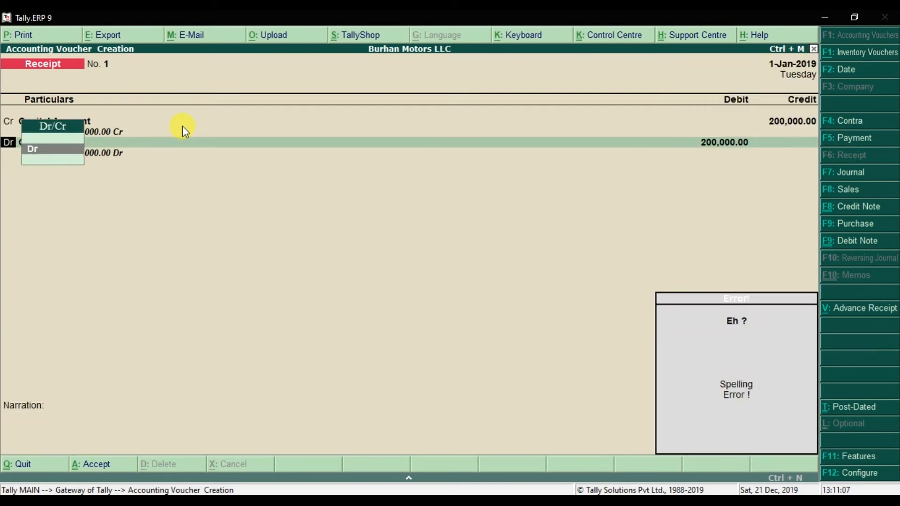
key(Return)
key(Return)
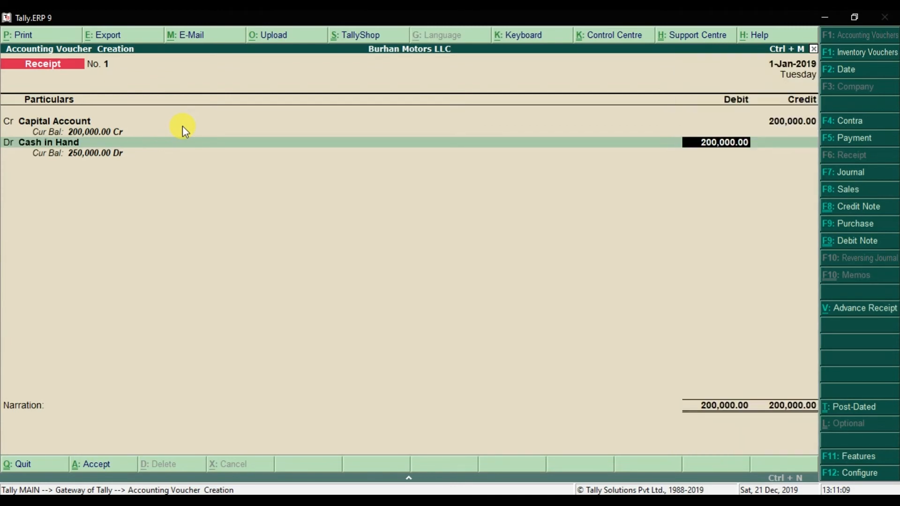
Enter a narration naming the investor's capital contribution and save the Receipt voucher
key(Return)
text(Mr Jh)
key(BackSpace)
text(ohns Capital)
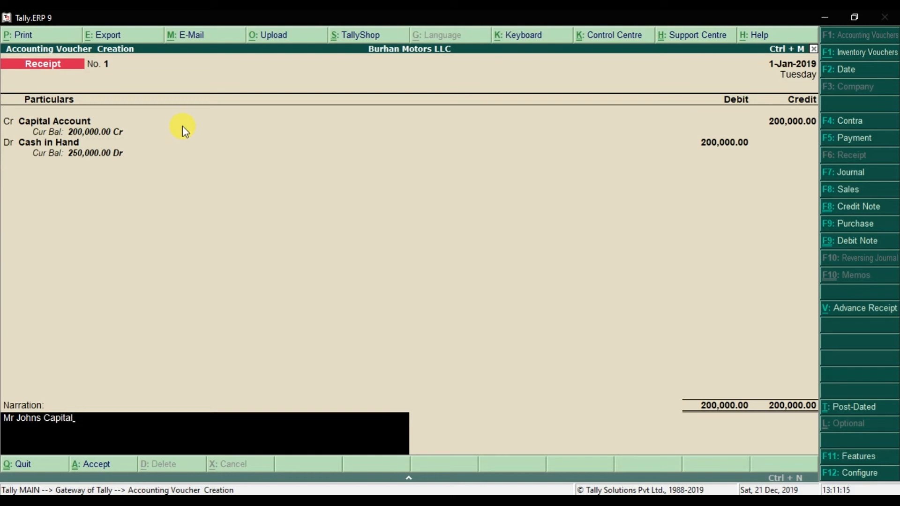
key(Return)
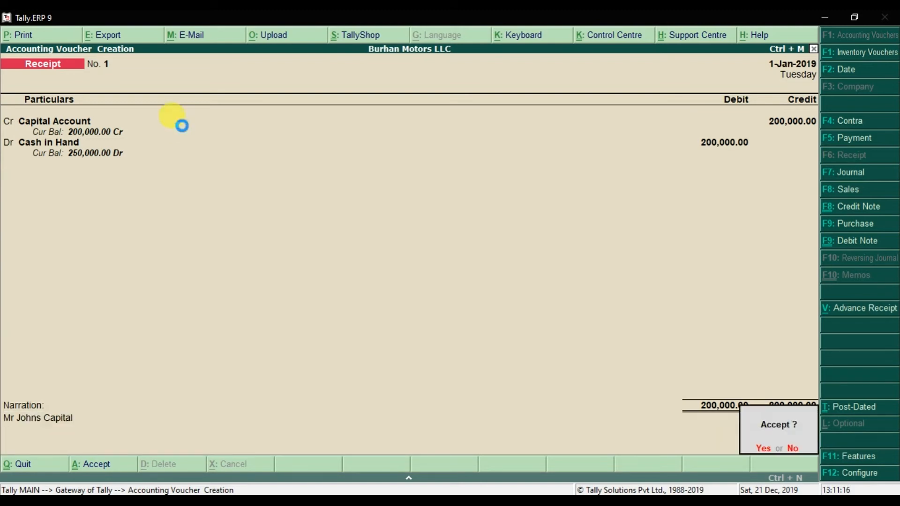
key(Return)
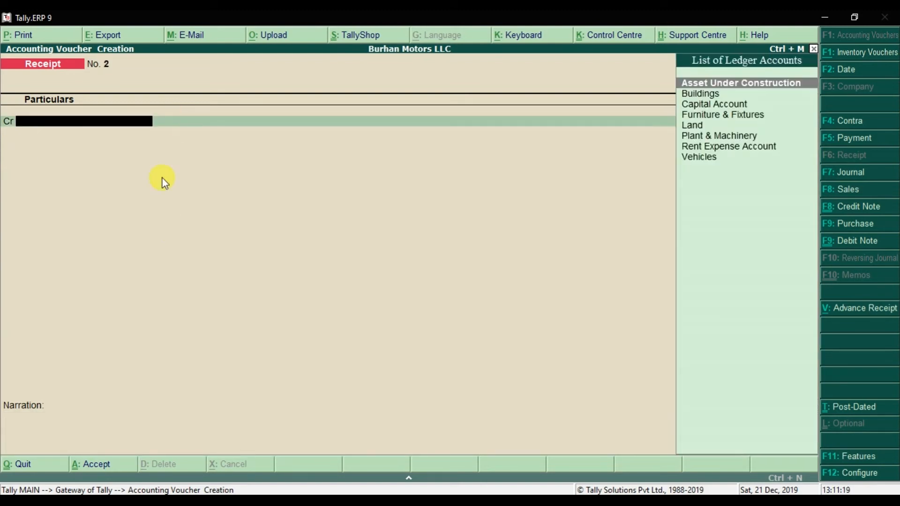
Consult the "Journal Entries Examples" document in Word and open a Contra voucher in Tally.ERP 9
key(alt+Tab)
key(alt+Tab)
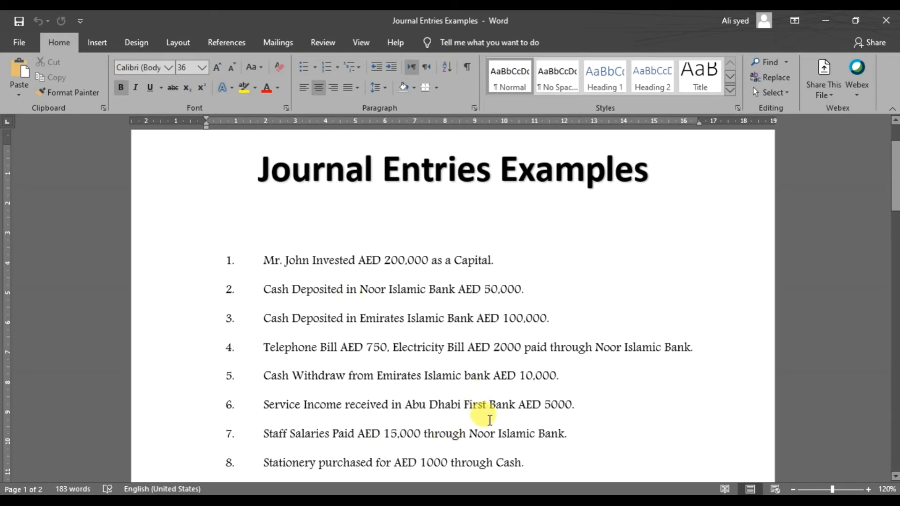
key(alt+Tab)
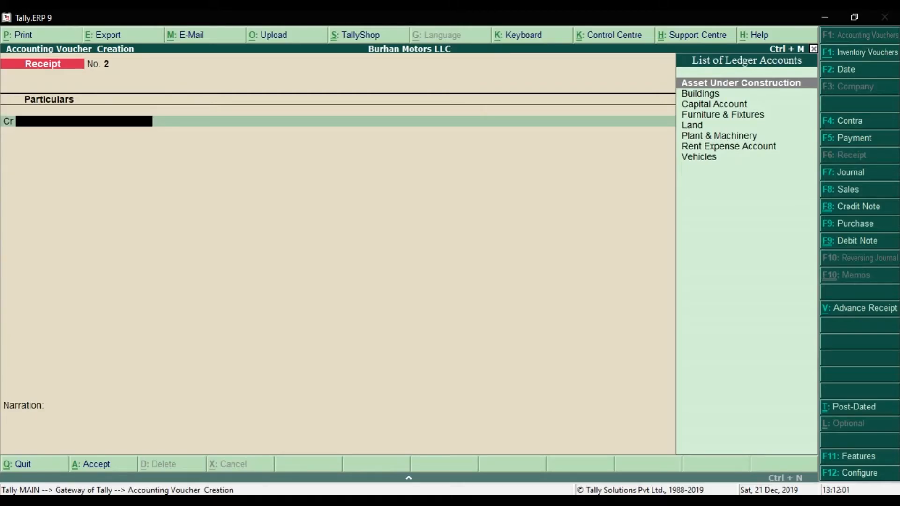
click(840, 122)
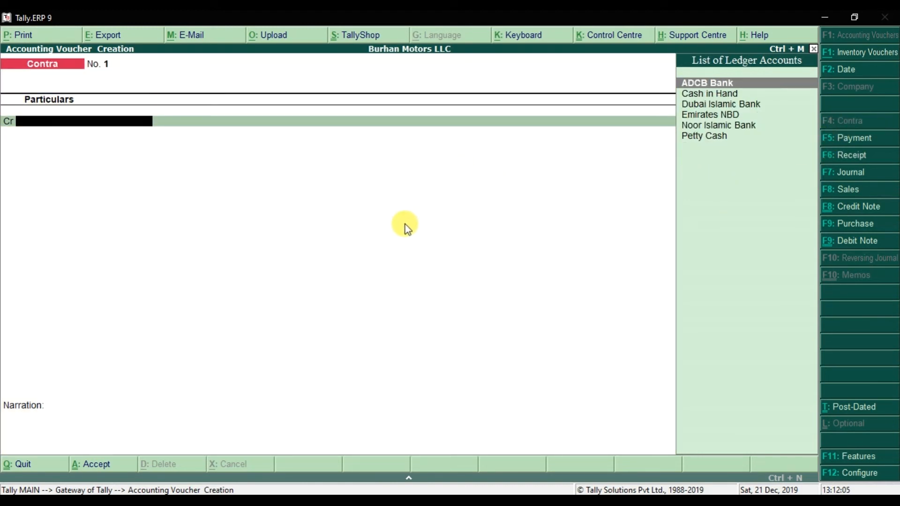
Credit Cash in Hand and debit Noor Islamic Bank with 50,000, accepting the bank allocation as Cash
text(Cash)
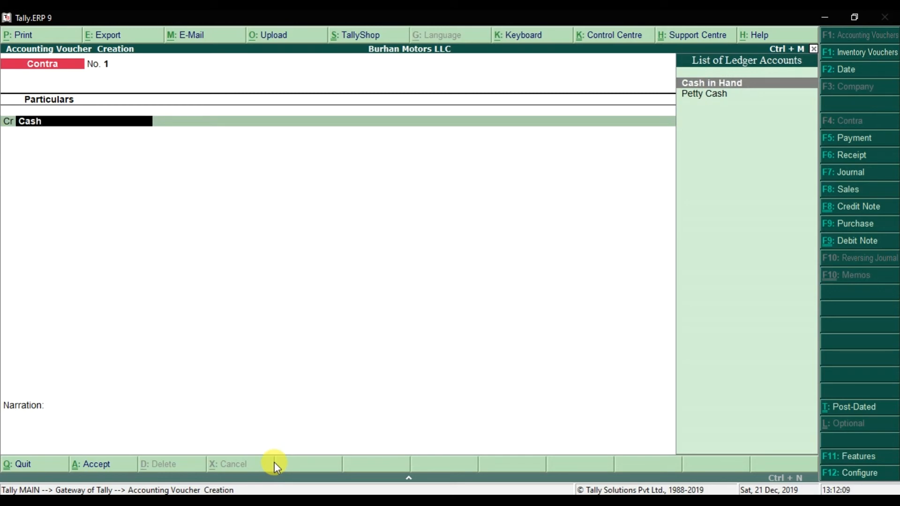
key(Return)
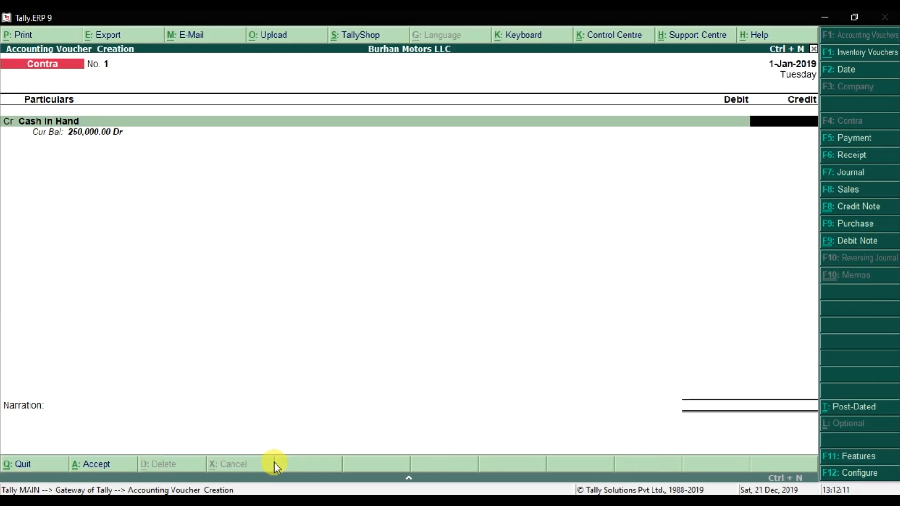
text(50000)
key(Return)
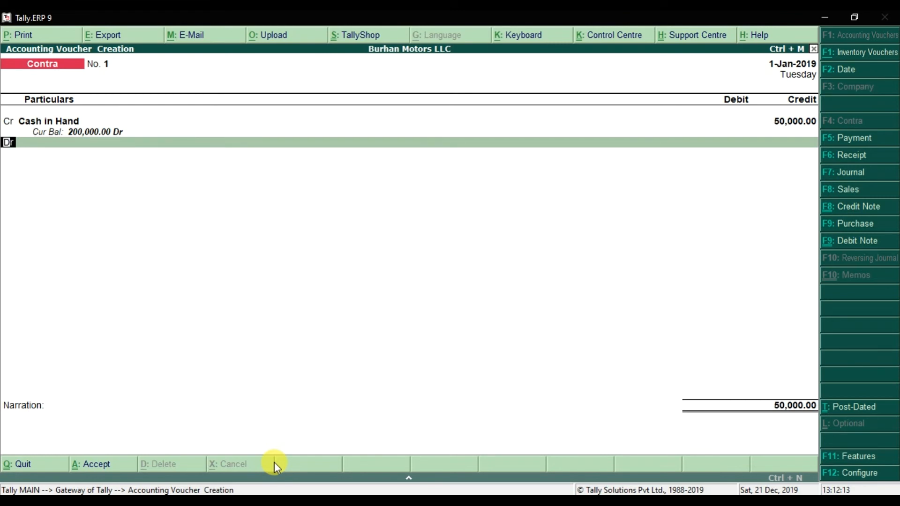
text(No)
key(Return)
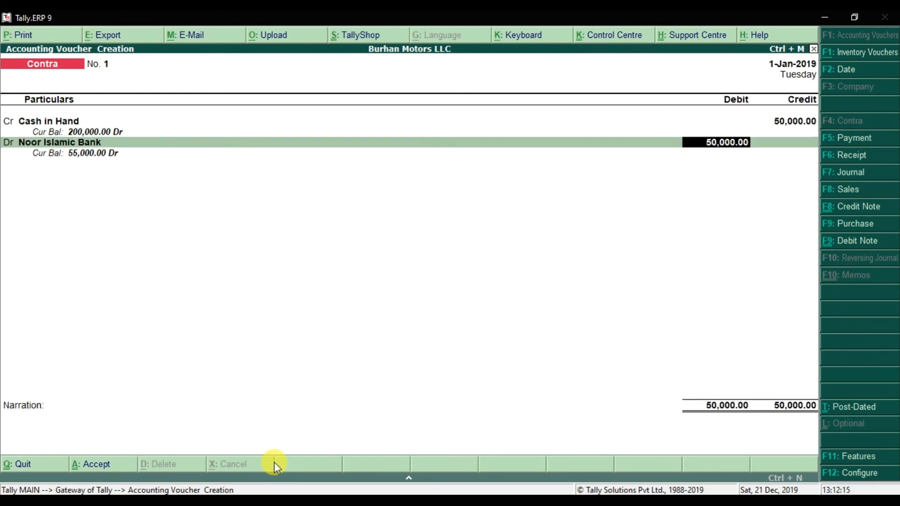
key(Return)
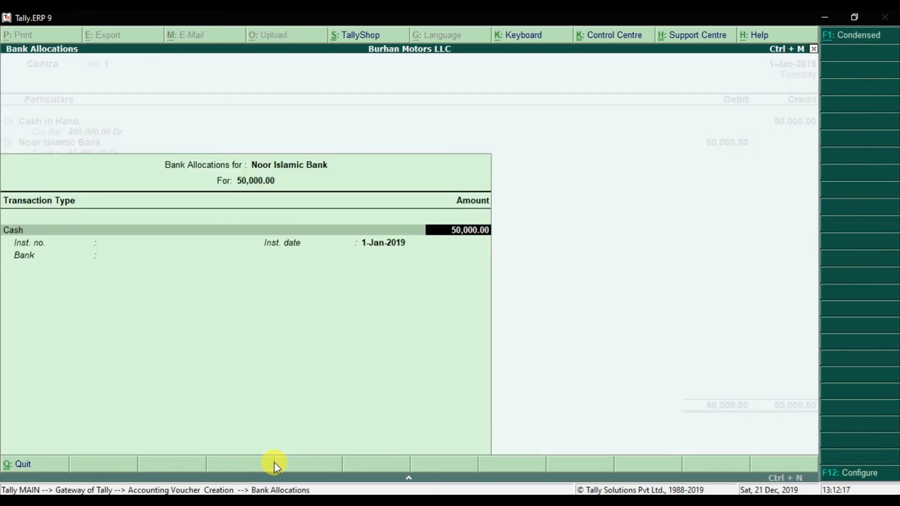
key(Return)
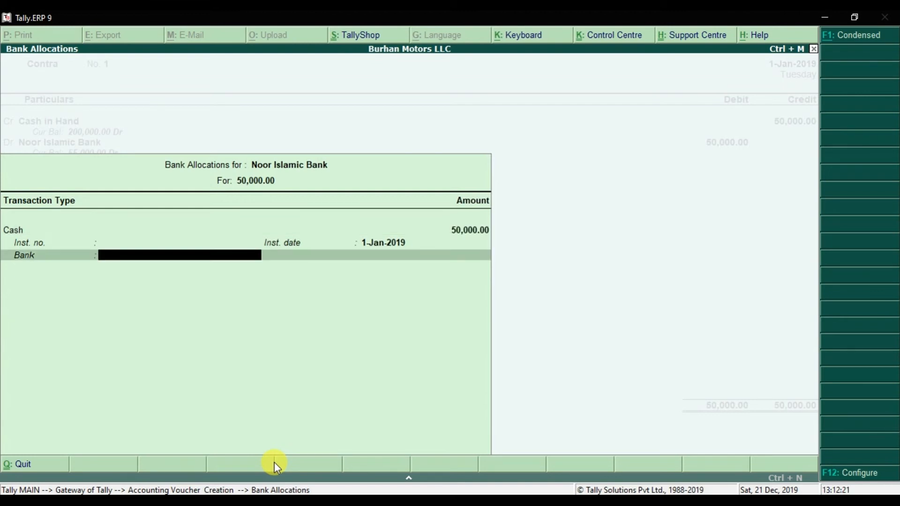
key(Return)
Enter the narration "Cash deposited in Noor Islamic Bank" and save the Contra voucher
text(C)
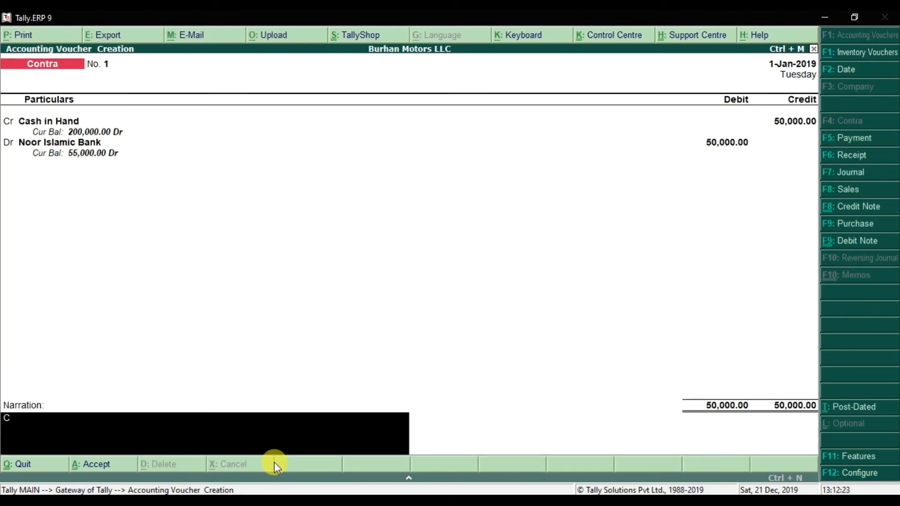
text(ash deposited in No)
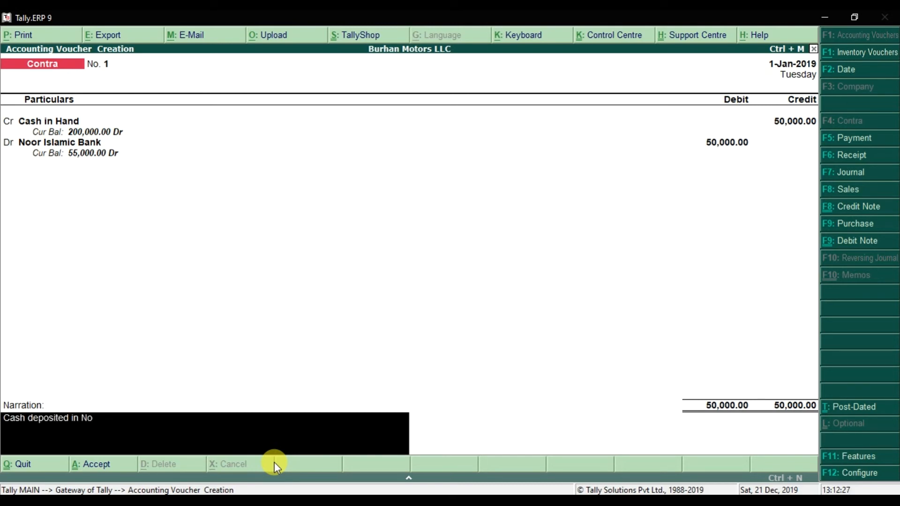
text(or Islamic Bank)
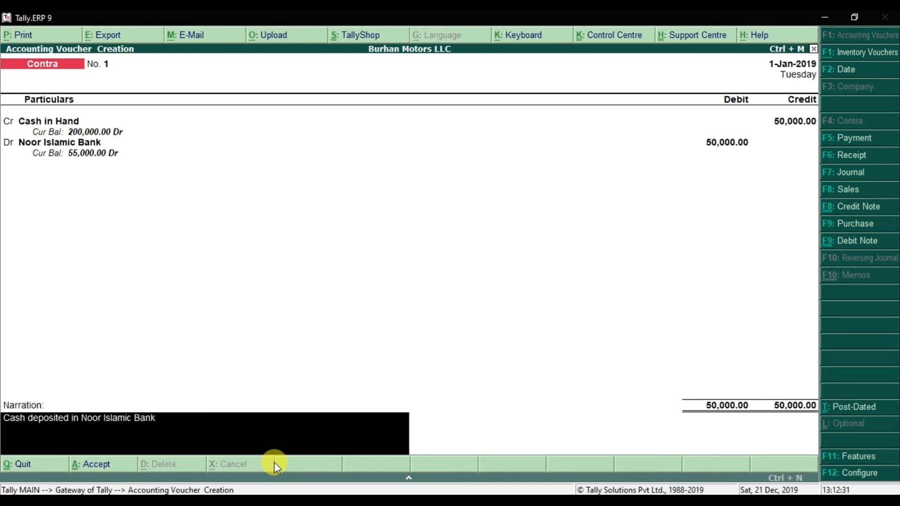
key(Return)
key(Return)
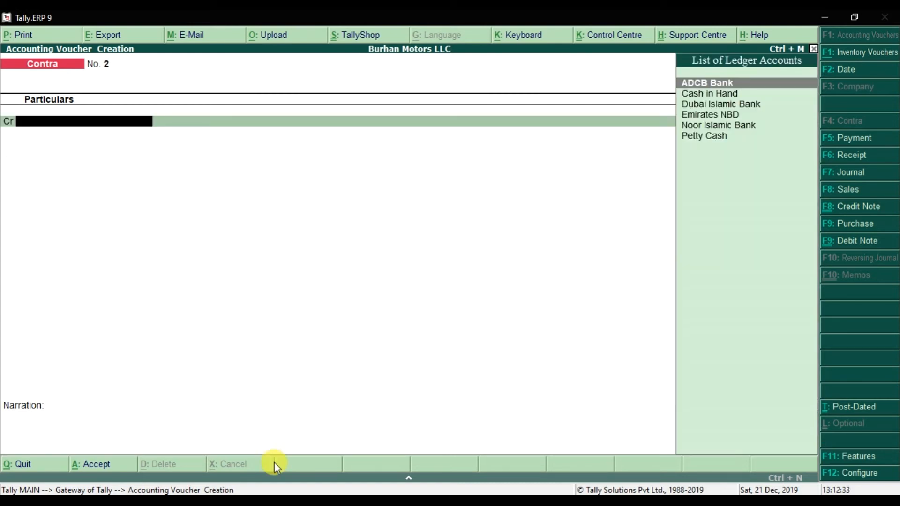
Examine the third example, the cash deposit in Emirates Islamic Bank, in Word and return to Tally.ERP 9
key(alt+Tab)
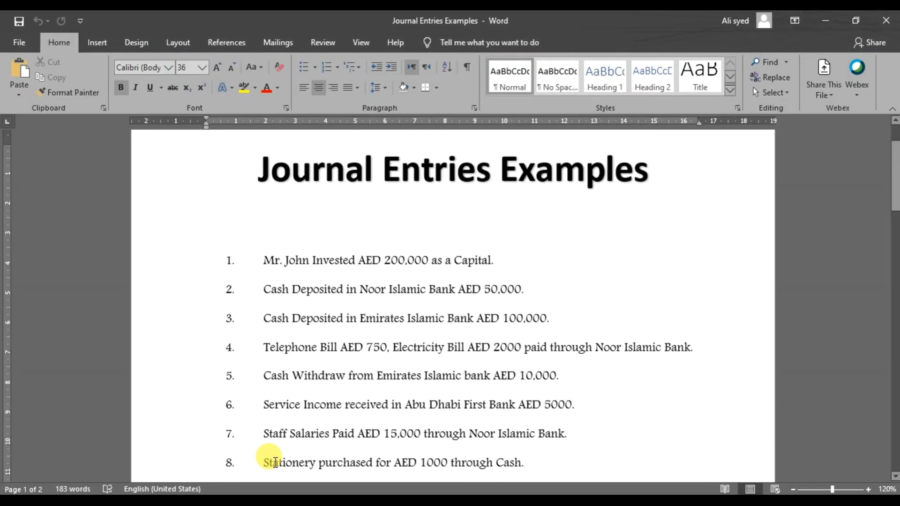
drag(291, 317, 415, 329)
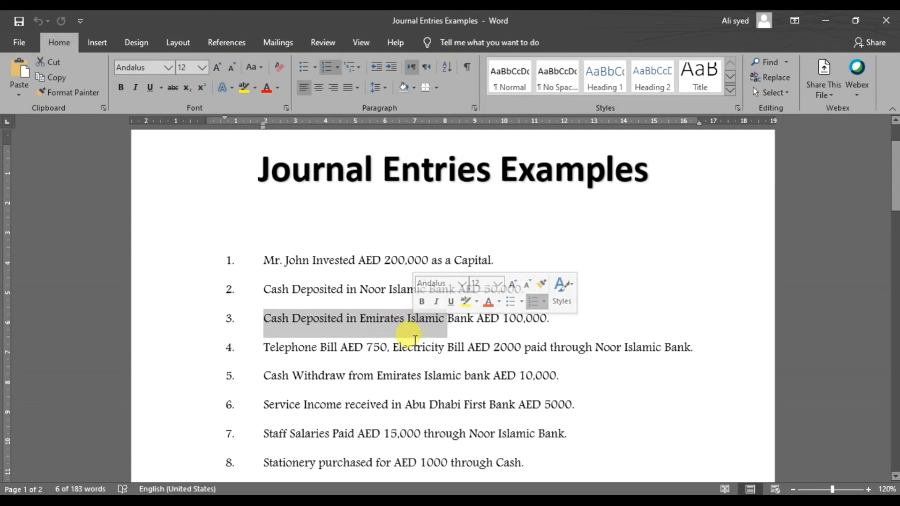
click(443, 328)
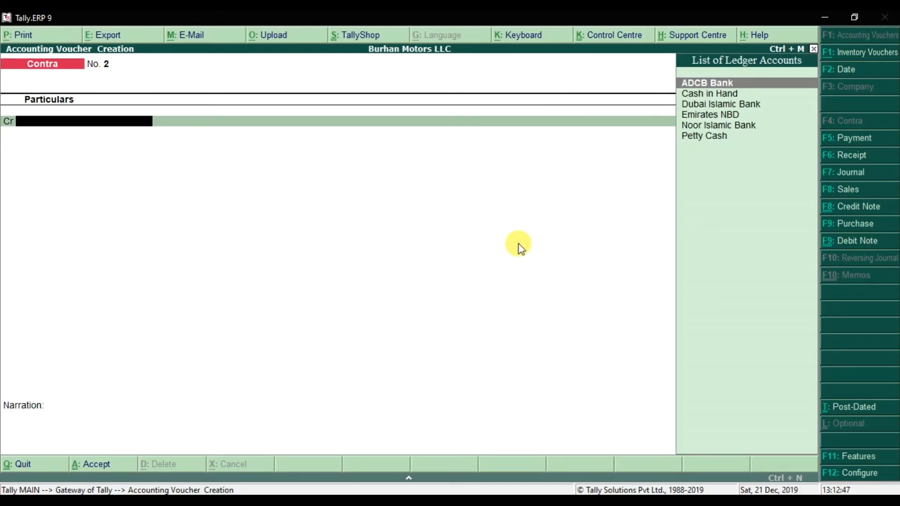
Credit Cash in Hand with 100,000 in the new Contra voucher
text(Cash)
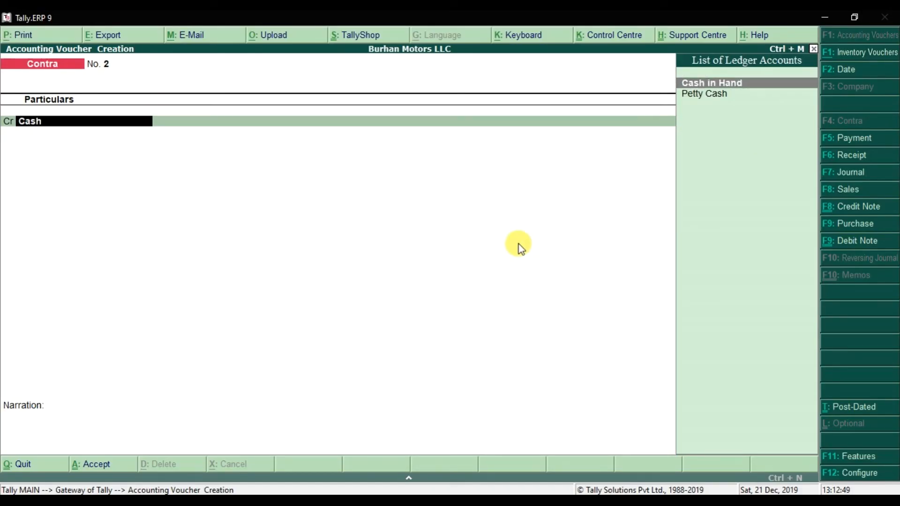
key(Return)
text(100000)
key(Return)
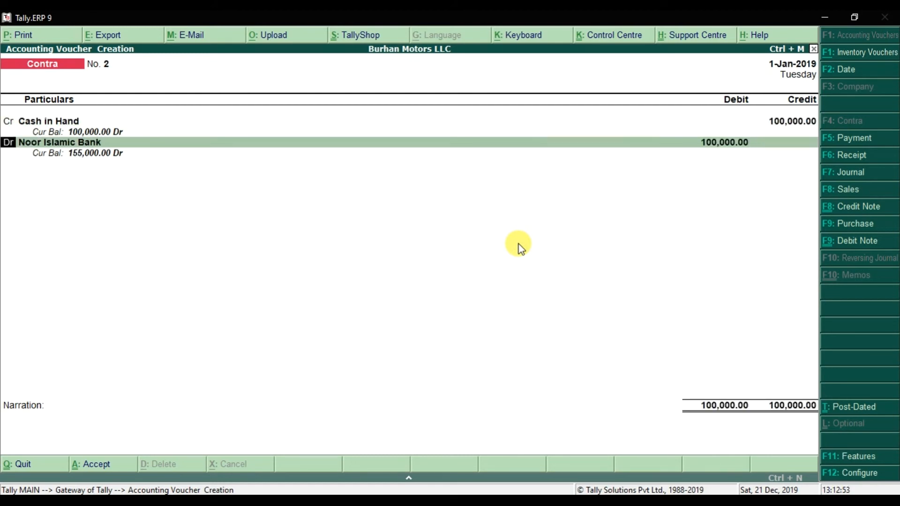
Create the ledger "Emirates Islamic Bank" under Bank Accounts for the voucher's debit line, replacing Noor Islamic Bank
key(Return)
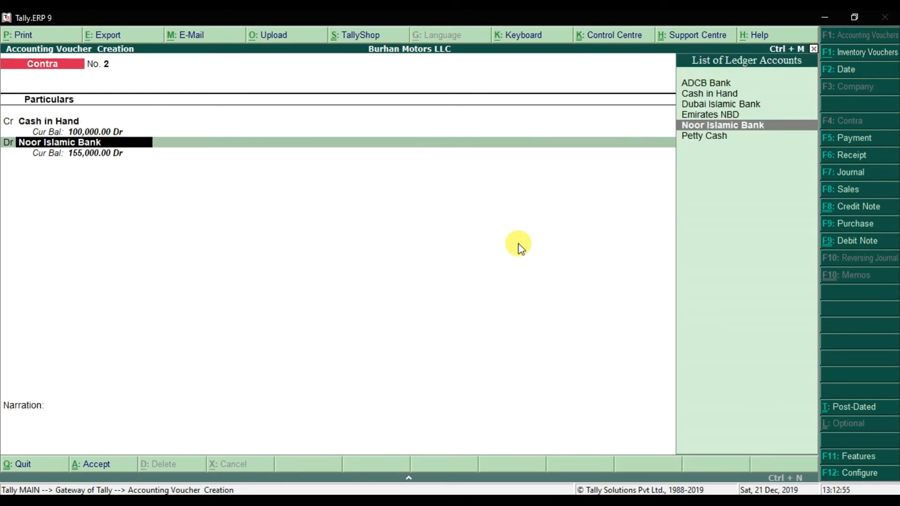
key(alt+Tab)
key(alt+Tab)
text(Em)
key(BackSpace)
key(BackSpace)
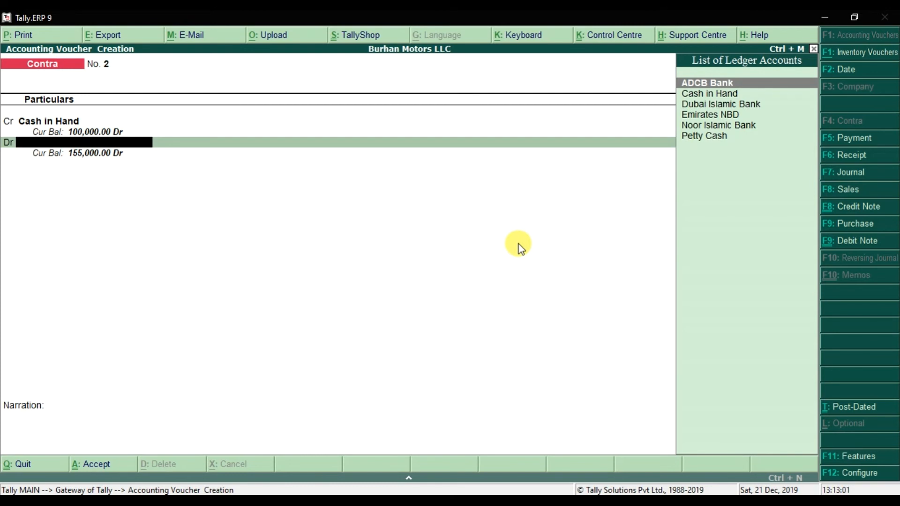
key(alt+c)
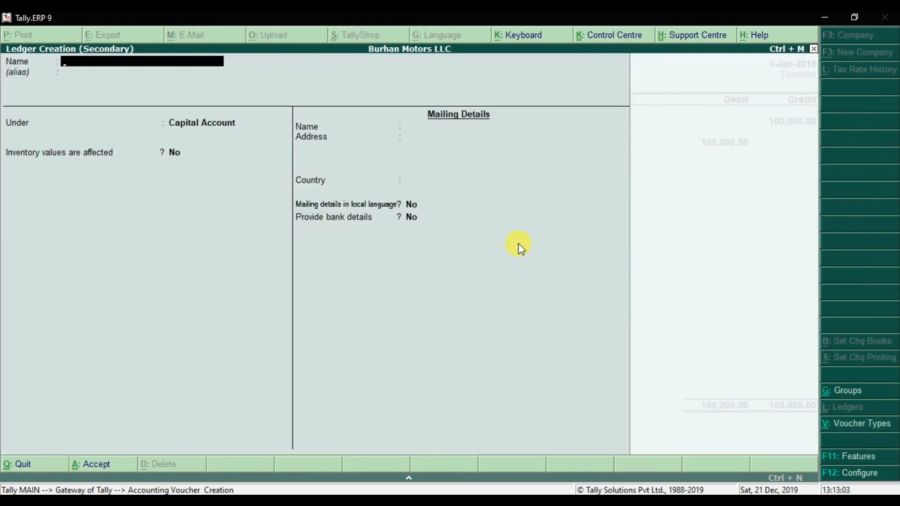
text(Emirates)
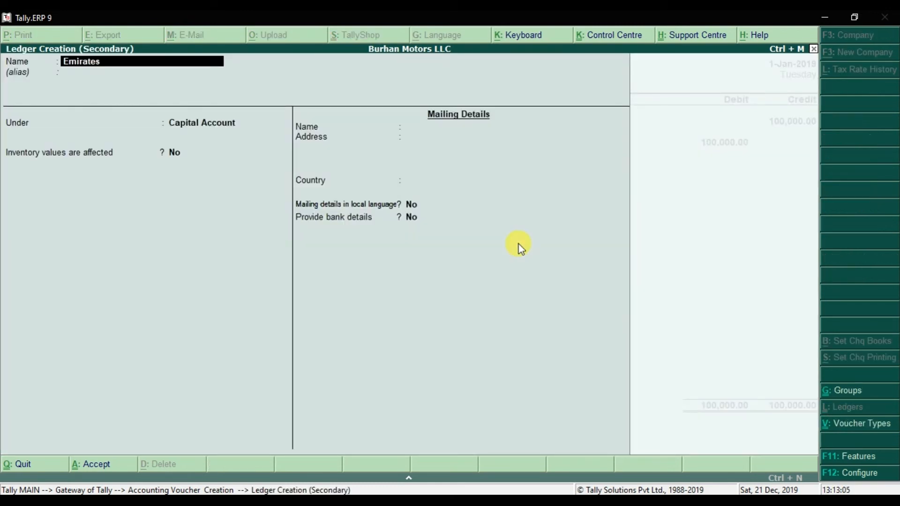
text( Islamic Banks)
key(Return)
key(Return)
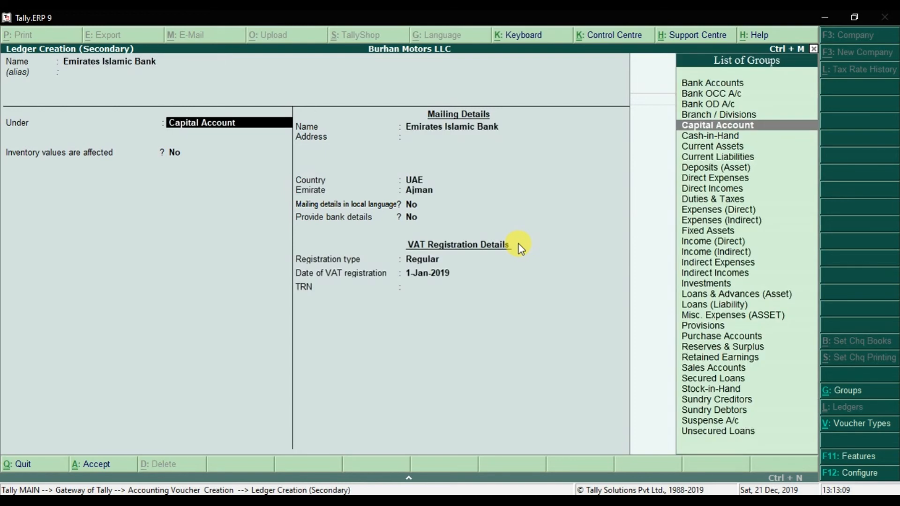
text(Bank)
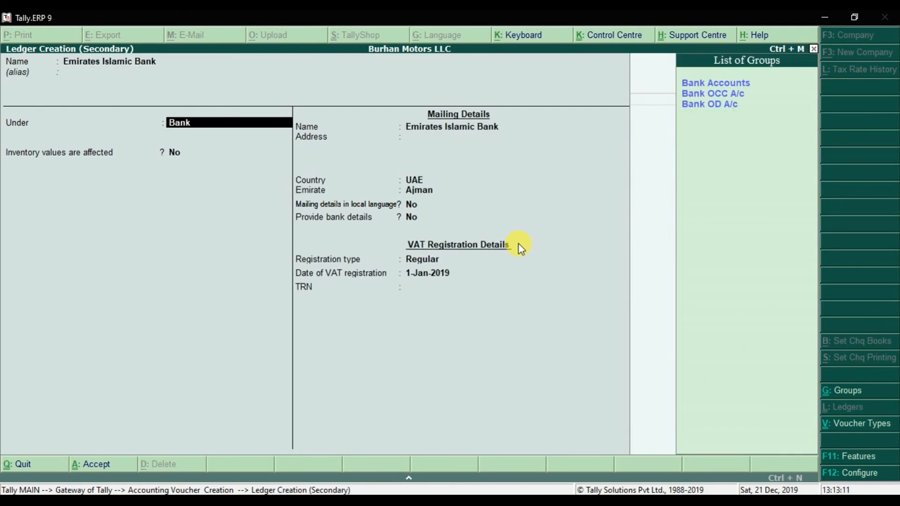
key(Return)
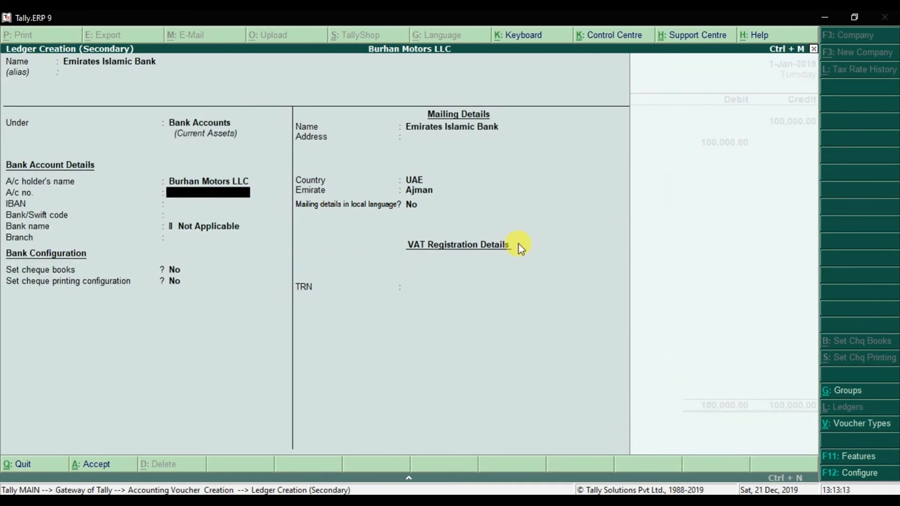
key(ctrl+a)
Debit Emirates Islamic Bank with 100,000 and accept the bank allocation as Cash
key(Return)
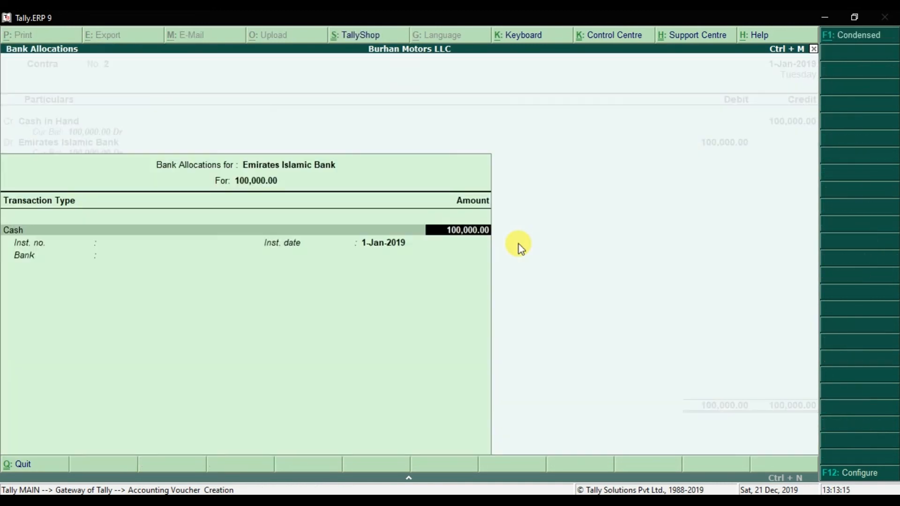
key(Return)
key(Return)
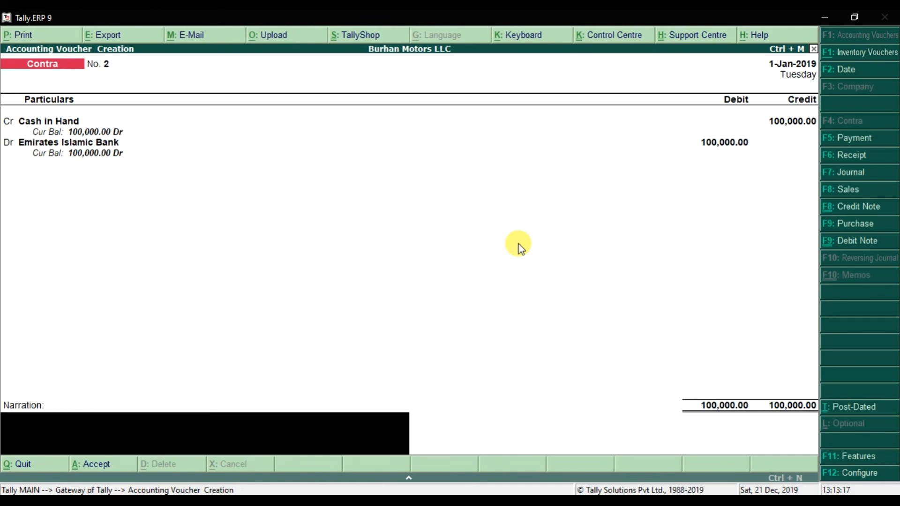
Enter the narration "Cash deposited in Emirates islamic bank" and save the Contra voucher
text(Cash deposited in Emirates islamic ab)
key(BackSpace)
key(BackSpace)
key(BackSpace)
text(bank)
key(Return)
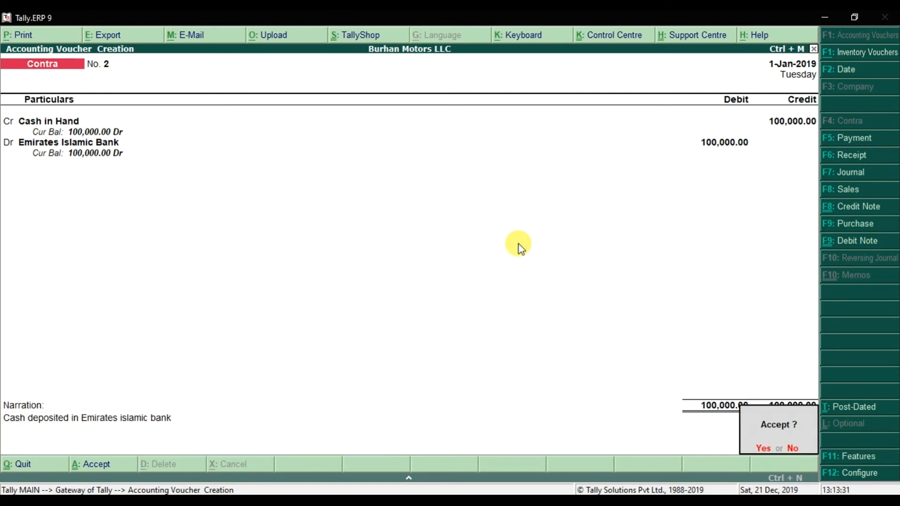
key(Return)
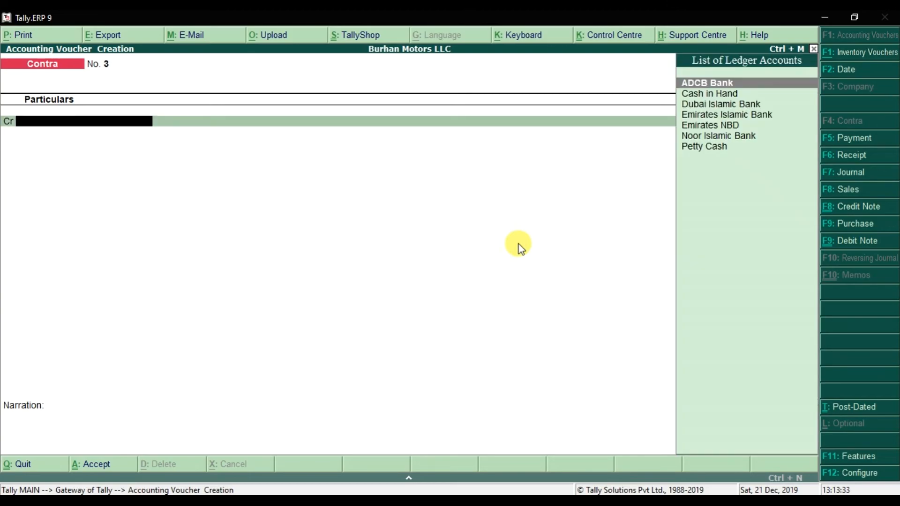
Consult the fourth example, the telephone and electricity bills, in Word and open a Payment voucher in Tally.ERP 9
key(alt+Tab)
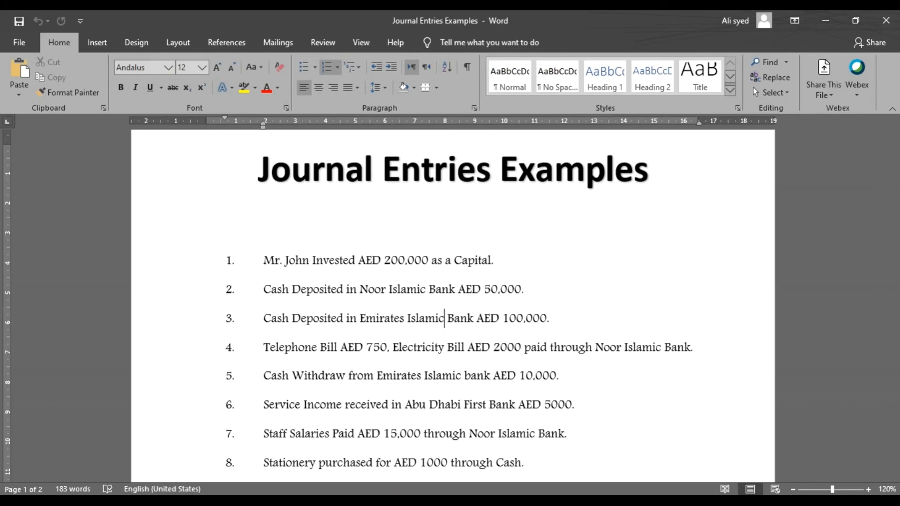
key(alt+Tab)
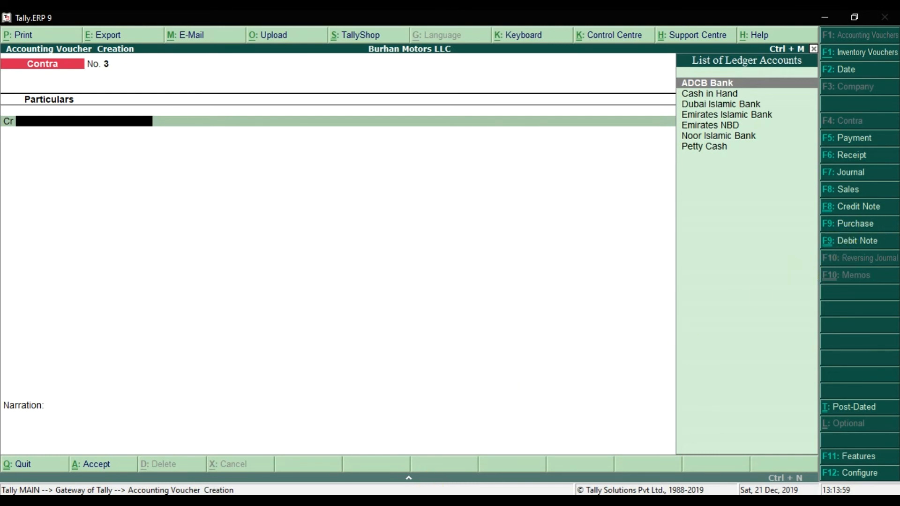
key(alt+Tab)
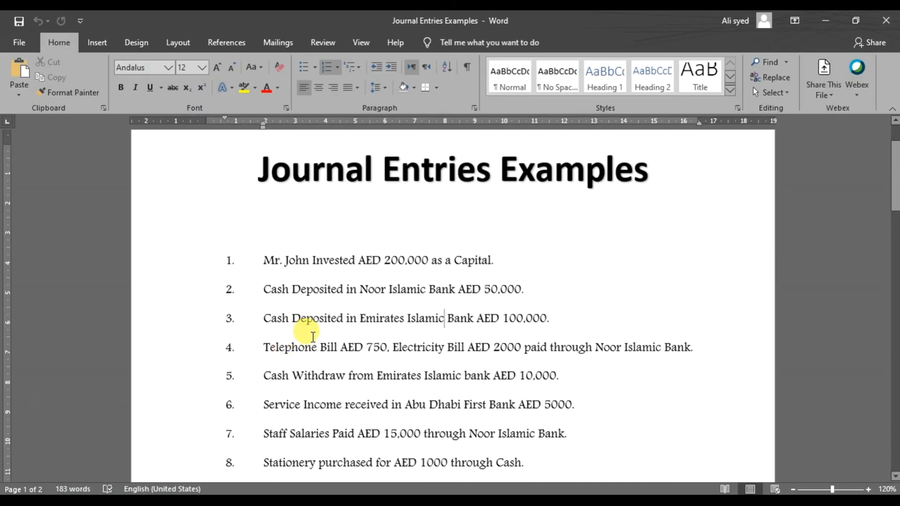
drag(279, 349, 573, 351)
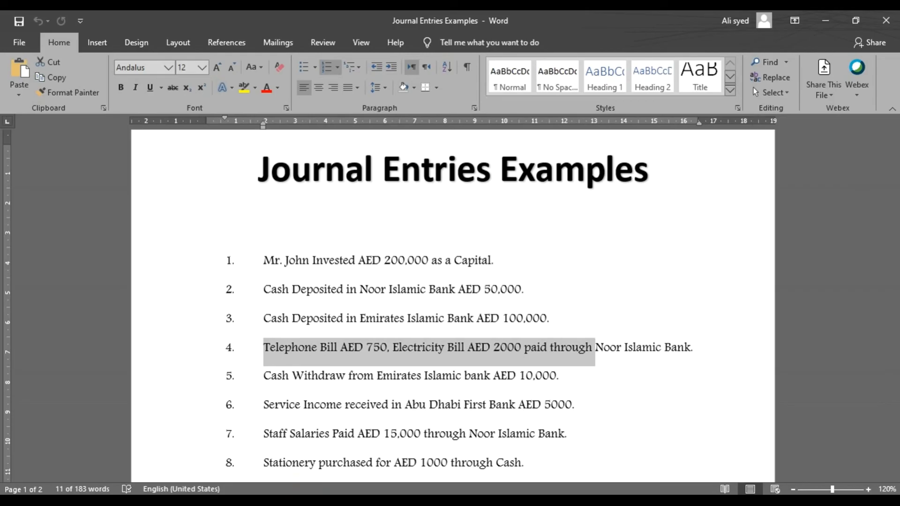
key(alt+Tab)
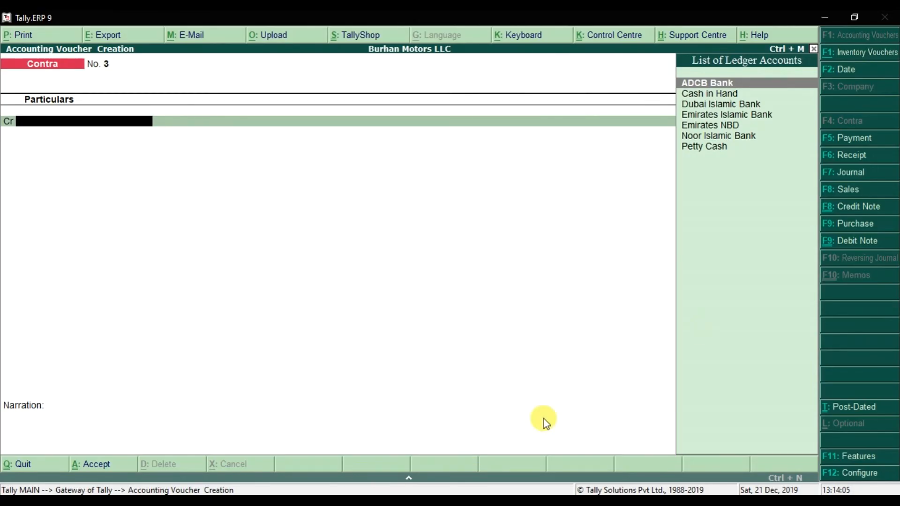
click(845, 140)
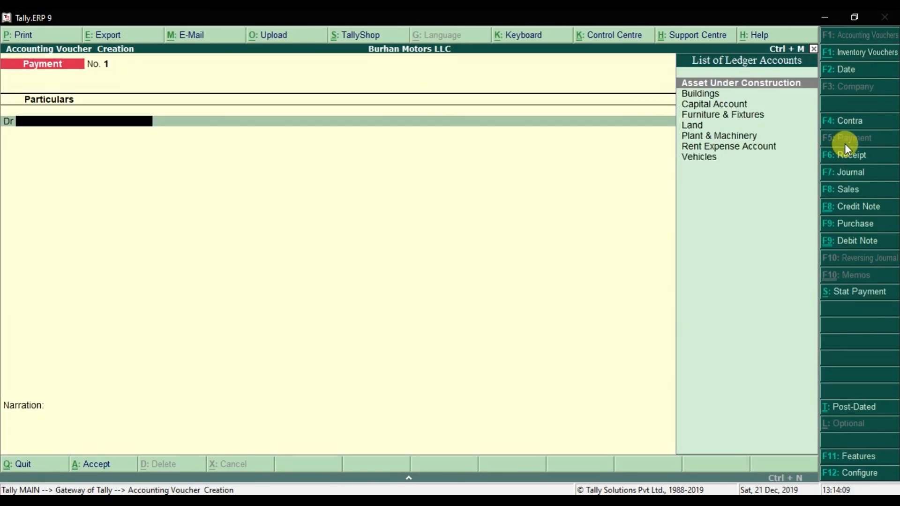
key(alt+Tab)
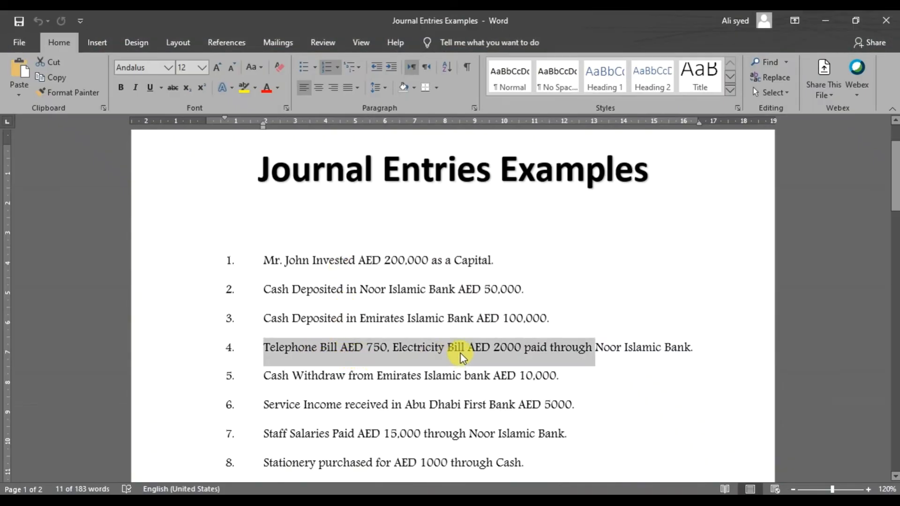
key(alt+Tab)
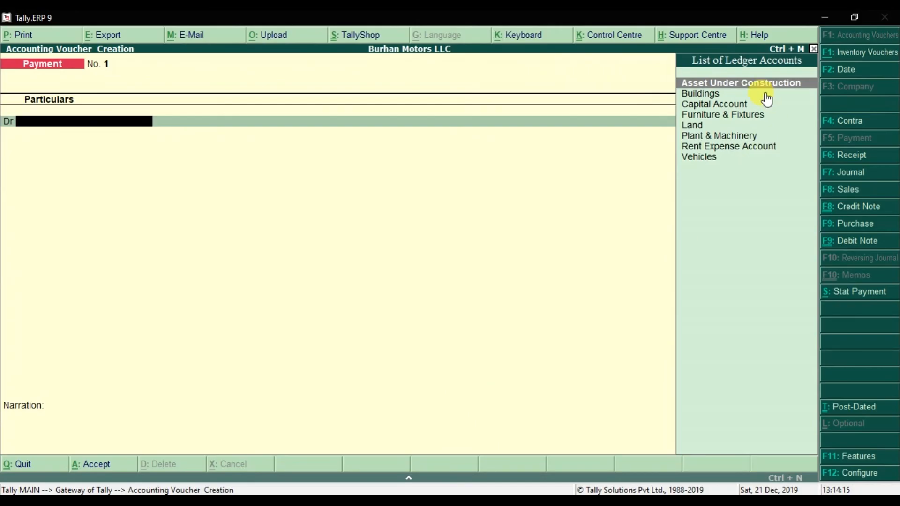
Create the ledger "Telephone Expense Account" under Indirect Expenses for the Payment voucher's first debit line
text(Te)
key(BackSpace)
key(BackSpace)
key(alt+c)
text(Tele)
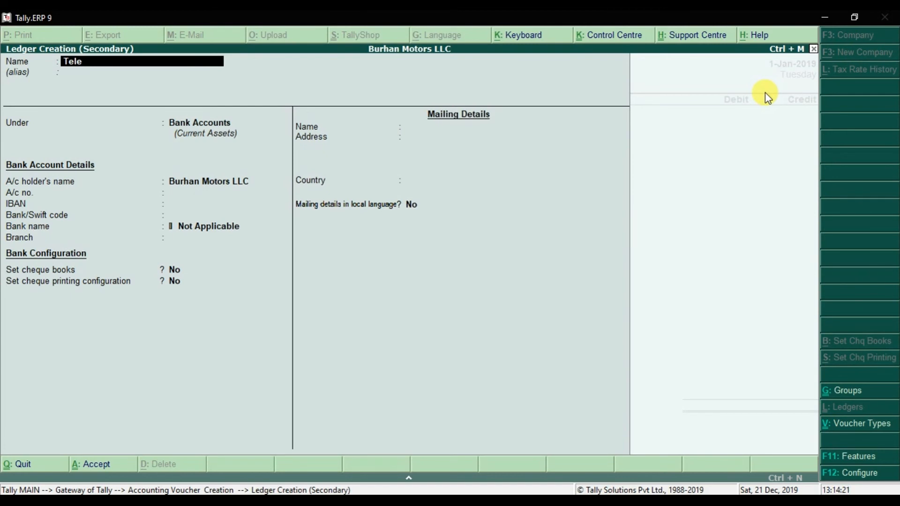
text(phone Expense Account)
key(Return)
text(Indi)
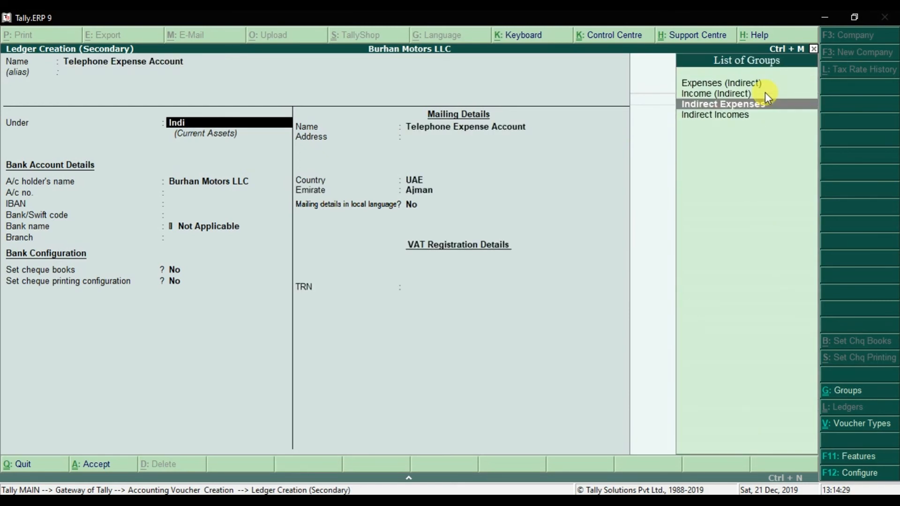
key(Down)
key(Down)
key(Return)
key(ctrl+a)
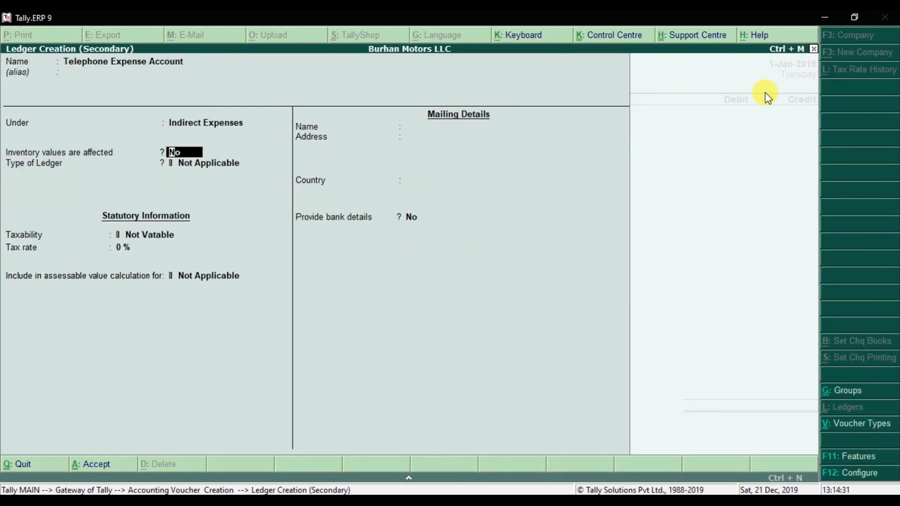
Debit Telephone Expense Account with 750 and make the second line a debit entry as well
text(750)
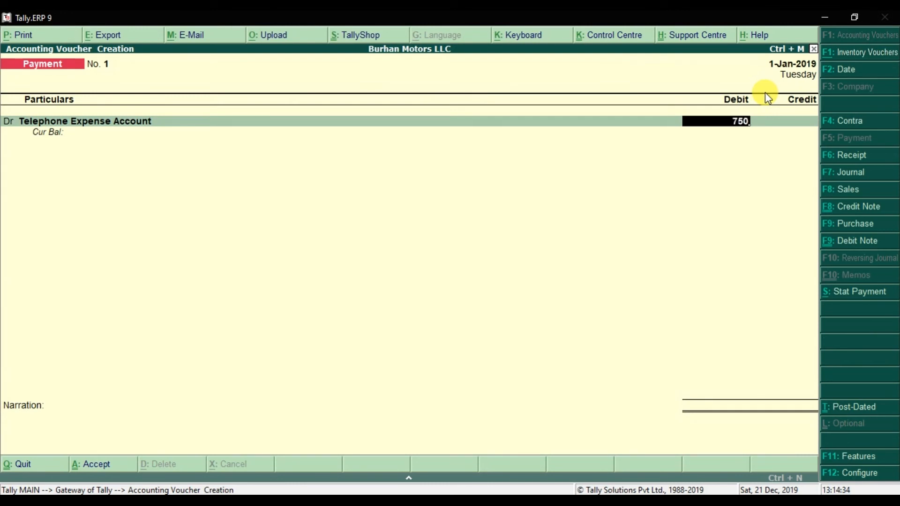
key(Return)
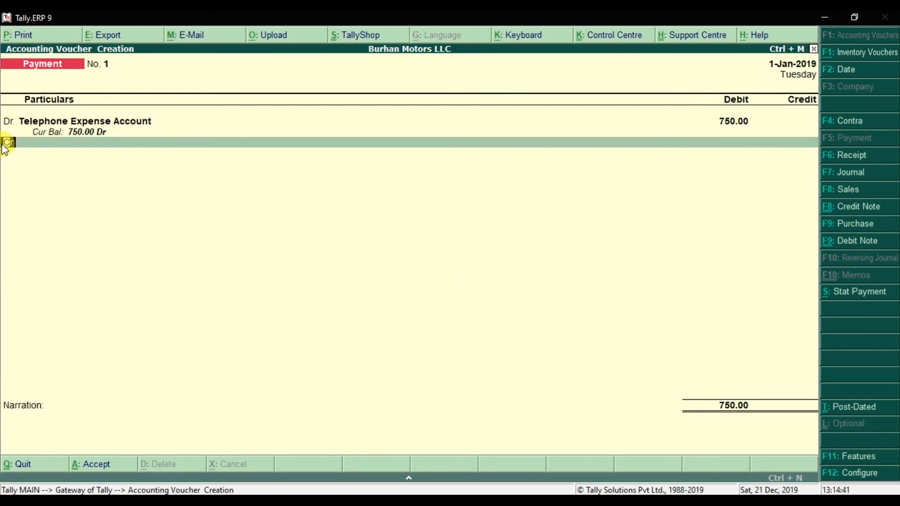
text(D)
key(Return)
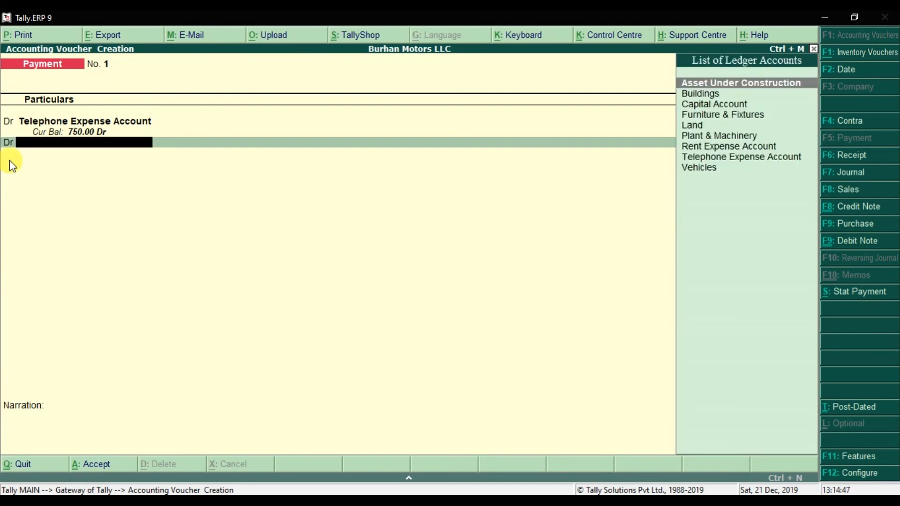
Create the ledger "Electricity Expense Account" under Indirect Expenses for the second debit line
text(Ele)
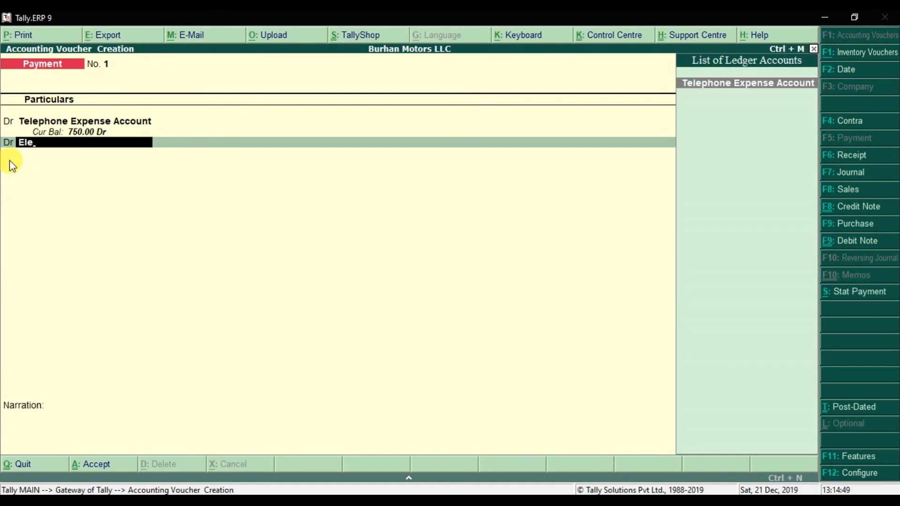
key(BackSpace)
key(BackSpace)
key(BackSpace)
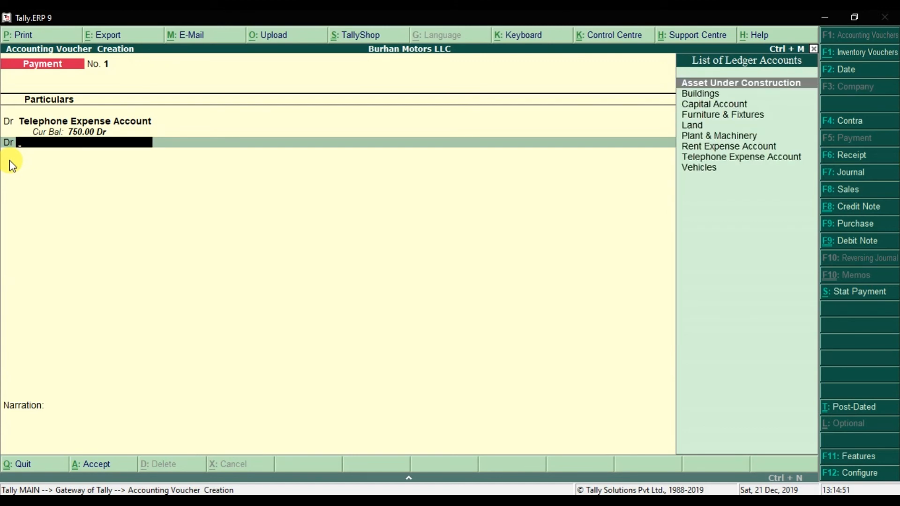
key(alt+c)
text(El)
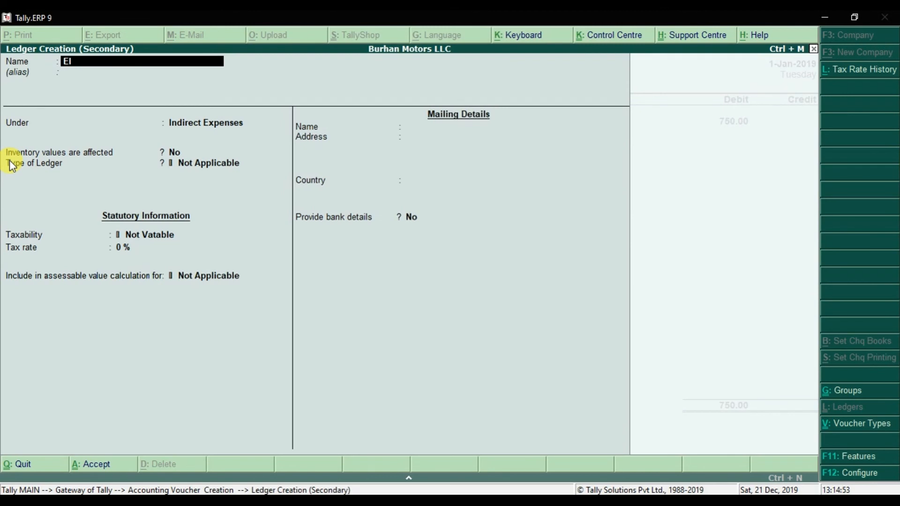
text(ectricity Expense Account)
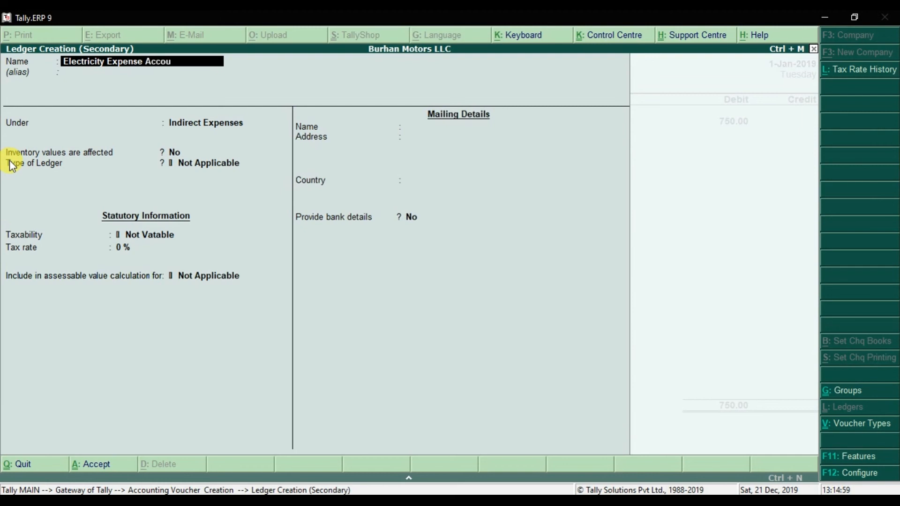
key(Return)
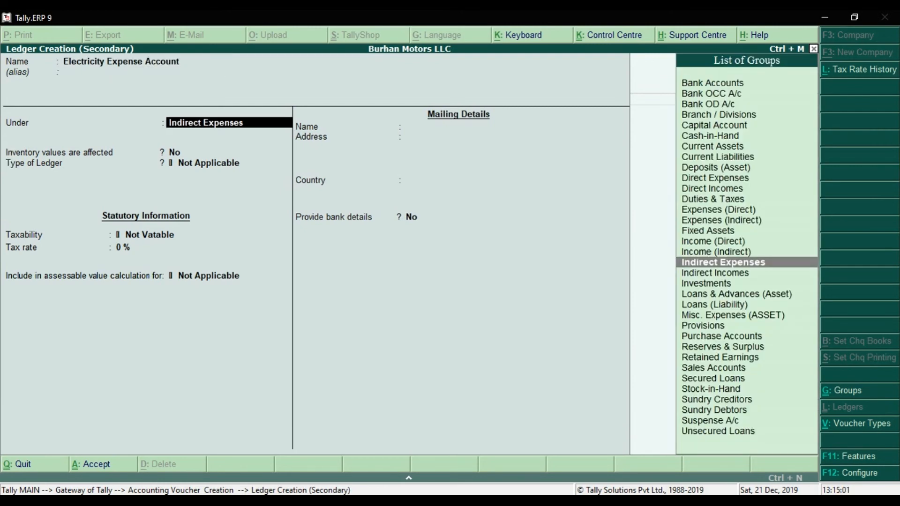
key(ctrl+a)
Debit Electricity Expense Account with 2,000 and credit Noor Islamic Bank with 2,750
text(2000)
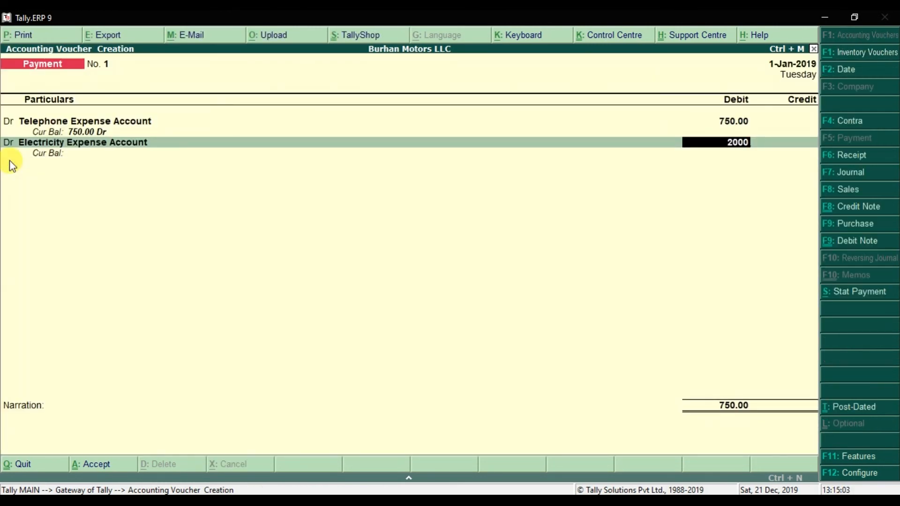
key(Return)
text(c)
text(Noor)
key(Return)
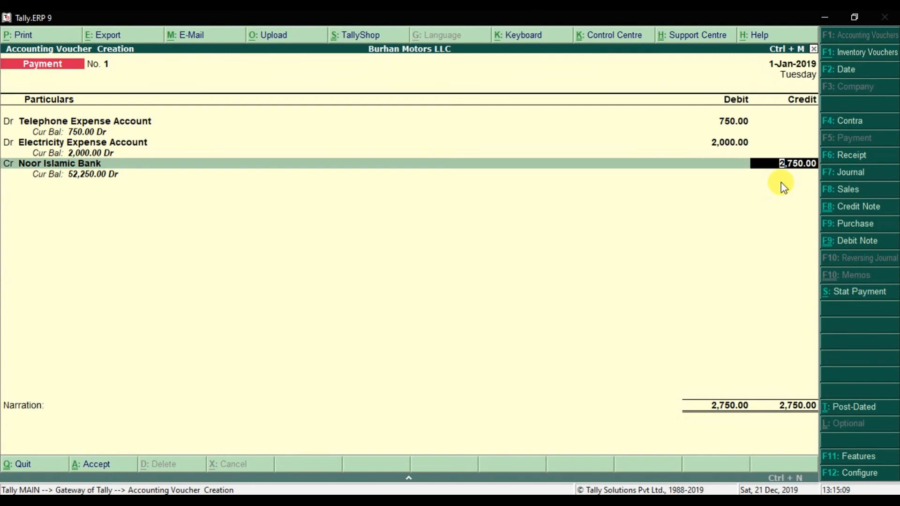
key(Return)
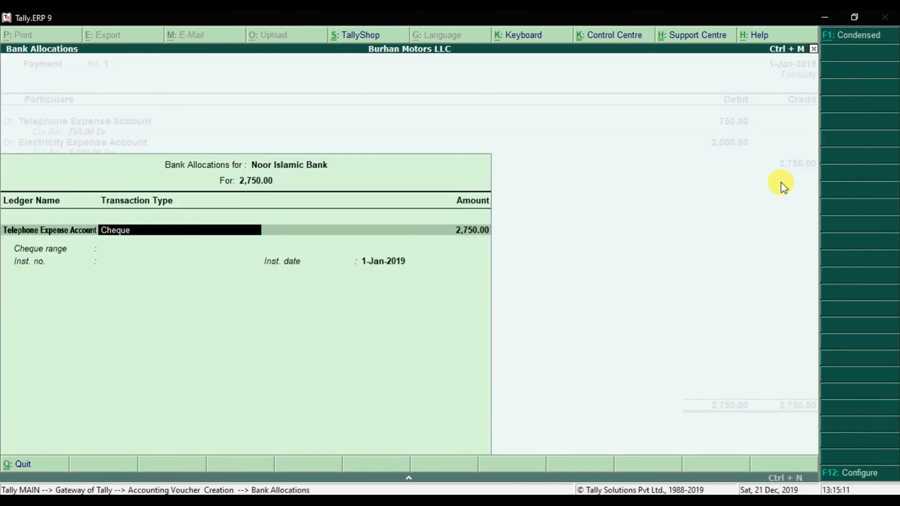
Allocate the 2,750 Noor Islamic Bank payment as a cheque, entering its instrument number and keeping the date 1-Jan-2019
key(Return)
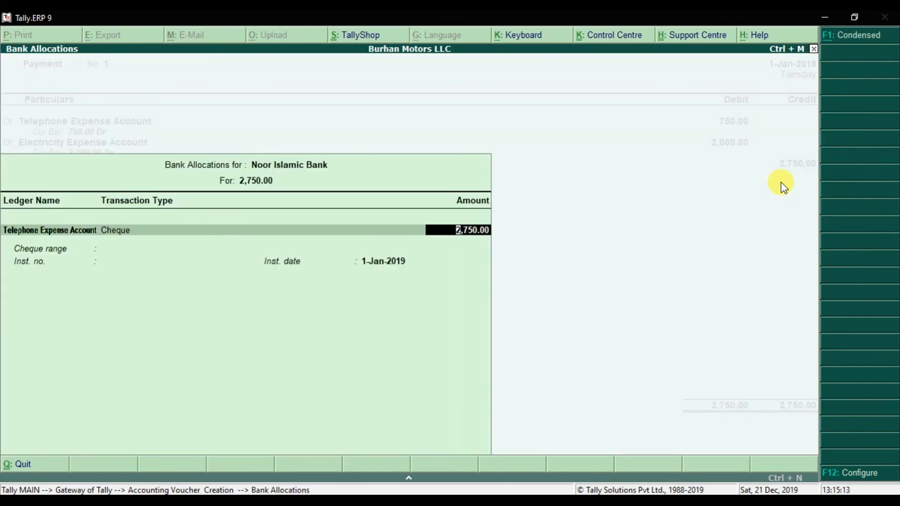
key(Return)
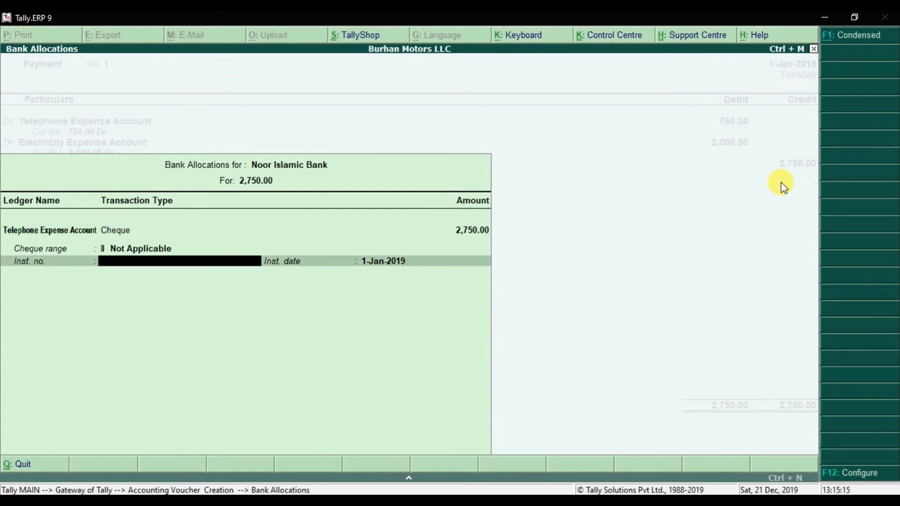
text(46464654654)
key(Return)
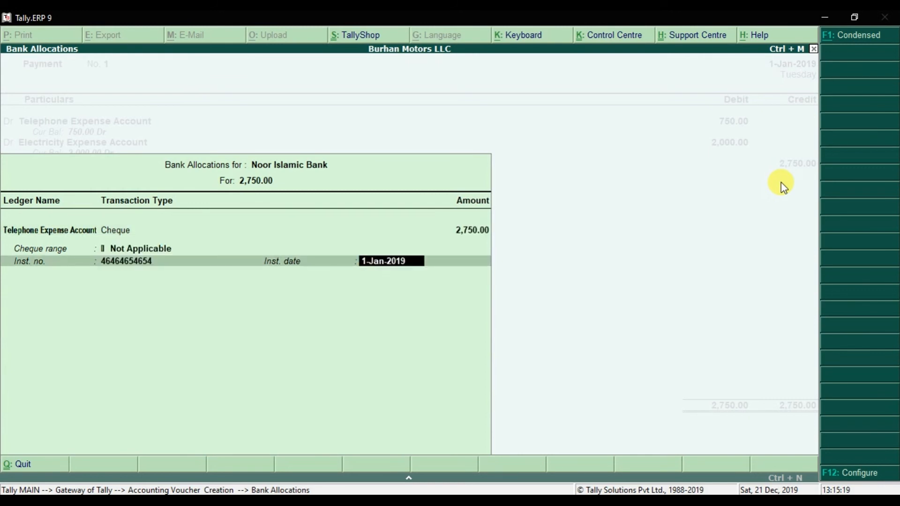
key(Return)
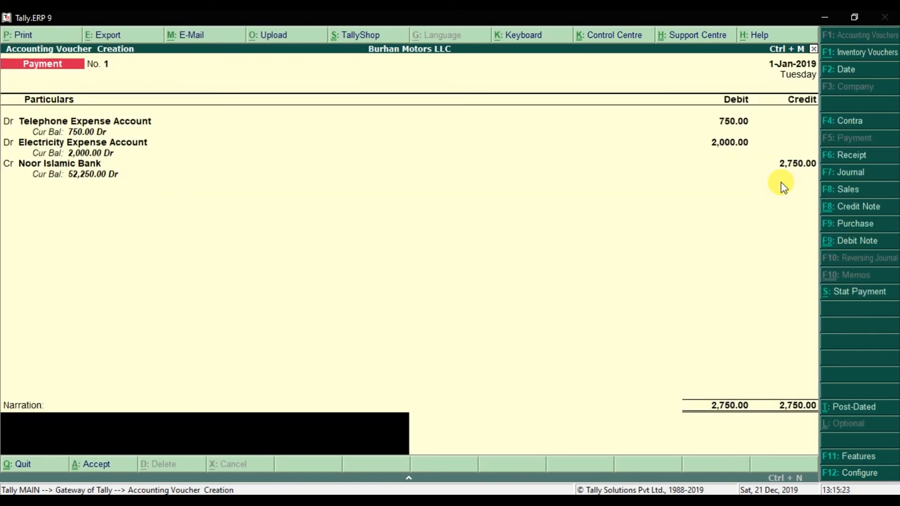
Add the narration "Paid Telephone and Electricity bill for the month of JAN 2019" and save the Payment voucher
text(Paid Telephone and Electricity f)
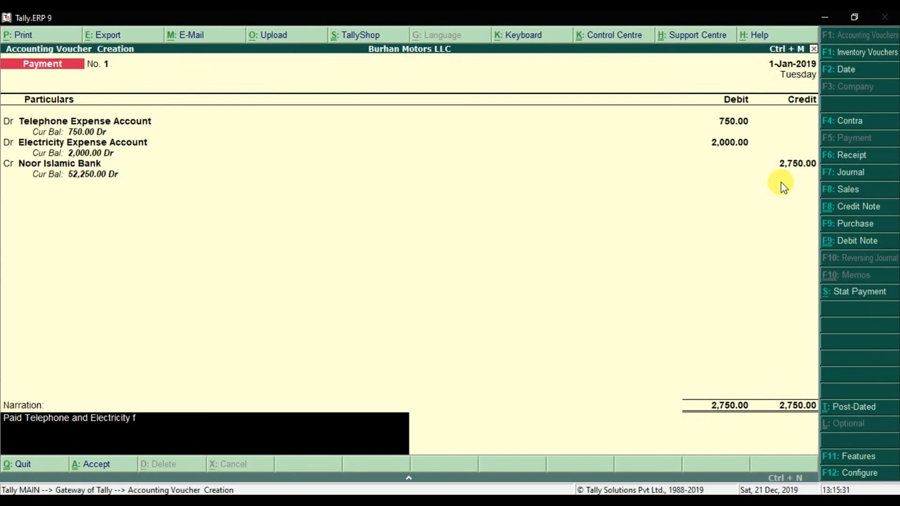
key(BackSpace)
text(bill for the month of JANA)
key(BackSpace)
text(20198)
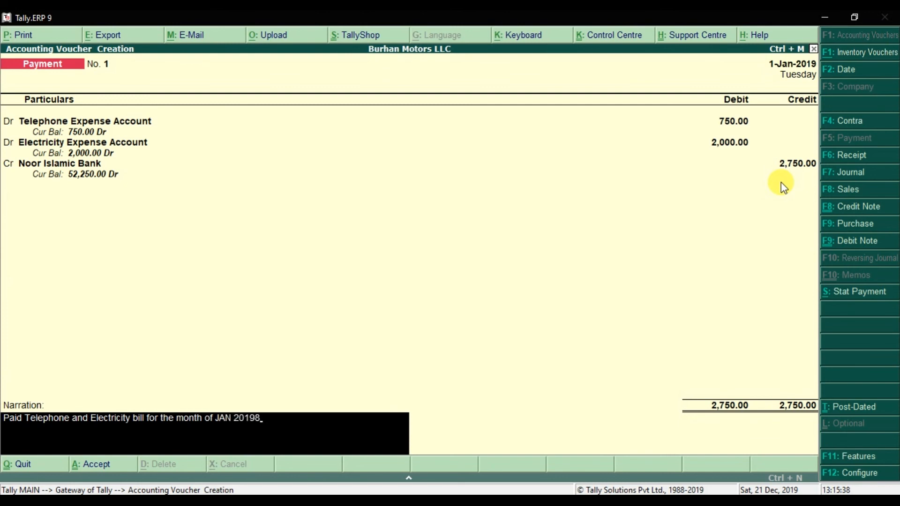
key(BackSpace)
key(Return)
key(Return)
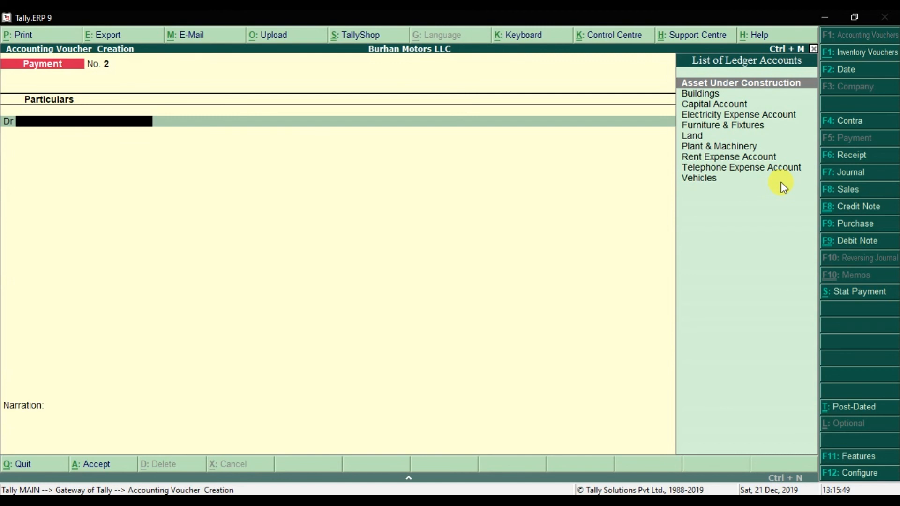
Review example 11, the bank loan received in Noor Islamic Bank, in the Word document and return to Tally.ERP 9
click(296, 501)
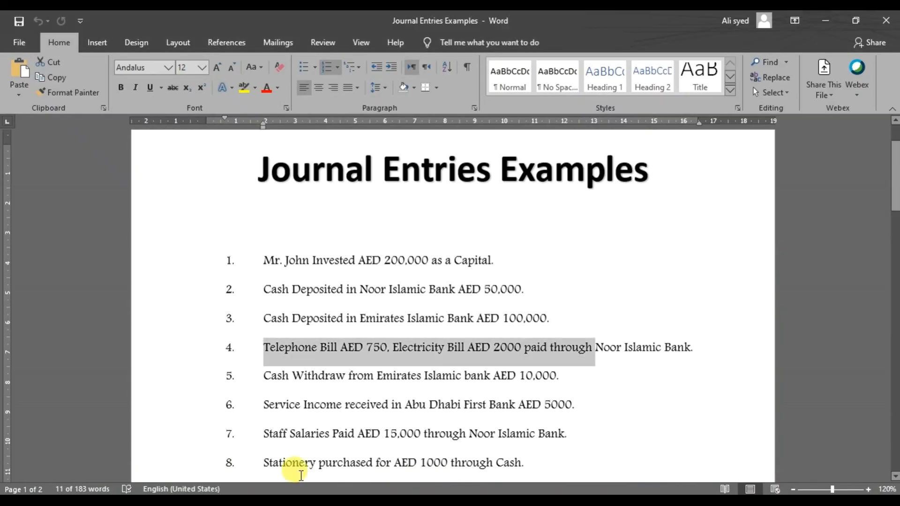
scroll(371, 422, down, 4)
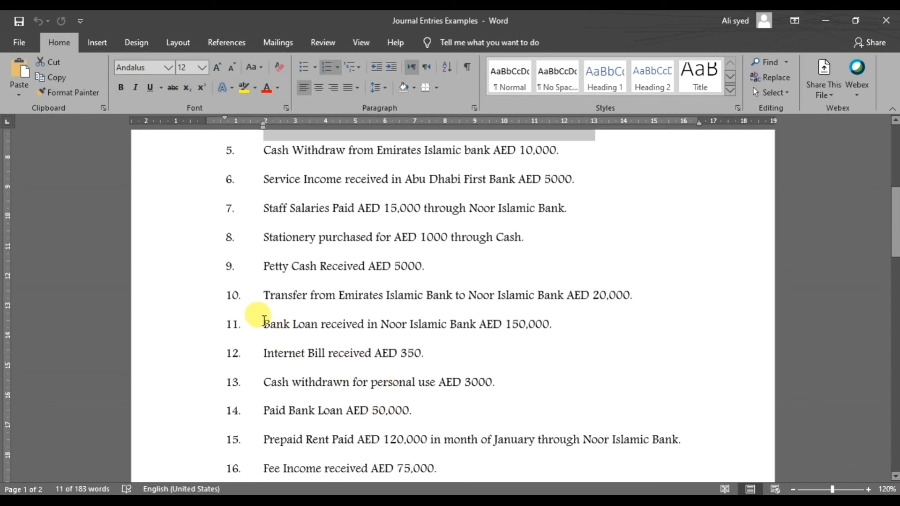
drag(272, 323, 547, 323)
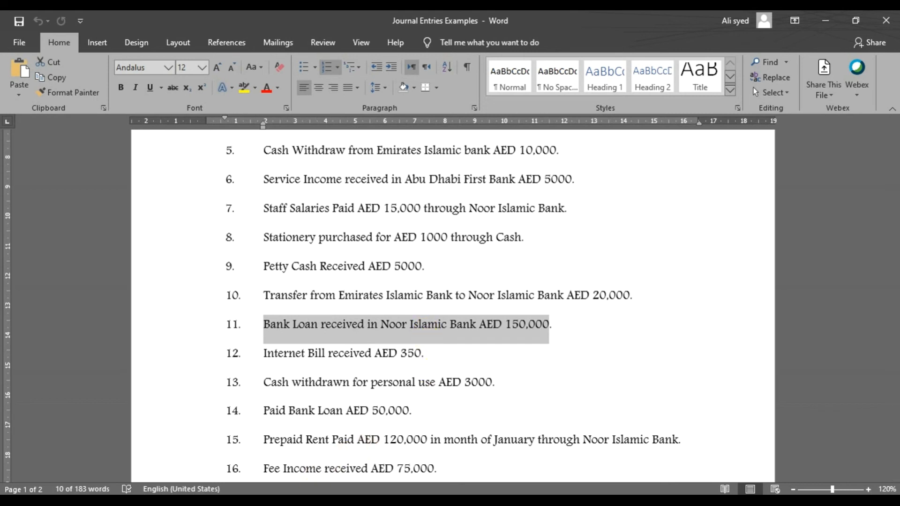
key(alt+Tab)
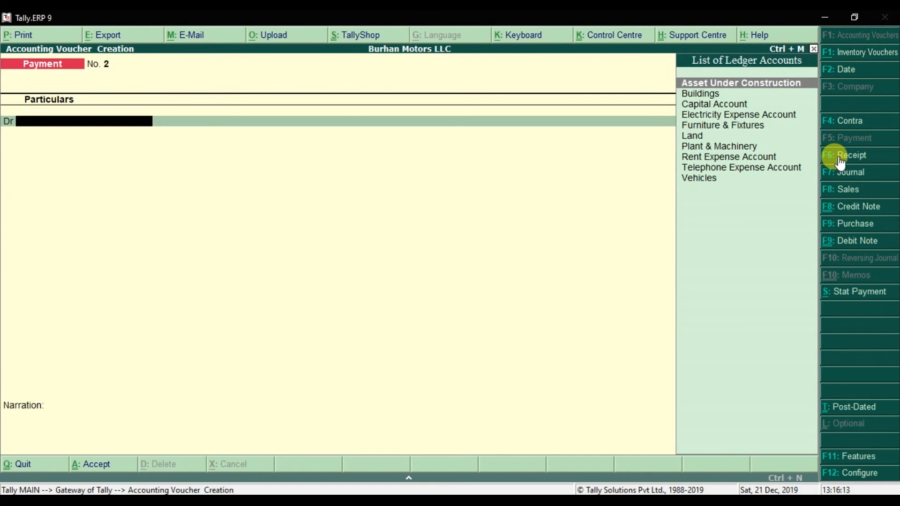
mouse_move(280, 500)
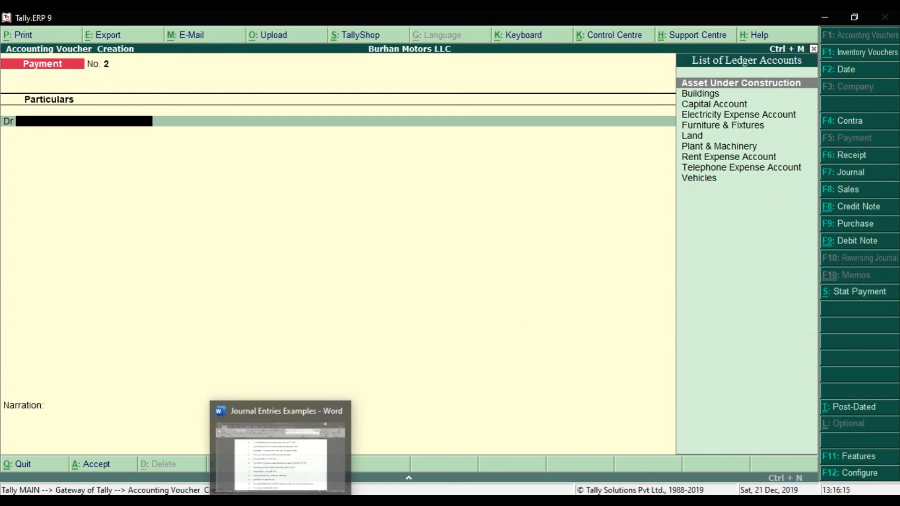
click(320, 465)
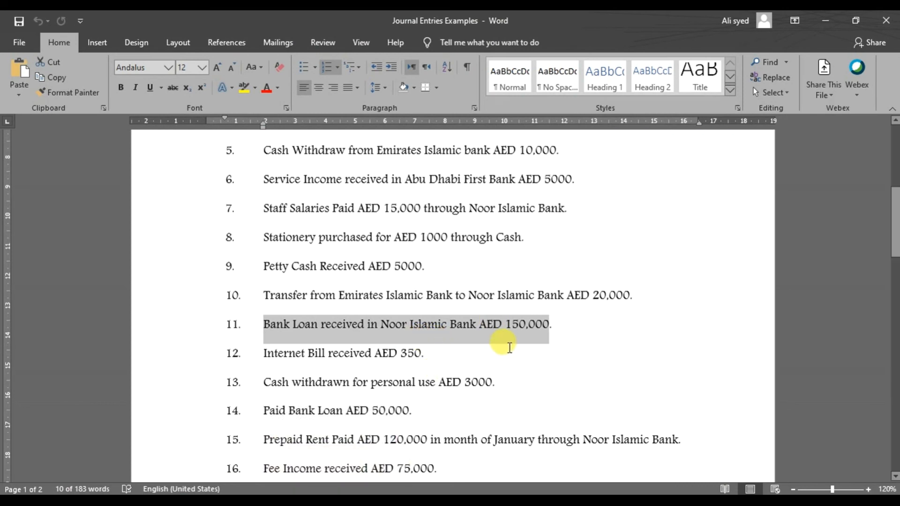
mouse_move(328, 500)
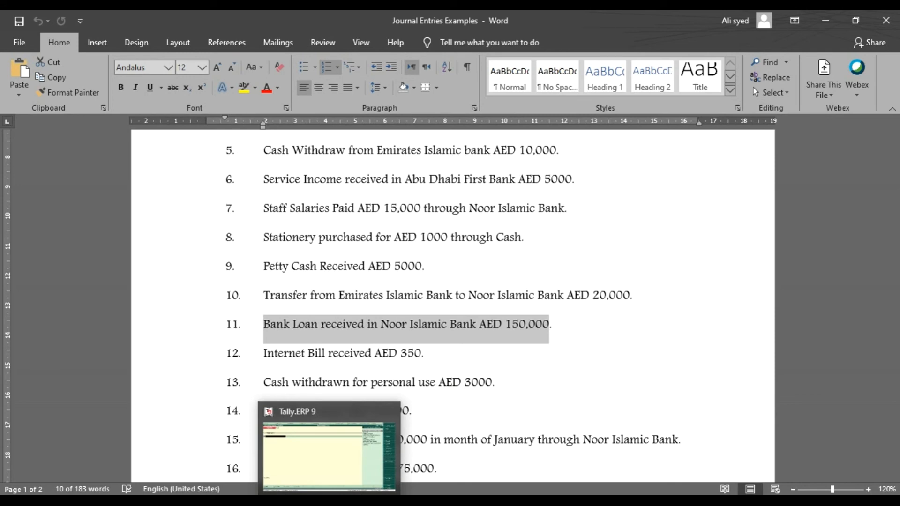
click(328, 501)
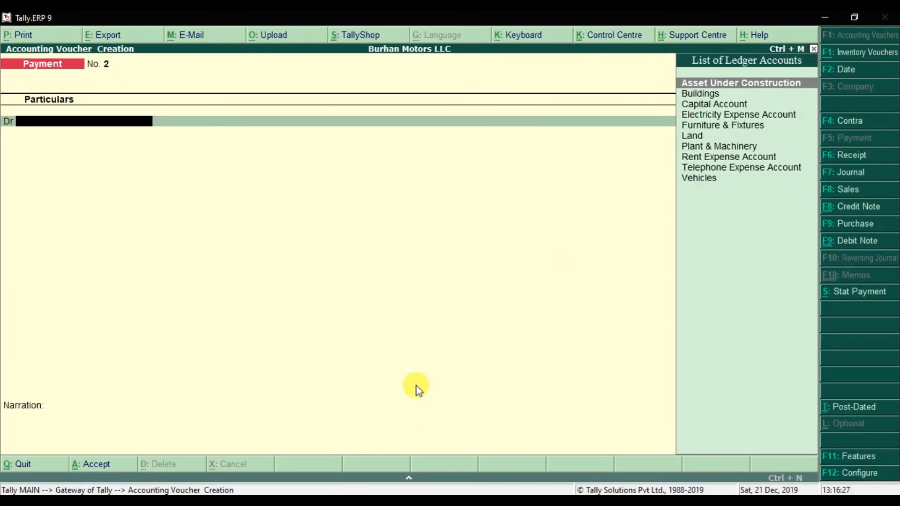
Start a Receipt voucher and create the ledger "Bank Loan" under Loans (Liability) for its credit line
click(849, 156)
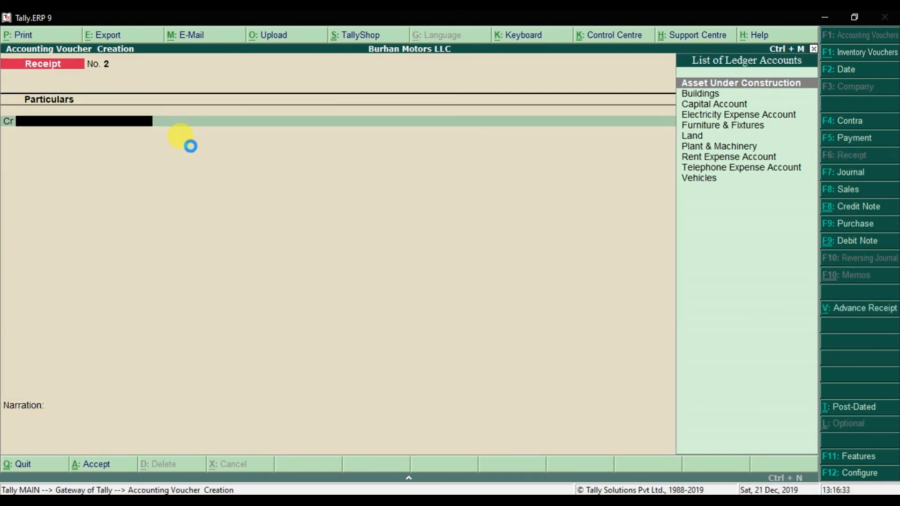
key(alt+c)
text(Bank Loan)
key(Return)
key(Return)
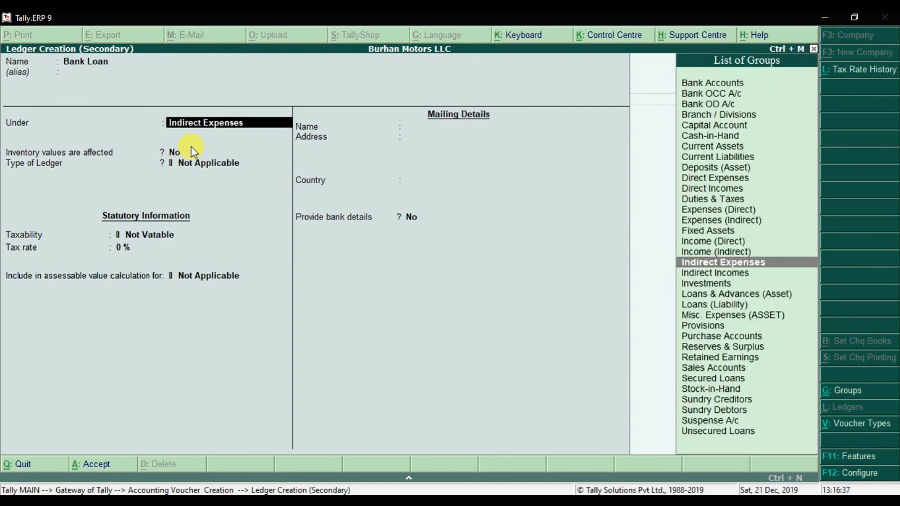
text(Lo)
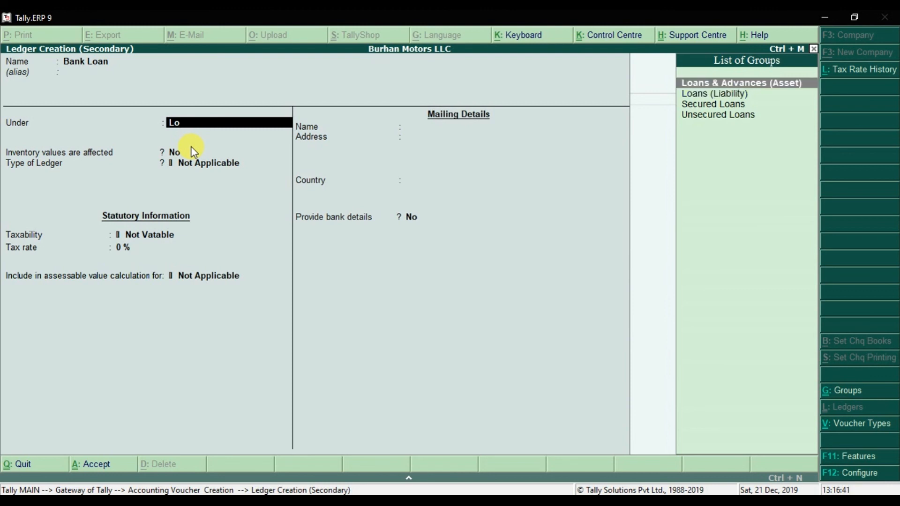
key(Down)
key(Down)
key(Up)
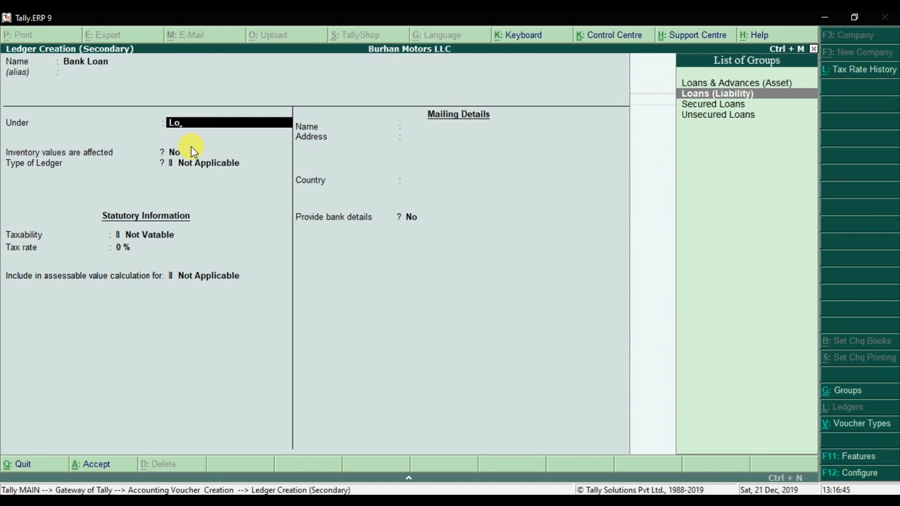
key(Return)
key(ctrl+a)
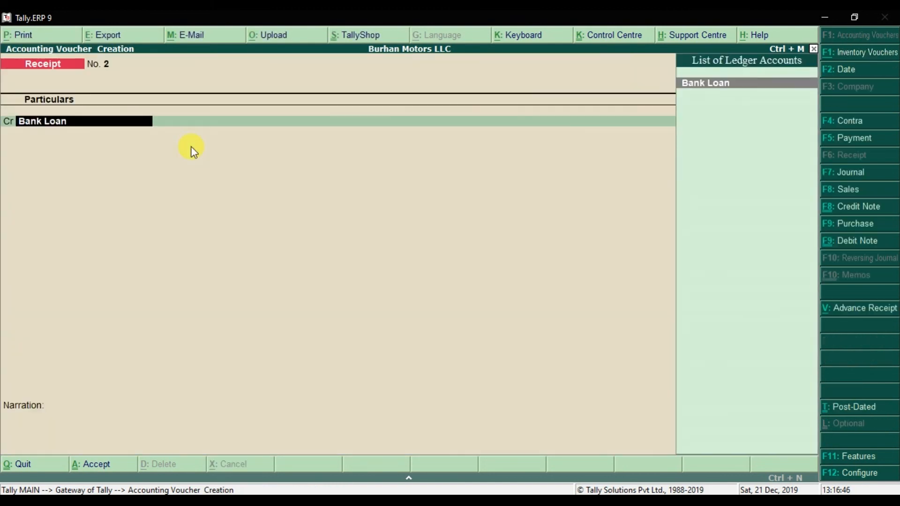
Credit Bank Loan with 150,000 and debit Noor Islamic Bank with 150,000, allocated as Cheque/DD with instrument number and bank blank
key(Return)
text(150000)
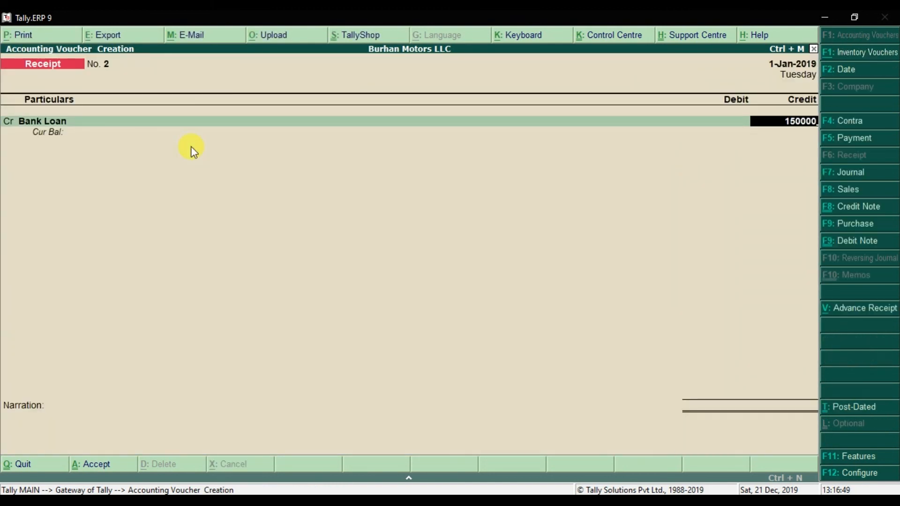
key(Return)
text(No)
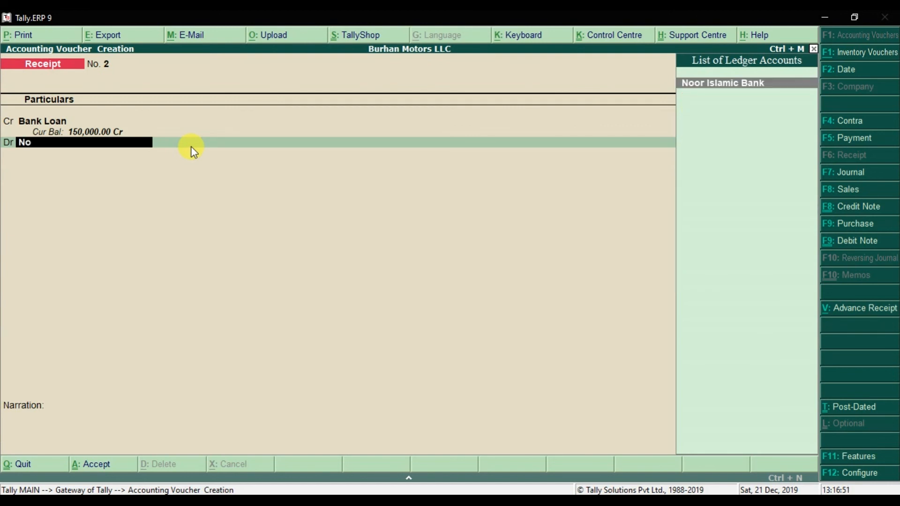
key(Return)
key(Return)
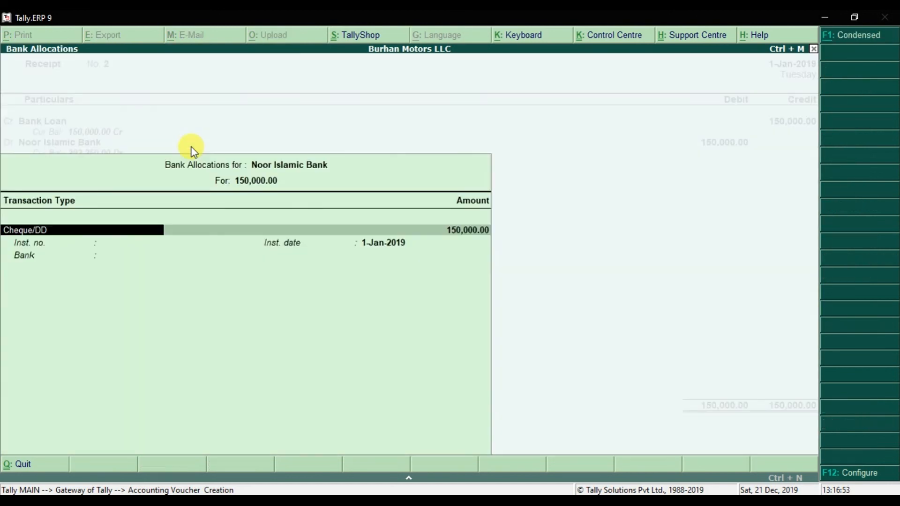
key(Return)
key(Return)
key(Return)
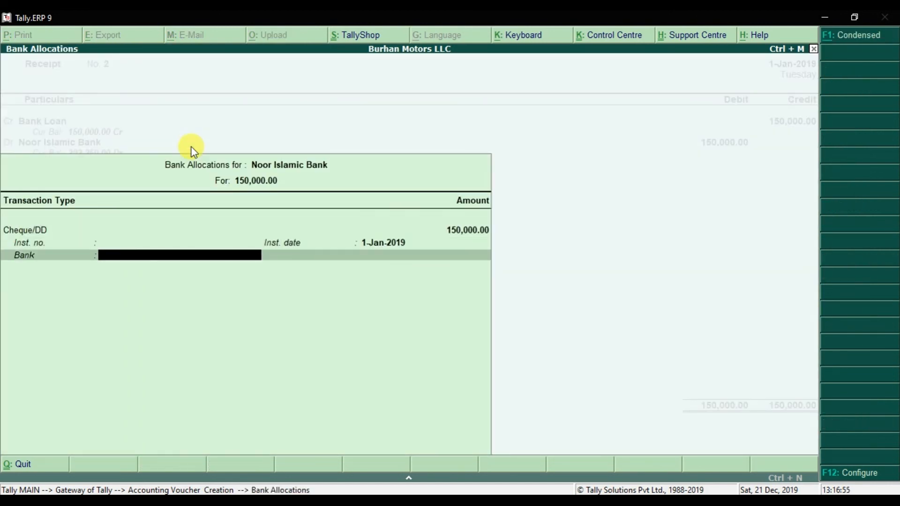
key(Return)
Add the narration "Bank Loan Received" and save the Receipt voucher
text(Bank Loan)
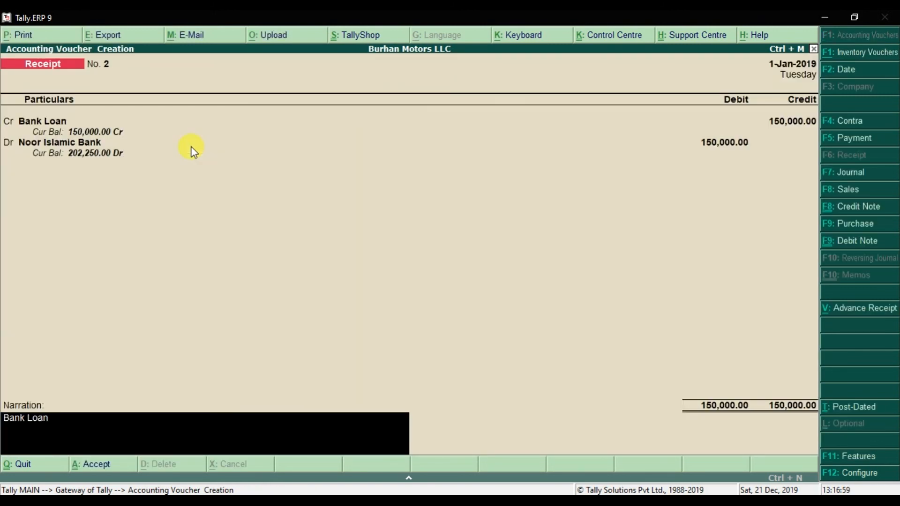
text( Receive)
key(BackSpace)
key(BackSpace)
text(ceived)
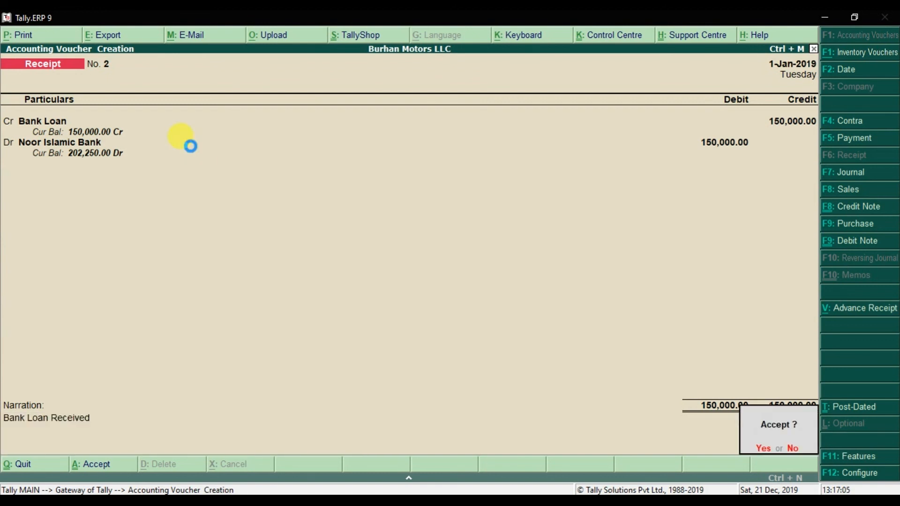
key(Return)
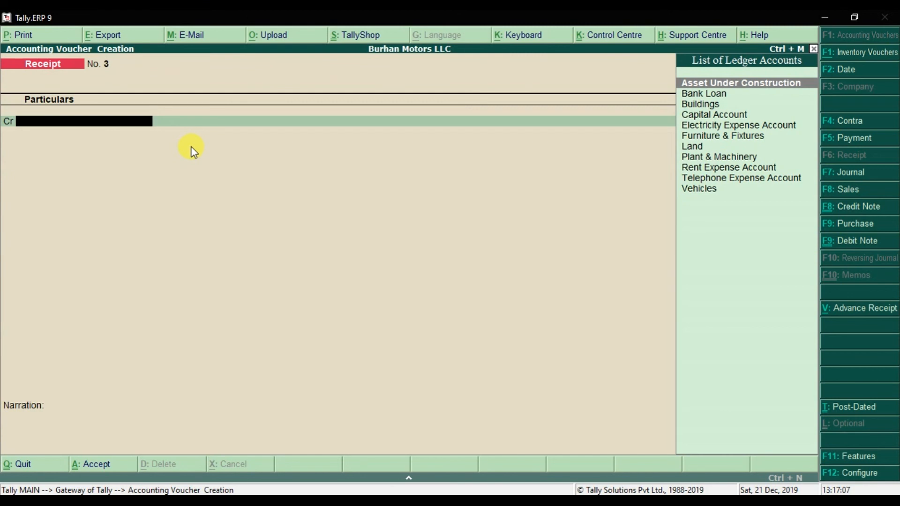
Leave voucher entry and examine the Bank Loan line in the detailed Balance Sheet
key(Escape)
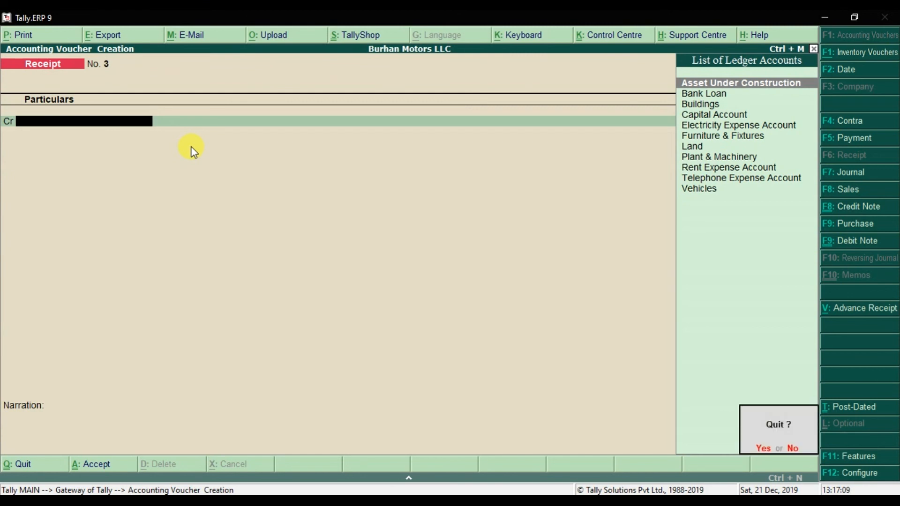
key(Return)
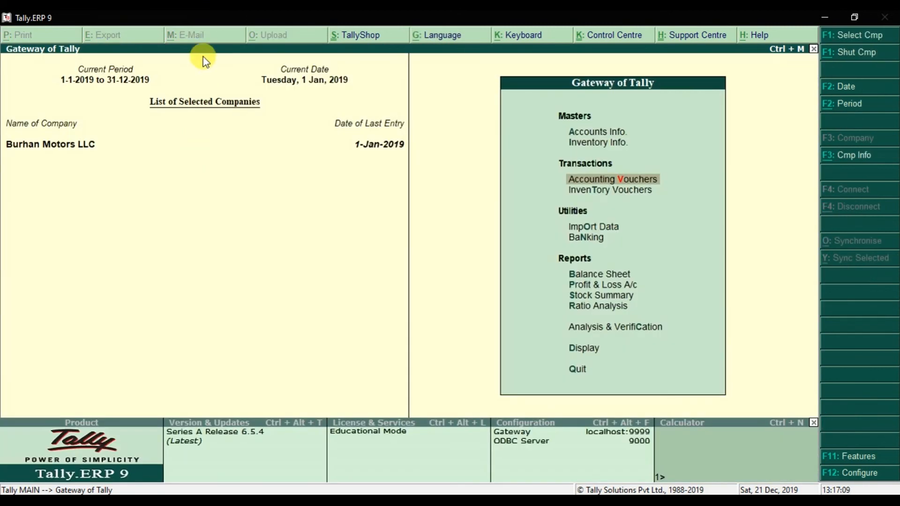
click(610, 276)
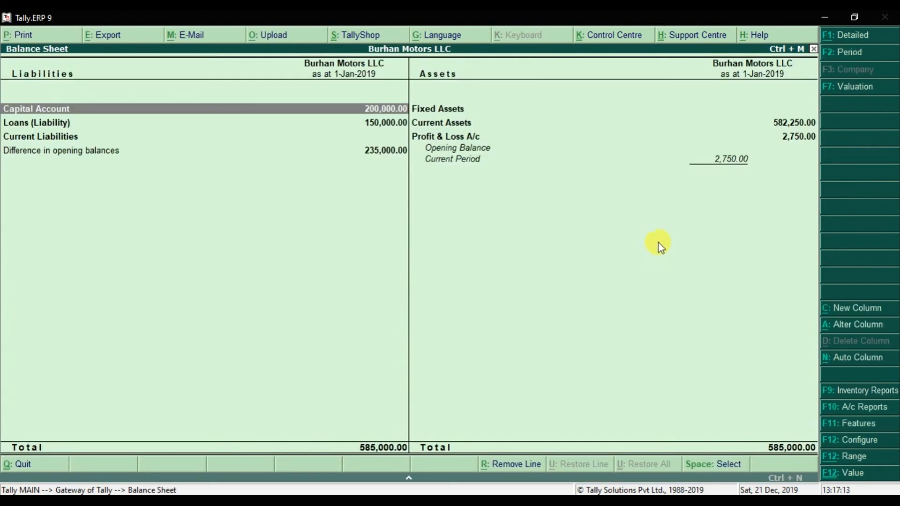
click(846, 42)
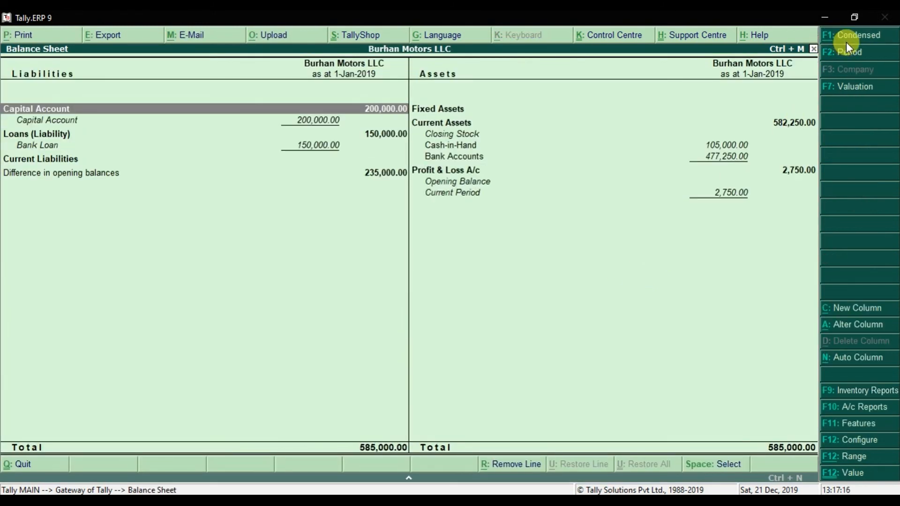
click(32, 147)
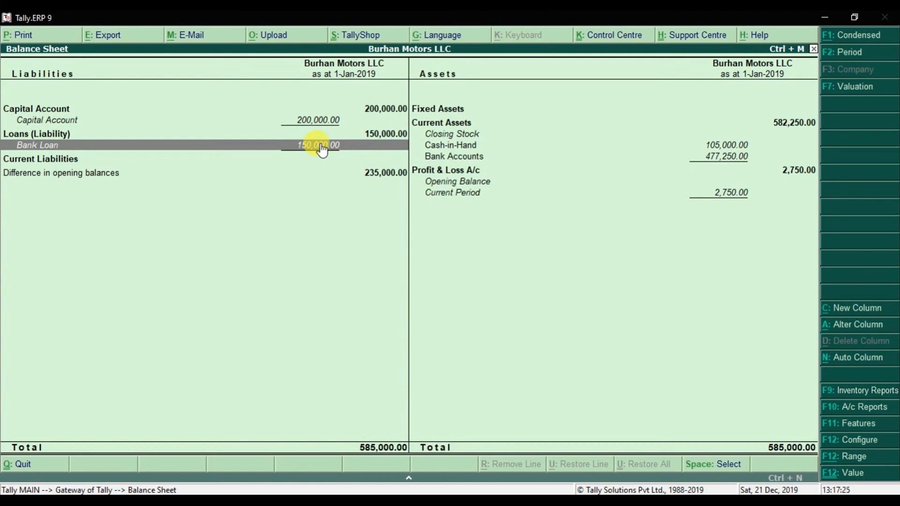
Switch to the Word document and highlight example 14, the AED 50,000 bank loan payment
click(302, 492)
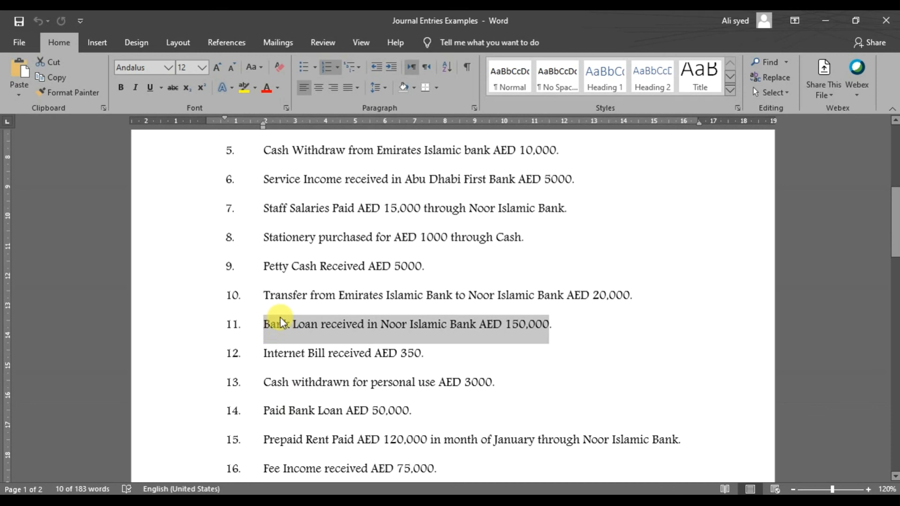
scroll(280, 319, down, 4)
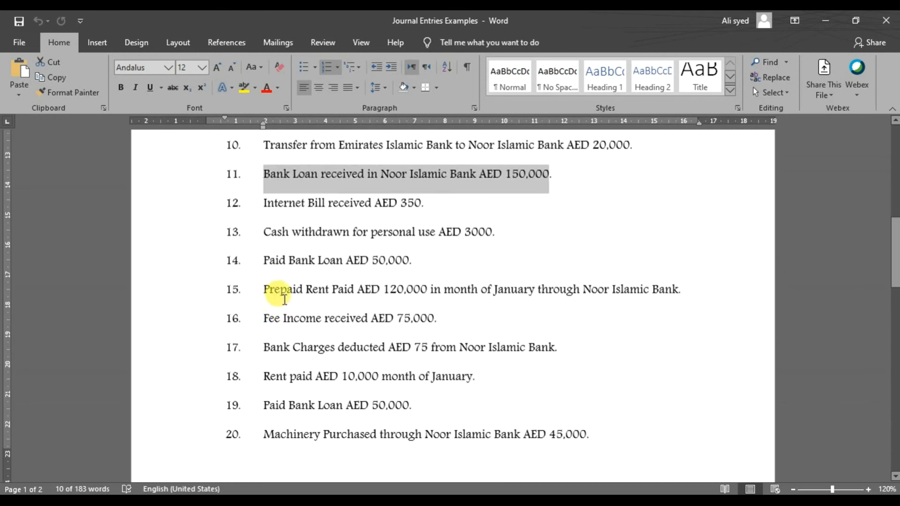
drag(264, 261, 413, 260)
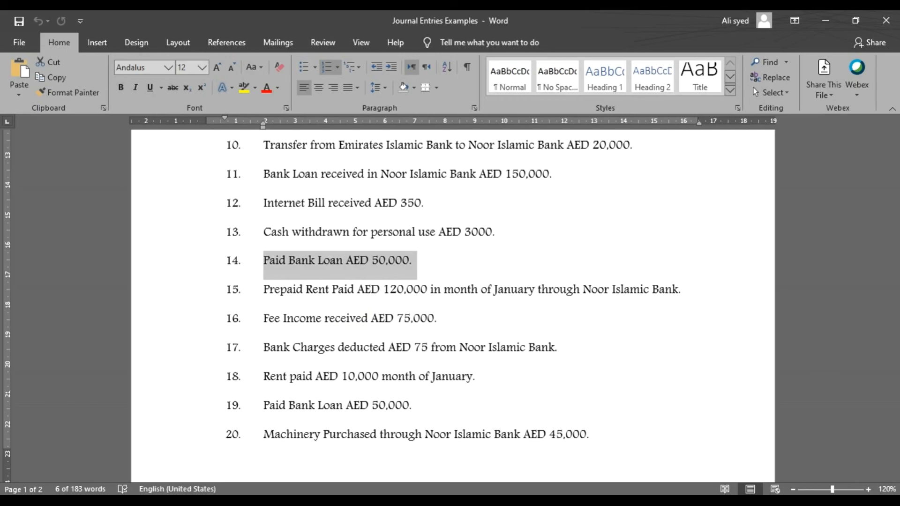
Switch to Tally.ERP 9 and start a Payment voucher that debits Bank Loan with 50,000
key(alt+Tab)
key(Escape)
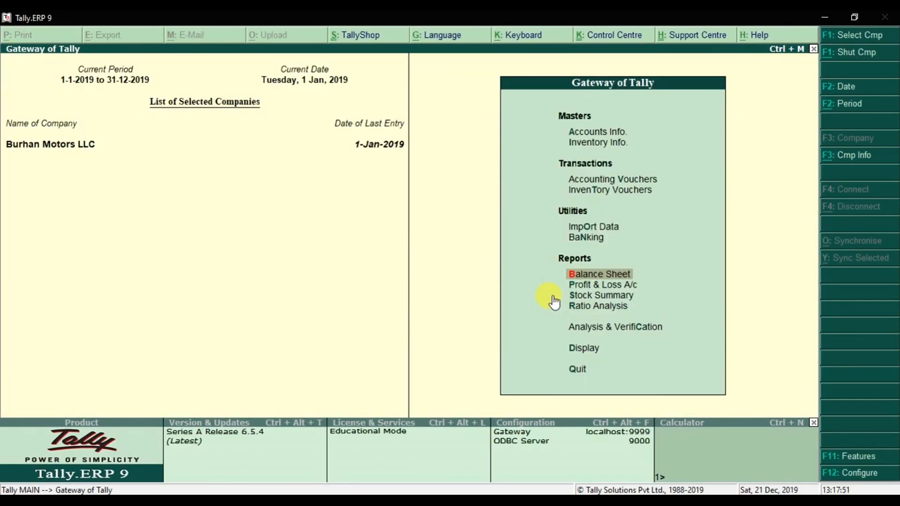
click(645, 183)
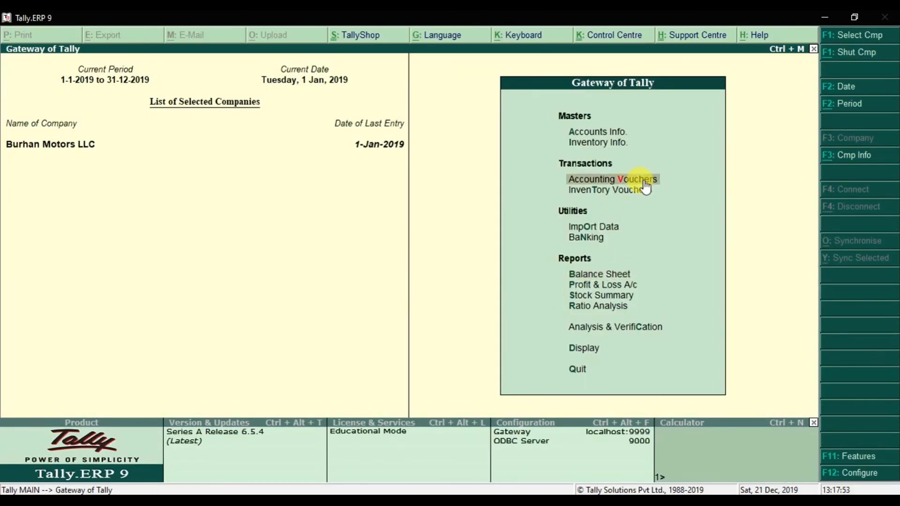
click(645, 183)
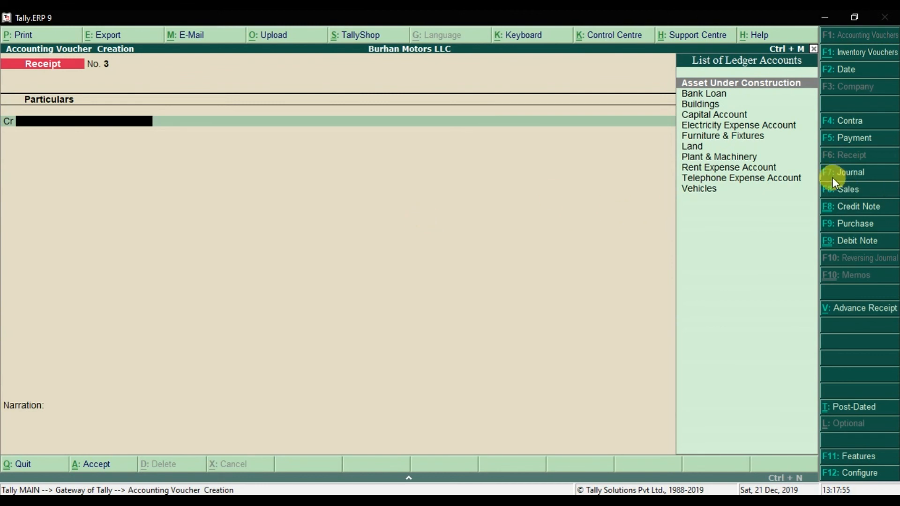
click(846, 142)
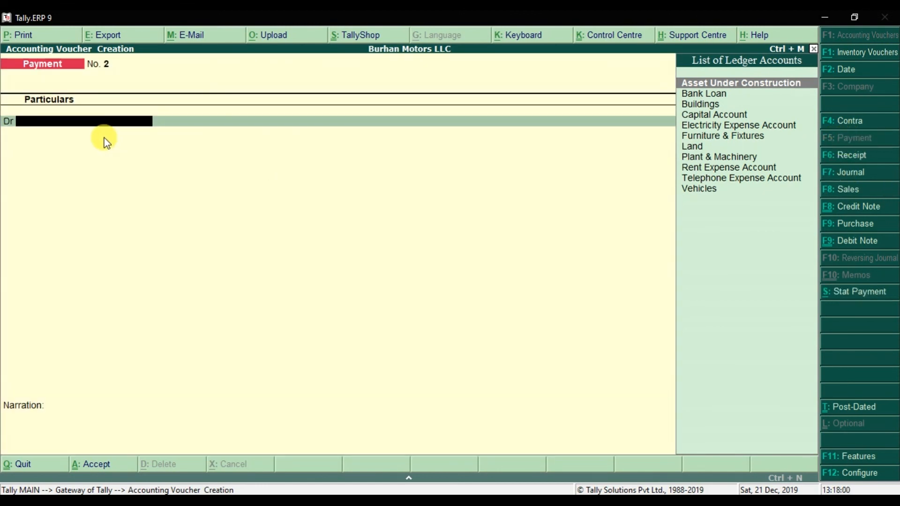
text(Bank)
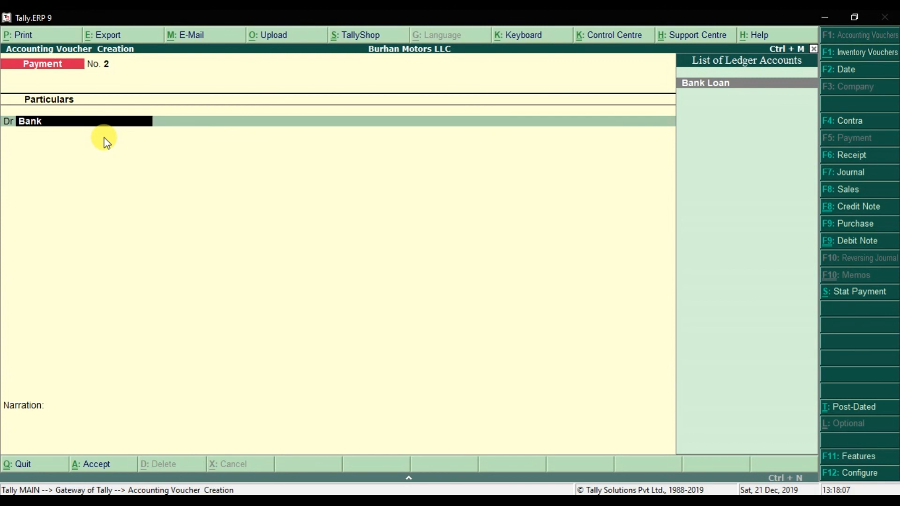
key(Return)
text(50000)
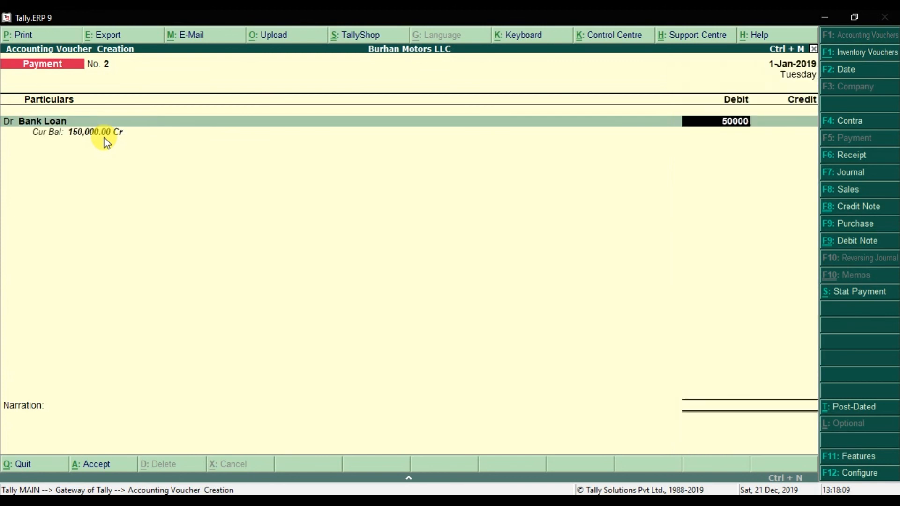
key(Return)
key(Return)
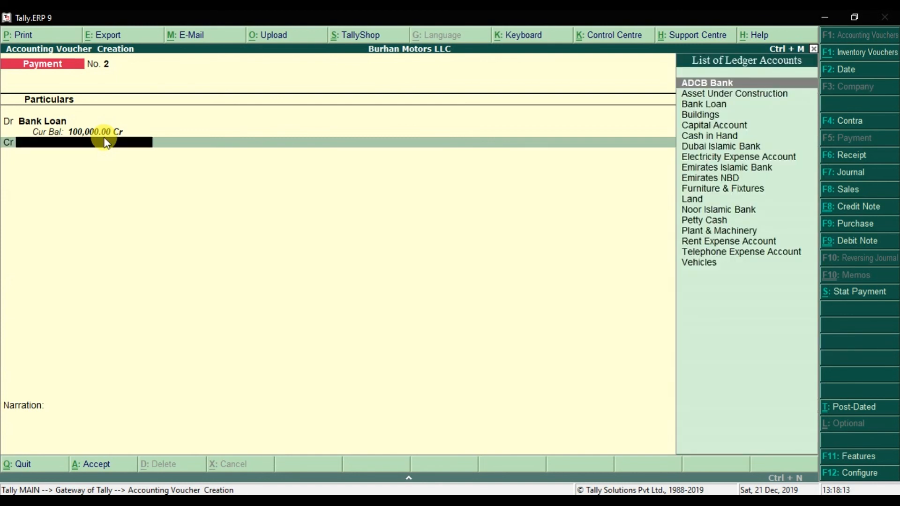
Credit Noor Islamic Bank with 50,000, allocated as a cheque with instrument number 4546546 dated 1-Jan-2019
text(Noor)
key(Return)
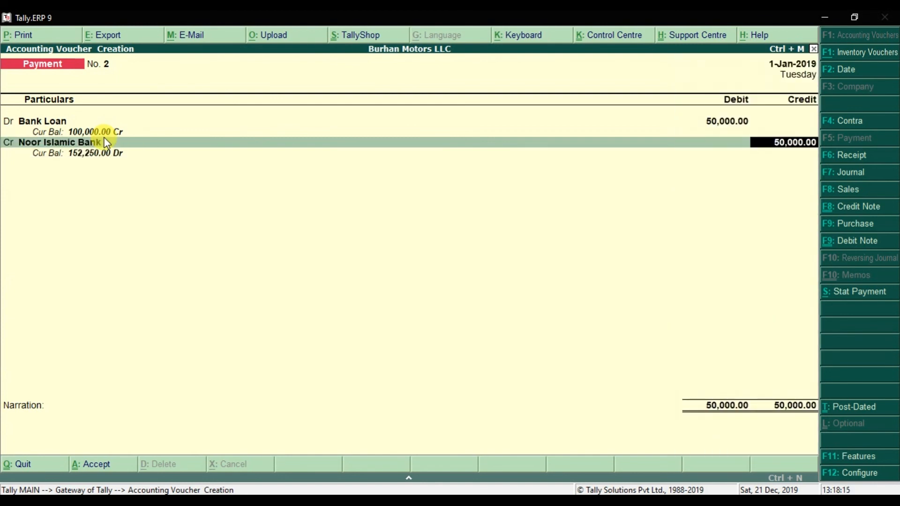
key(Return)
key(Return)
key(Return)
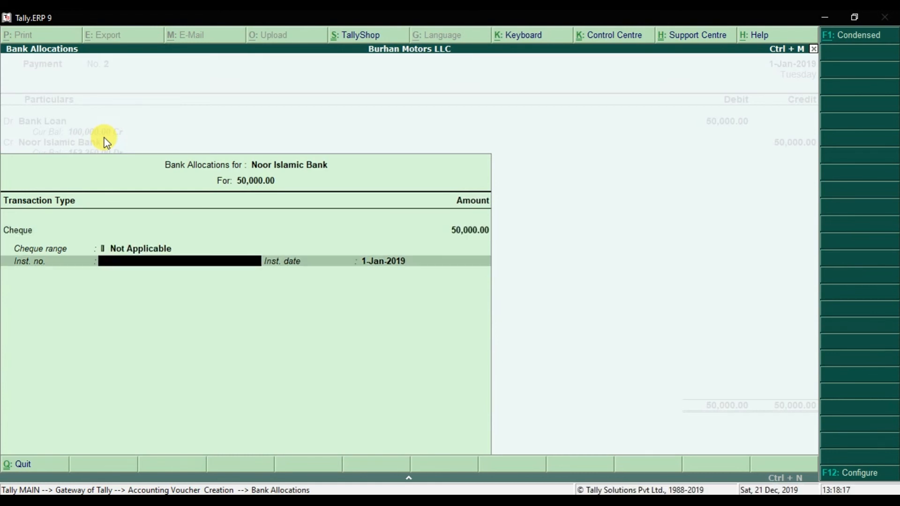
text(4546546)
key(Return)
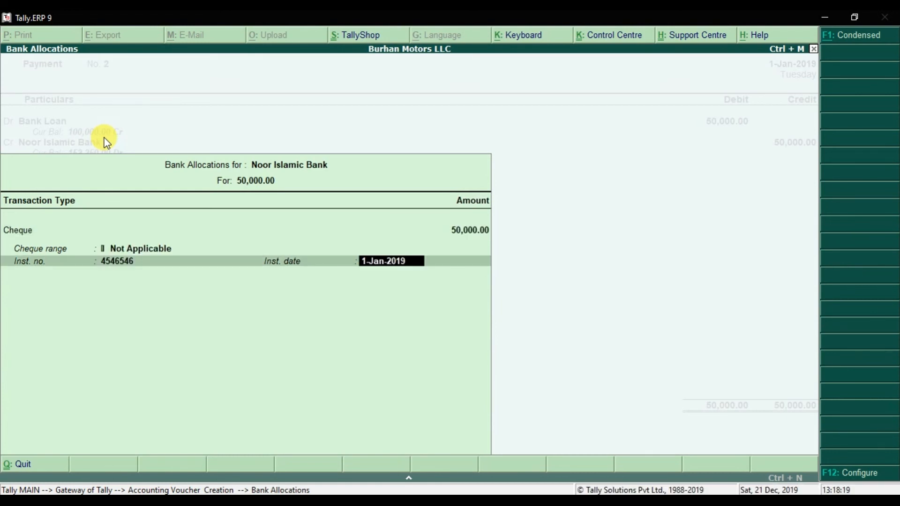
key(Return)
Add the narration "Bank Loan Paid 1st Installment" and save the Payment voucher
text(B)
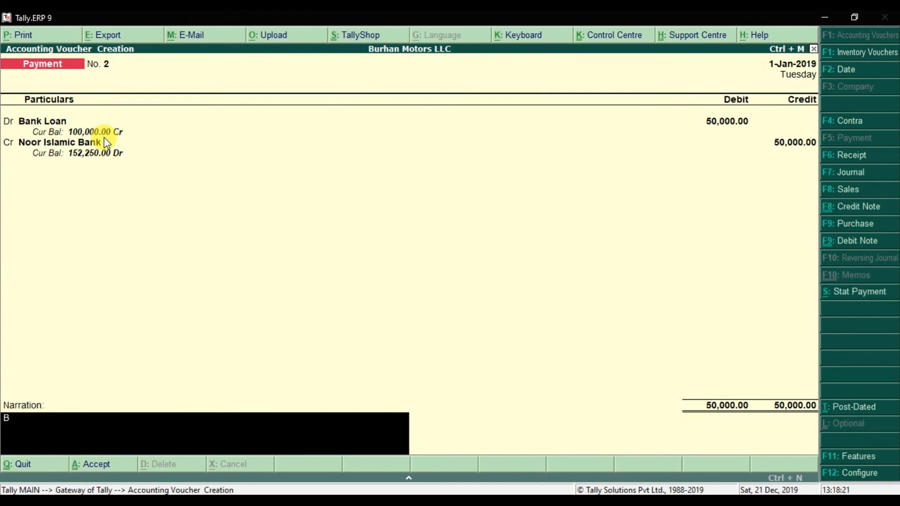
text(ank Loan Paym)
key(BackSpace)
key(BackSpace)
text(id 1st )
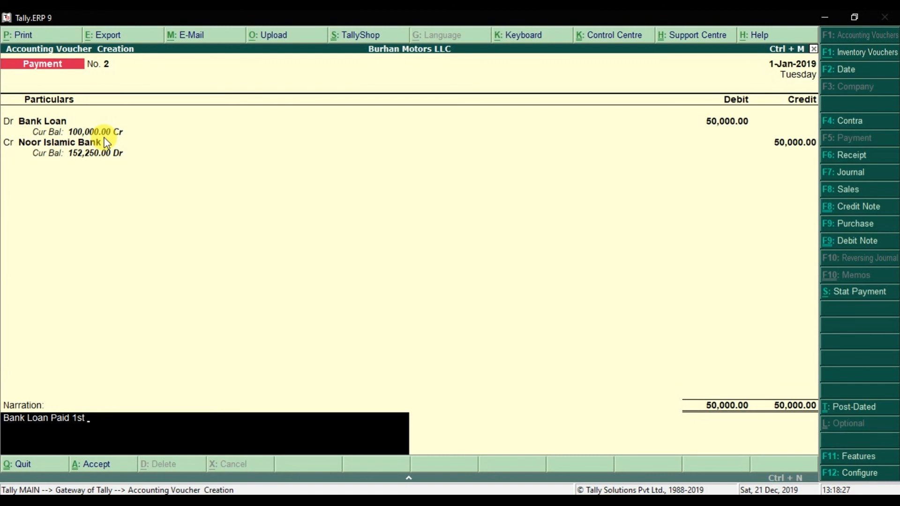
text(Installment)
key(Return)
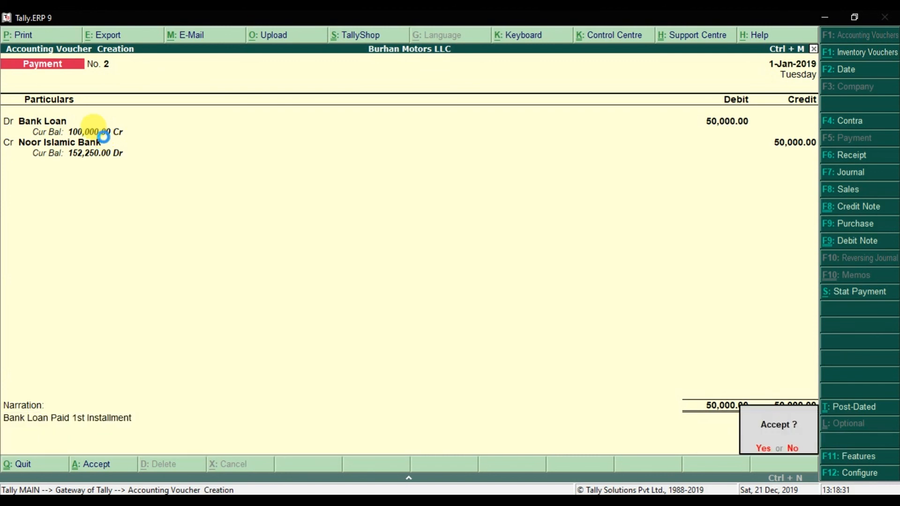
key(Return)
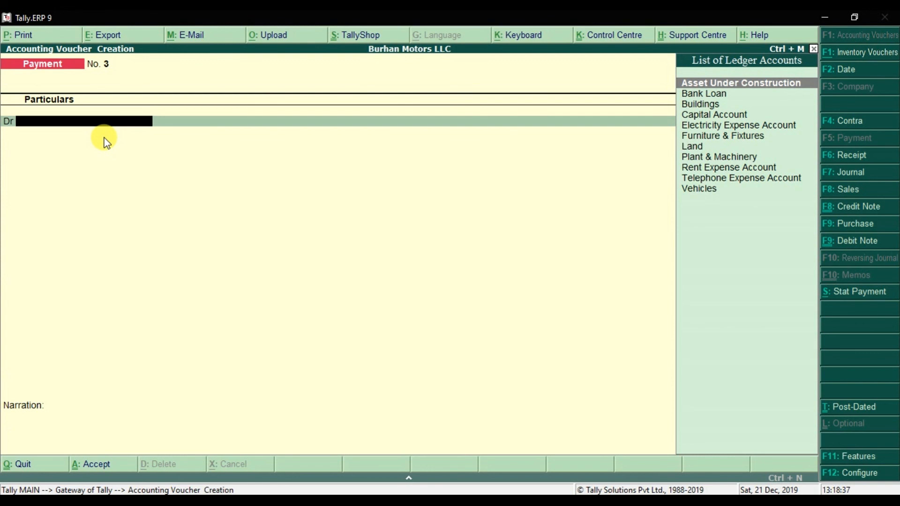
Leave voucher entry, check the Bank Loan line in the detailed Balance Sheet, and return to the Gateway of Tally
key(Escape)
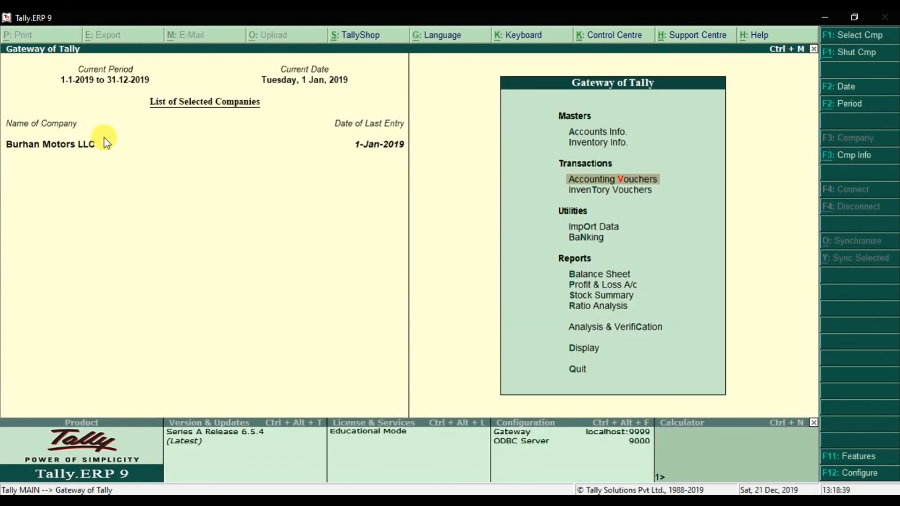
key(Down)
key(Down)
key(Down)
key(Down)
key(Down)
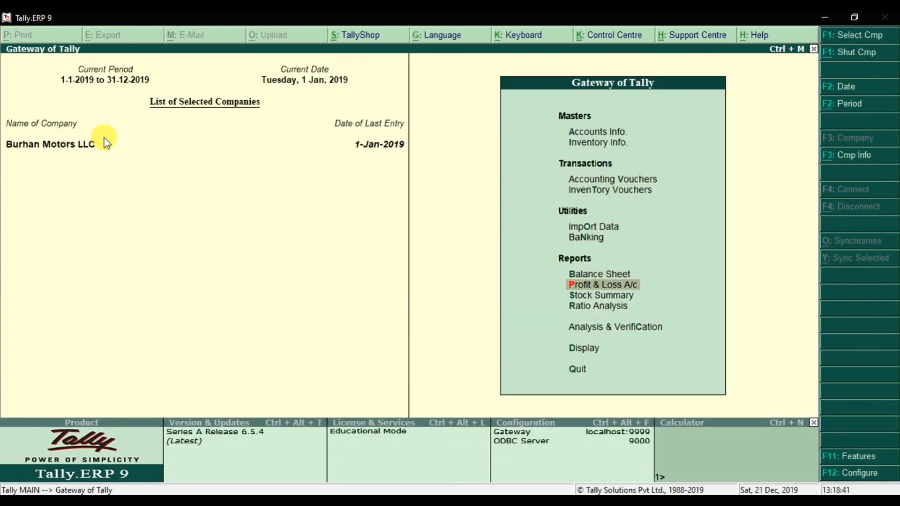
key(Up)
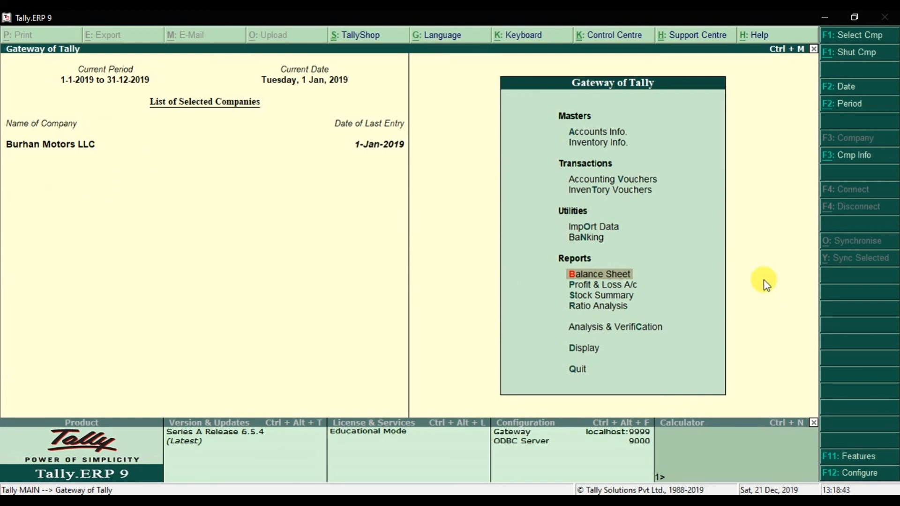
click(609, 275)
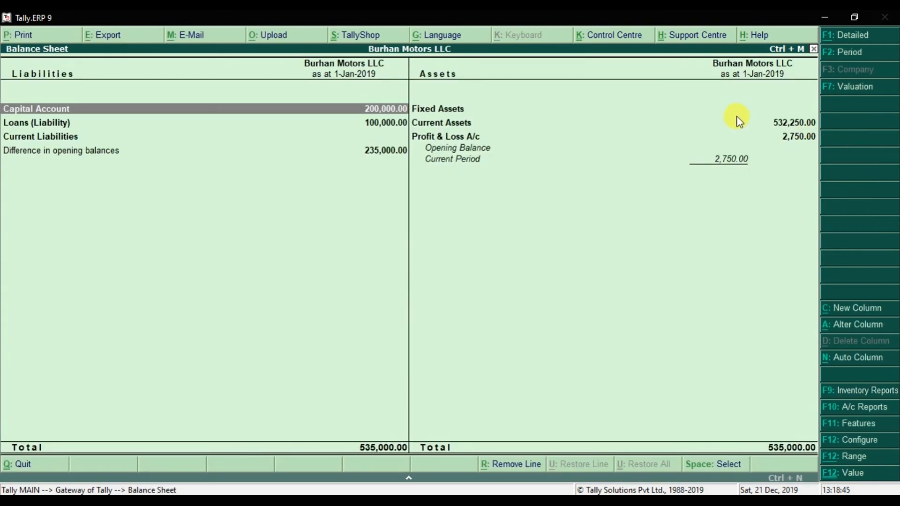
click(849, 38)
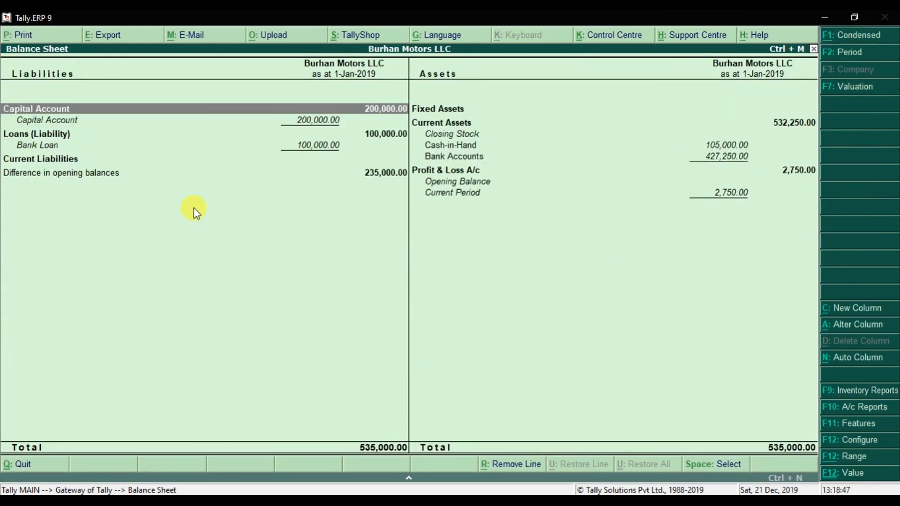
click(319, 149)
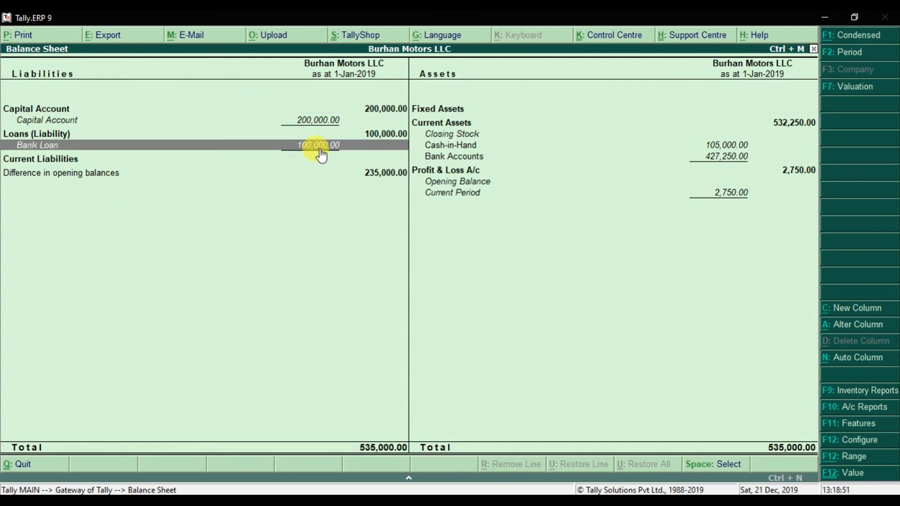
key(Escape)
key(Escape)
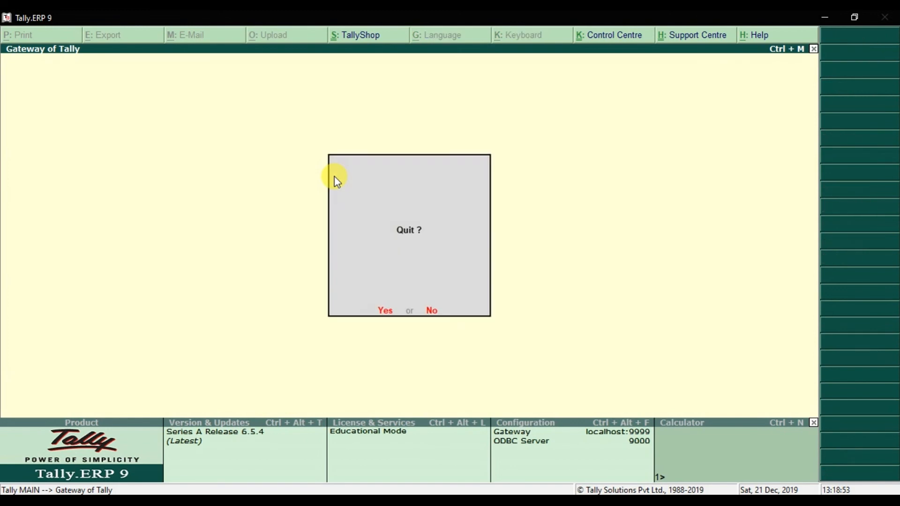
key(Escape)
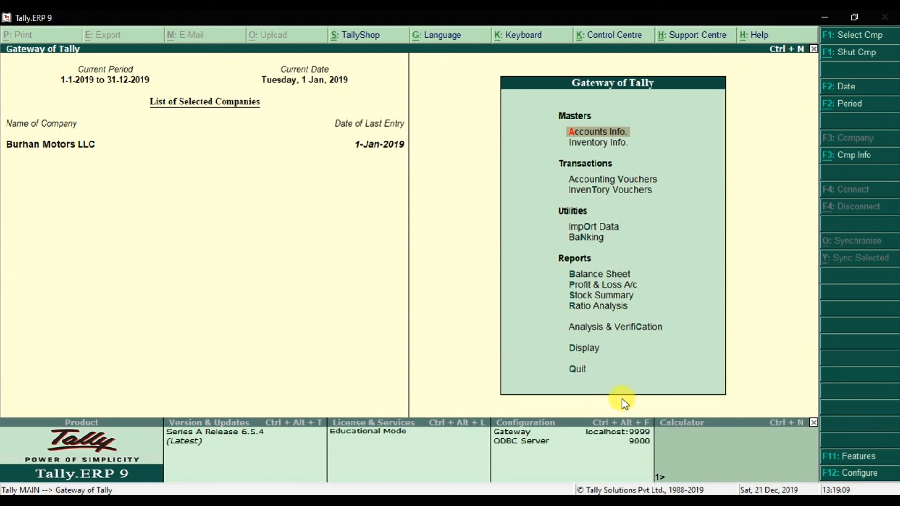
Open the Day Book for 1-Jan-2019 and look at its date and period settings without changing them
click(596, 354)
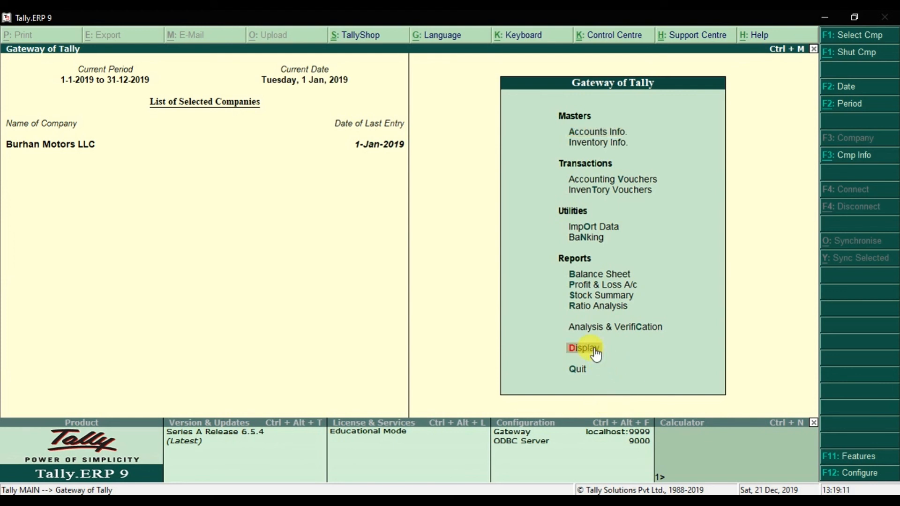
key(Return)
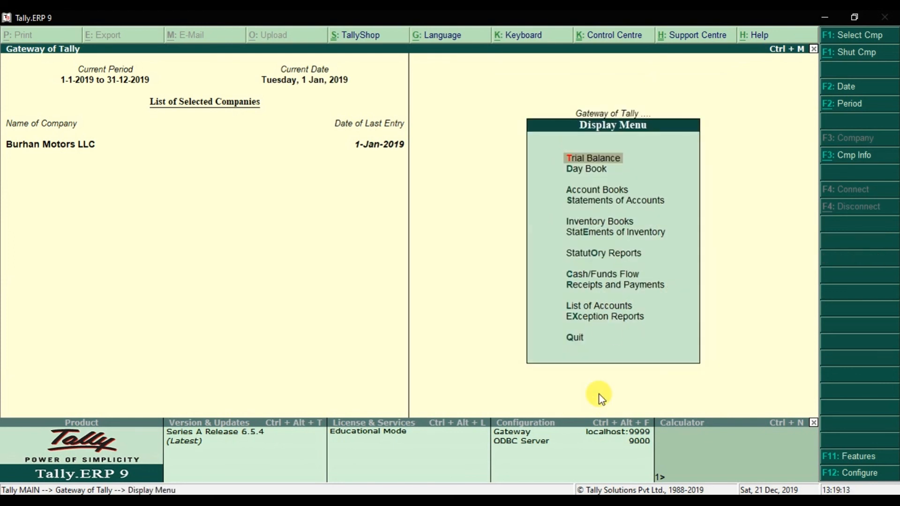
click(604, 177)
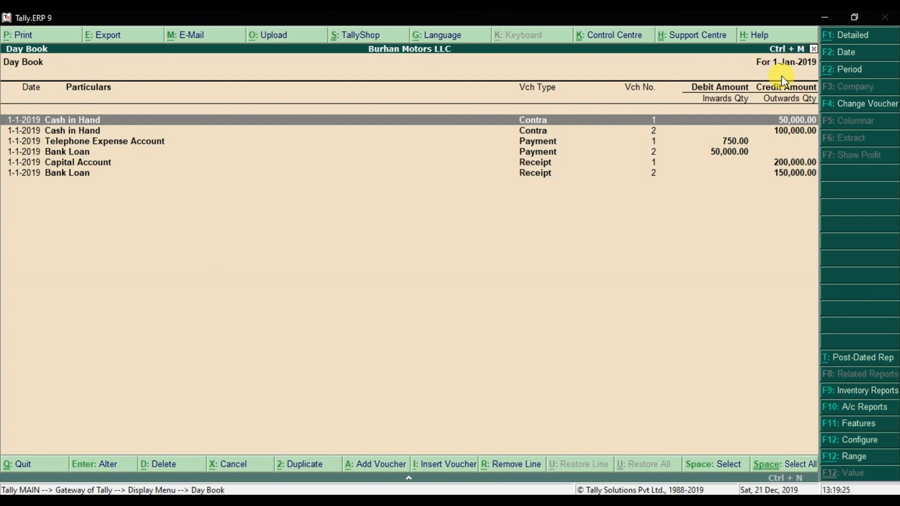
click(849, 53)
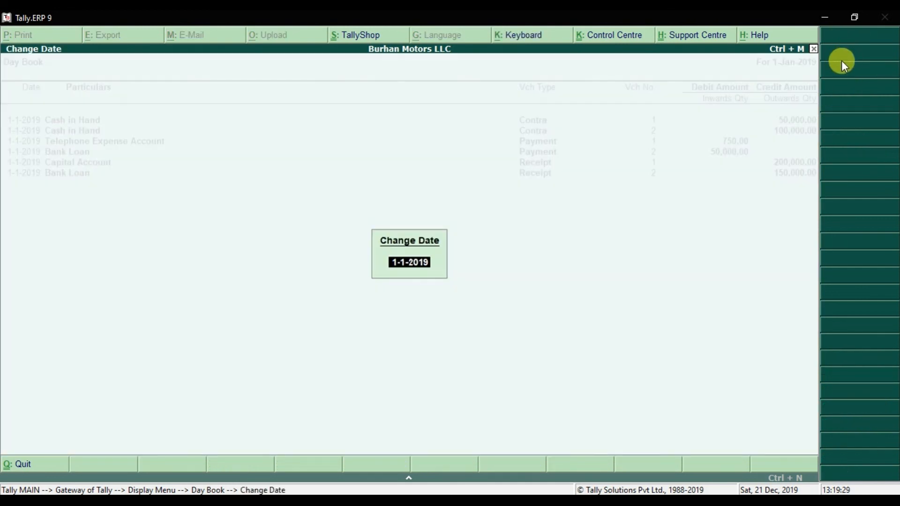
key(Return)
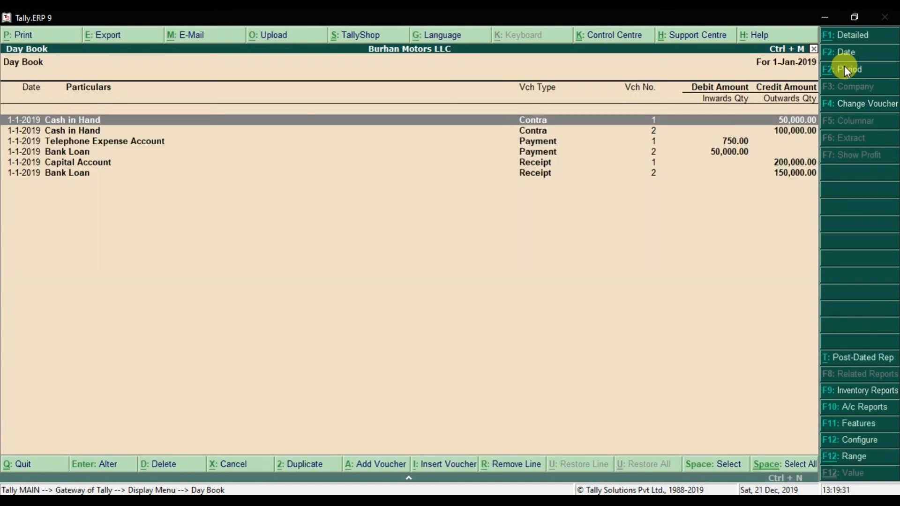
click(850, 69)
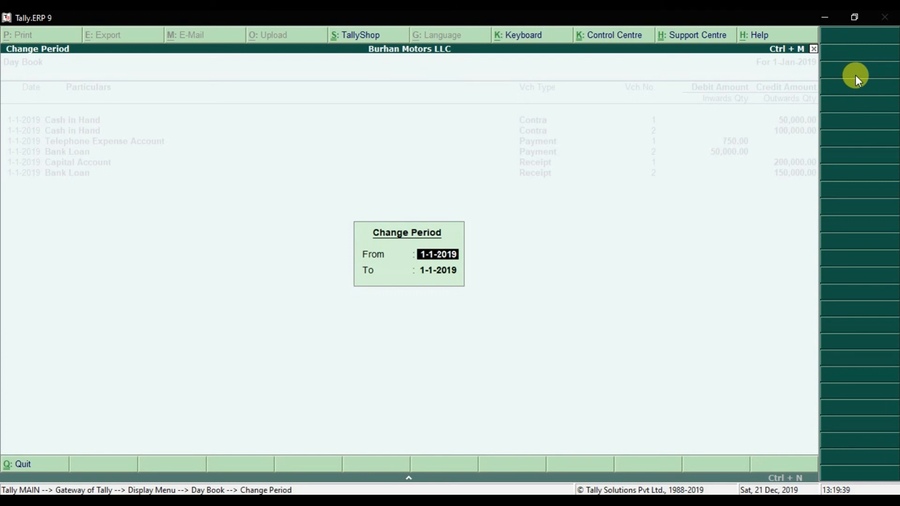
key(Escape)
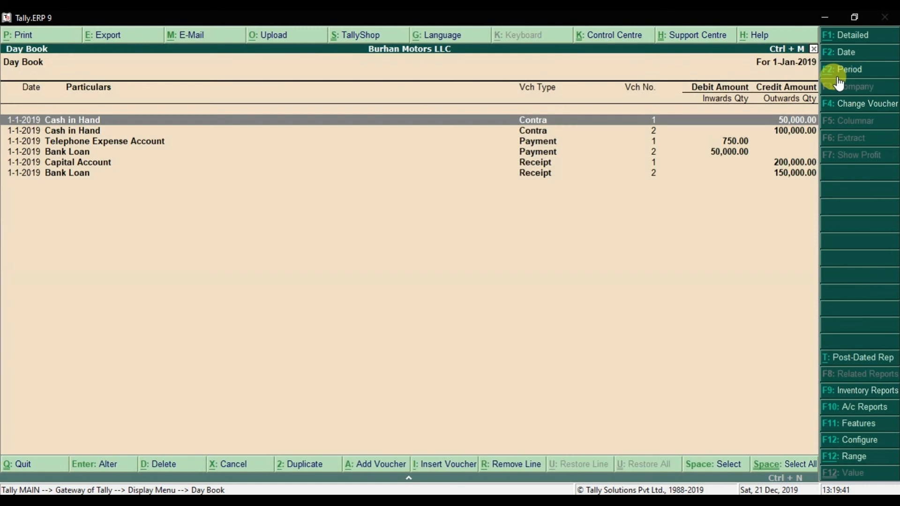
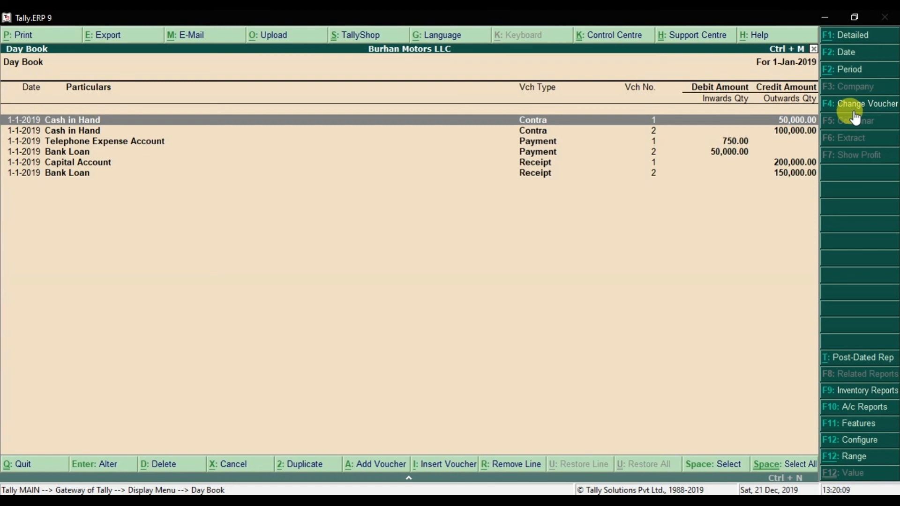
Filter the Day Book to Payment vouchers, review the list, and reopen the Day Book with all voucher types
click(853, 110)
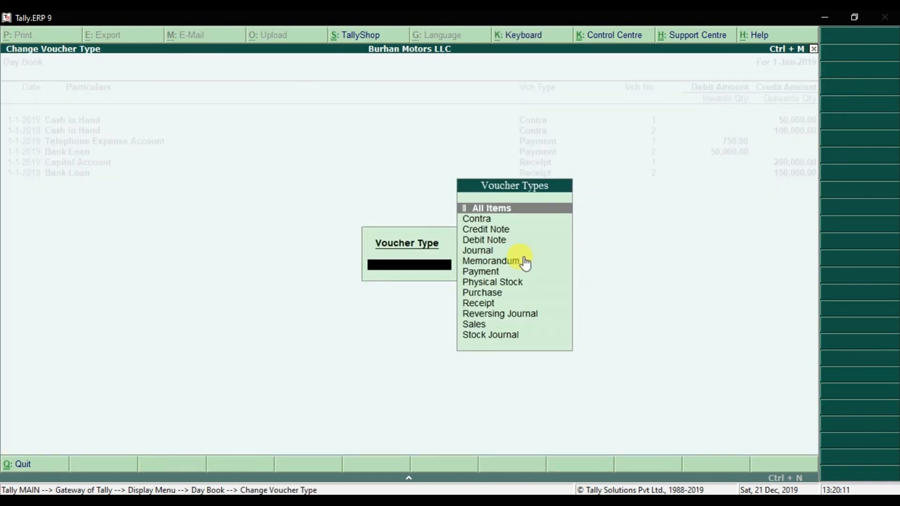
click(493, 271)
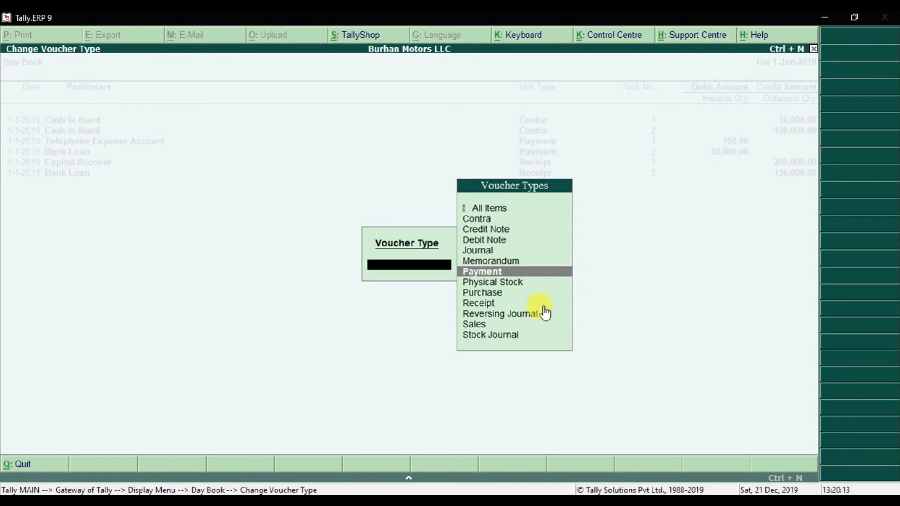
key(Return)
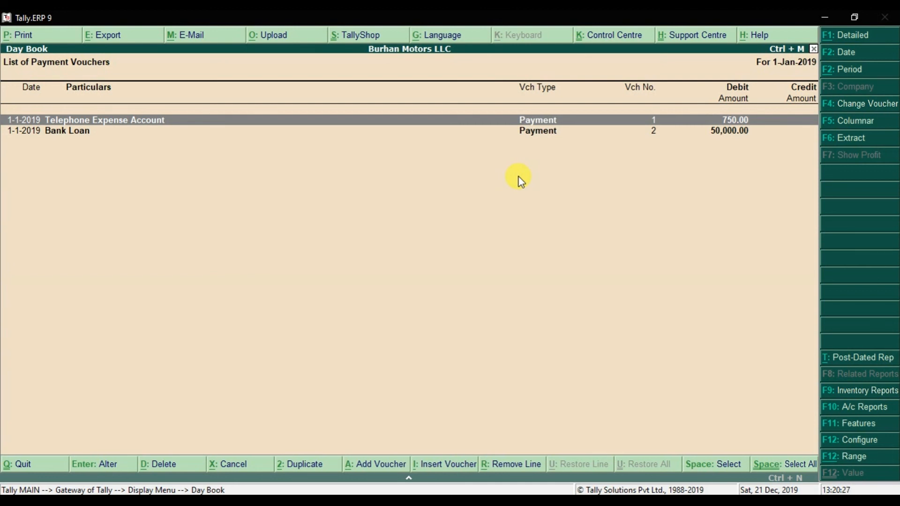
key(Escape)
key(Return)
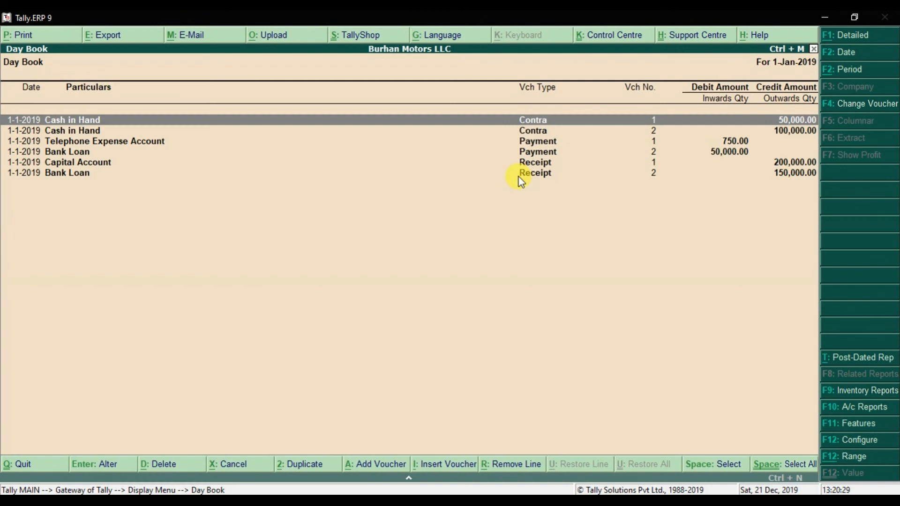